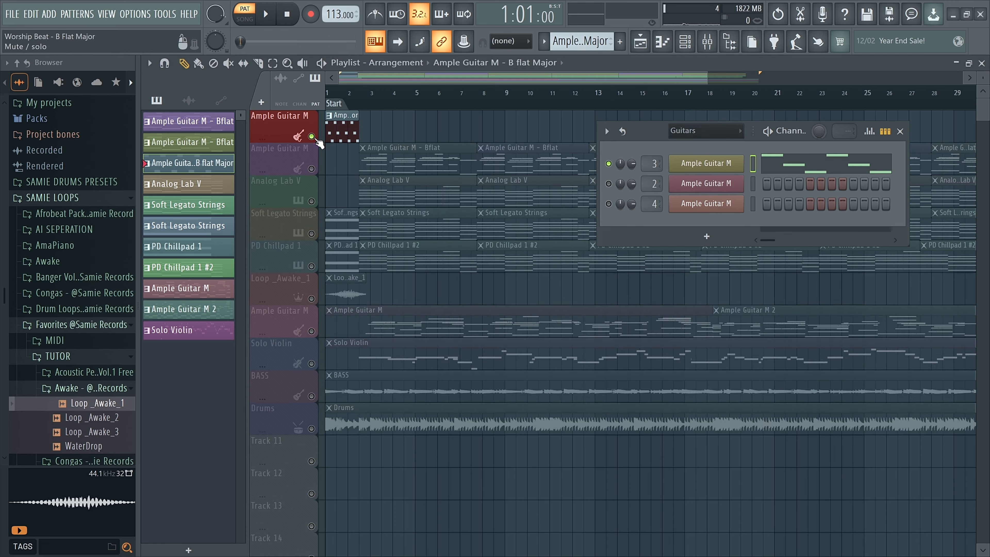
Open the intro Ample Guitar M - B flat Major clip in the Piano roll, play it back, and return to the Playlist
double_click(341, 127)
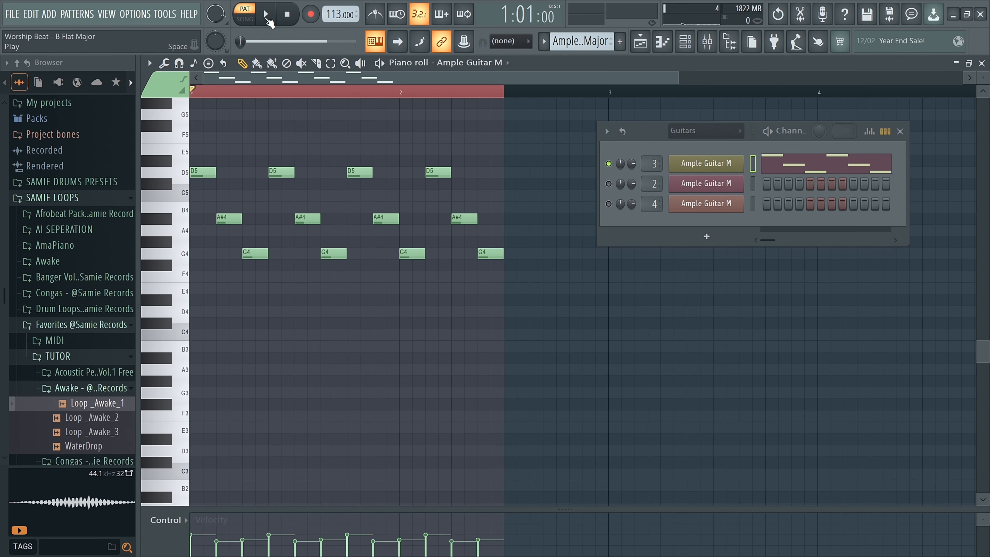
left_click(267, 18)
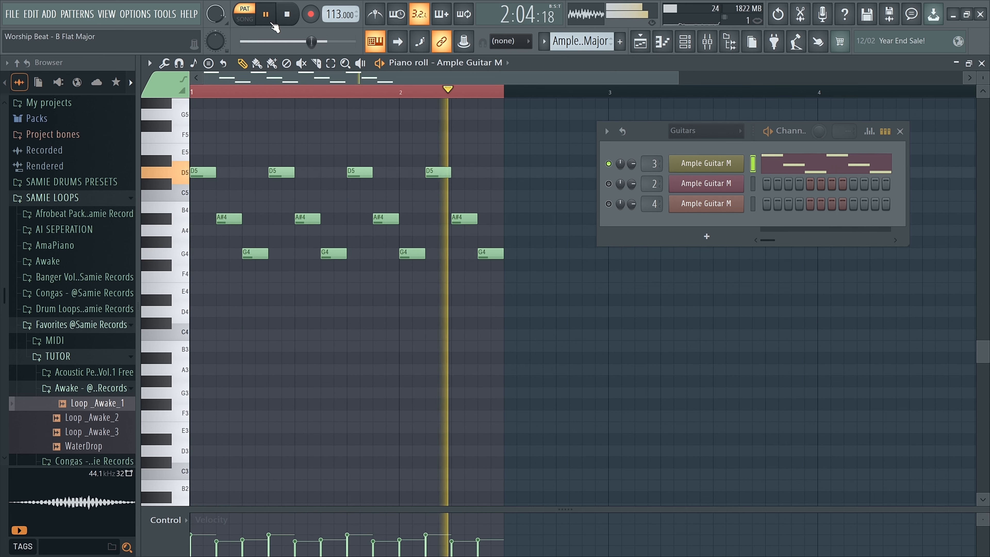
key("space")
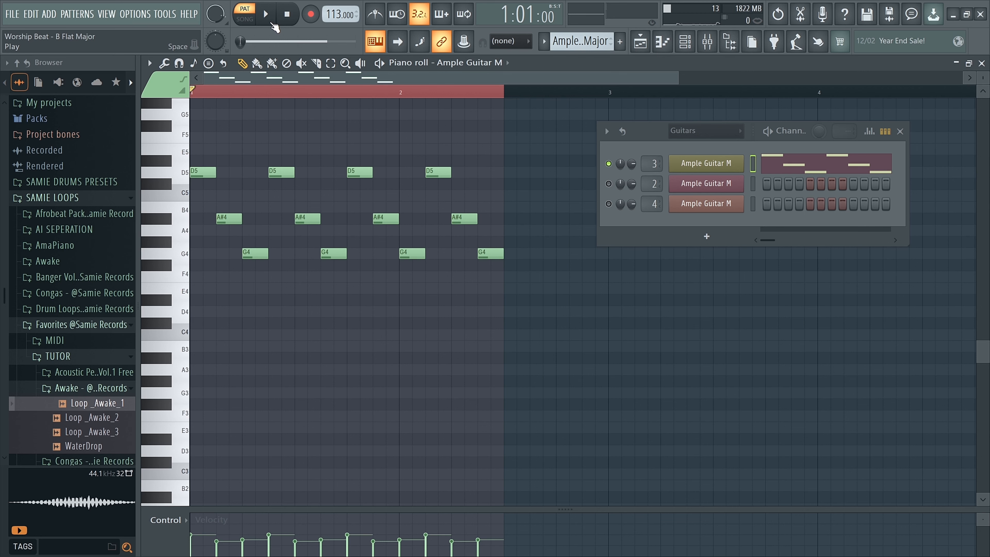
left_click(662, 41)
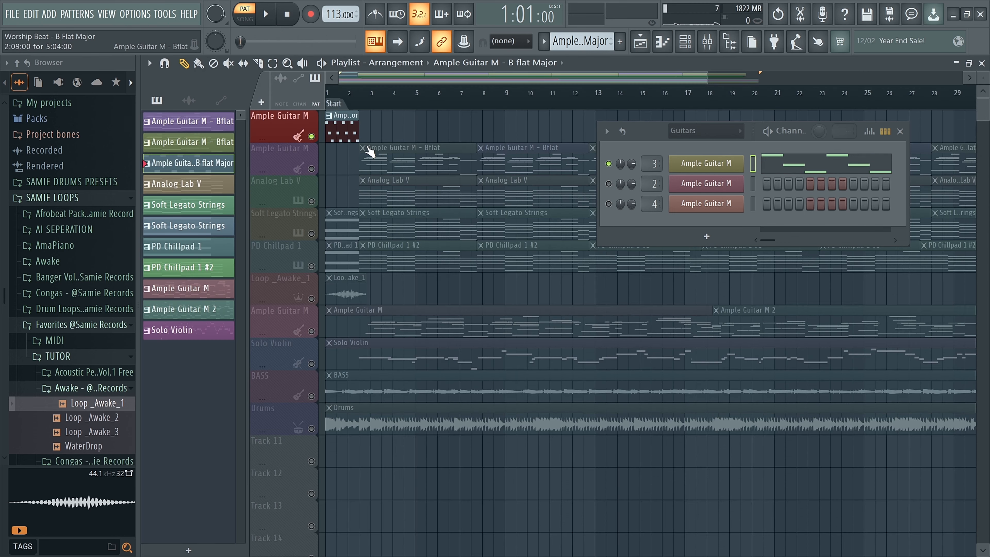
Solo the second Ample Guitar M track, select its first Bflat clip's pattern, and solo the guitar channel routed to mixer track 2
left_click(315, 169)
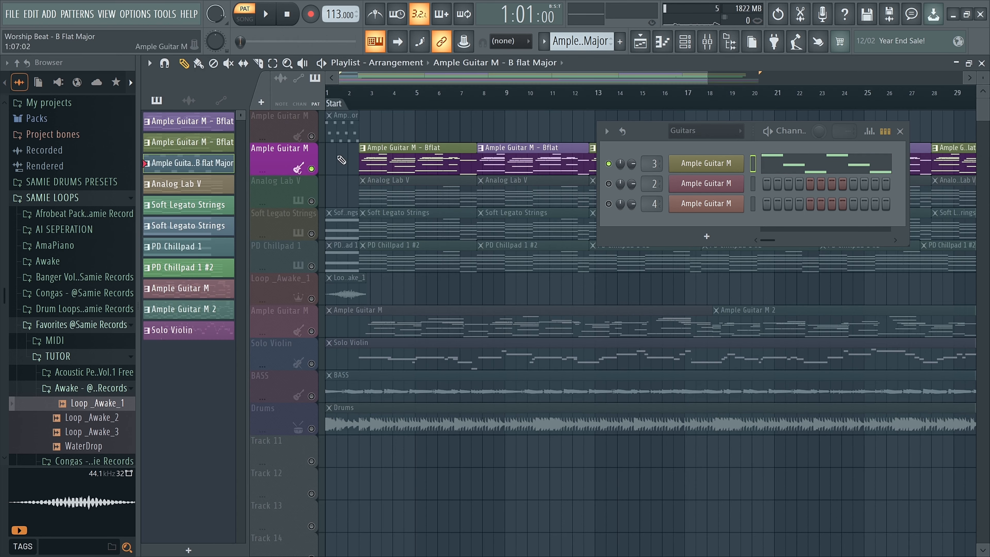
left_click(362, 104)
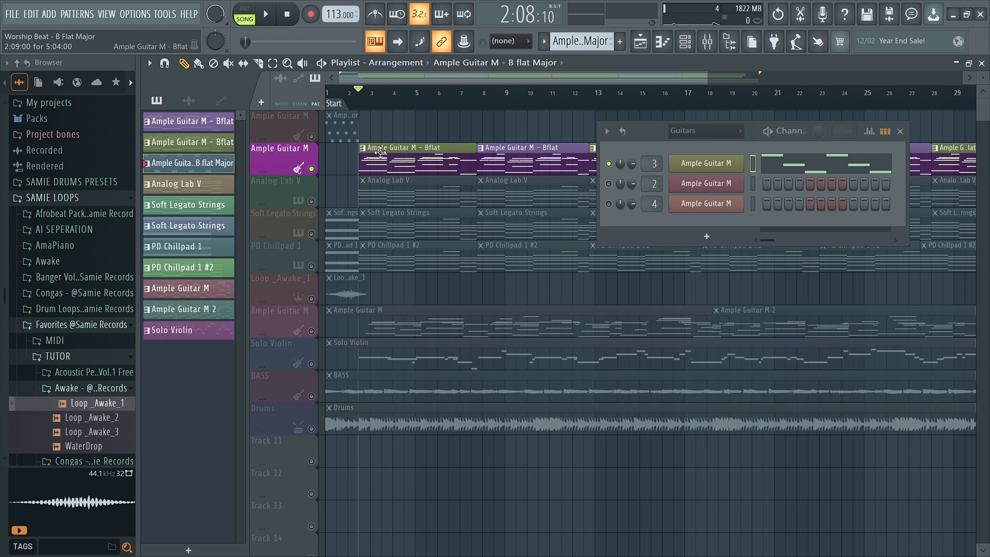
left_click(459, 150)
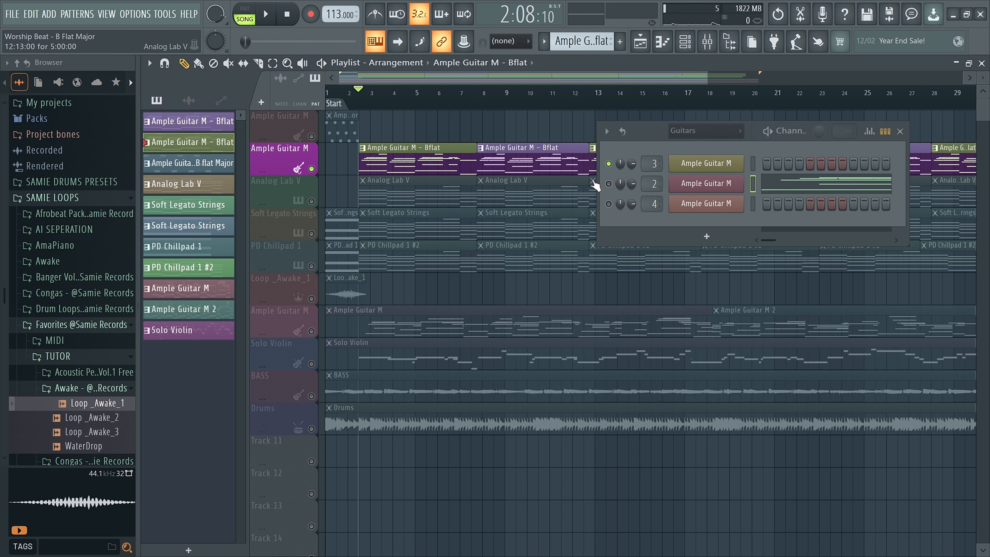
right_click(620, 187)
key("Escape")
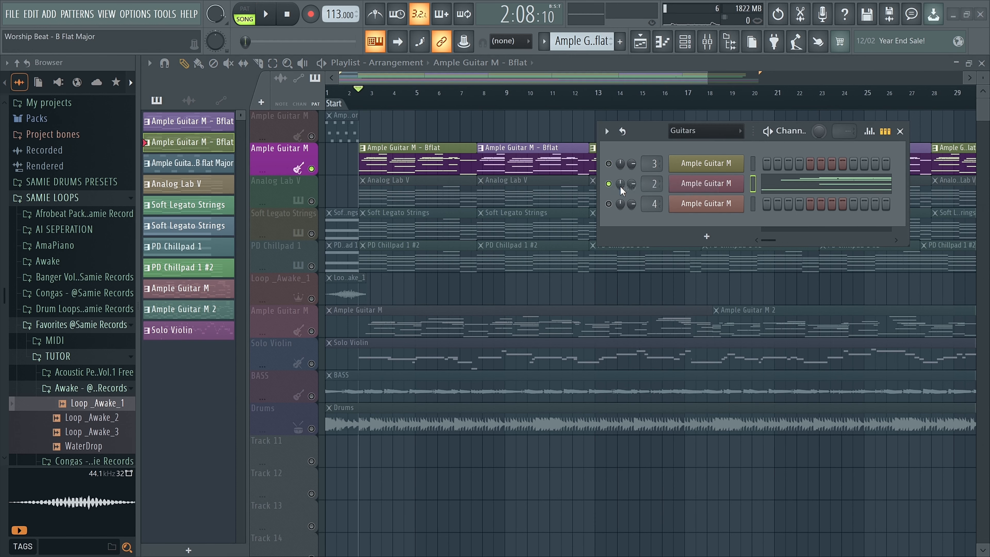
Open the first Ample Guitar M - Bflat clip in the Piano roll, play it in pattern mode, and return to the Playlist
double_click(403, 156)
left_click(248, 15)
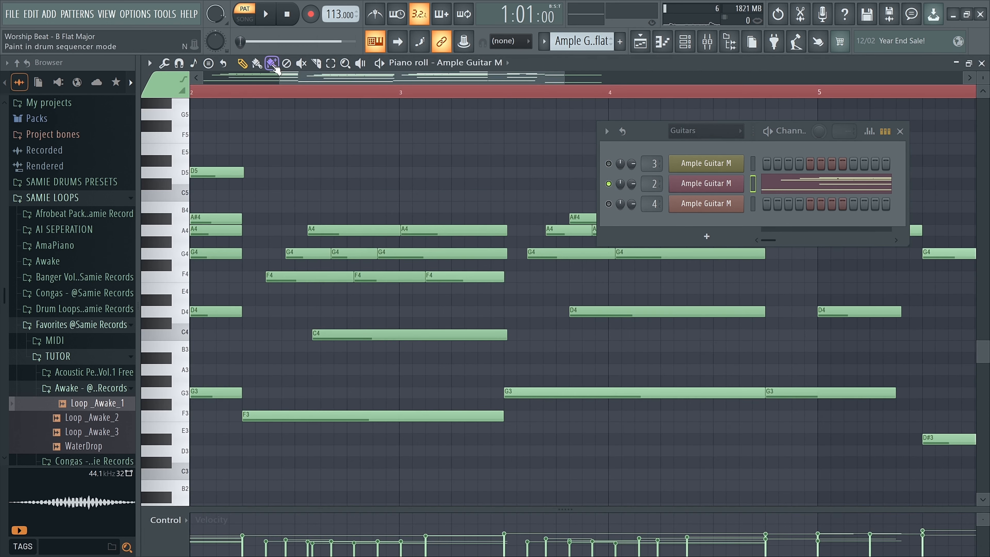
key("space")
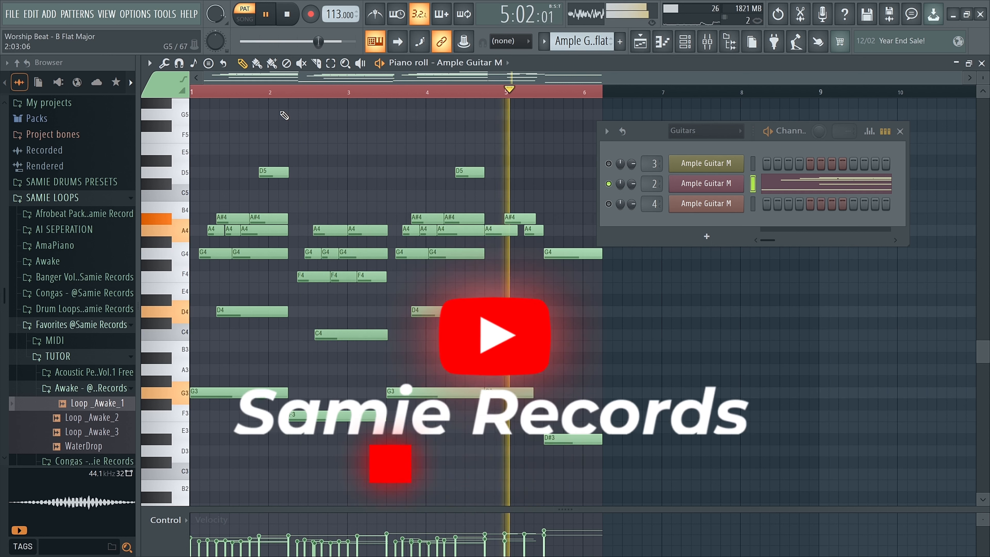
key("space")
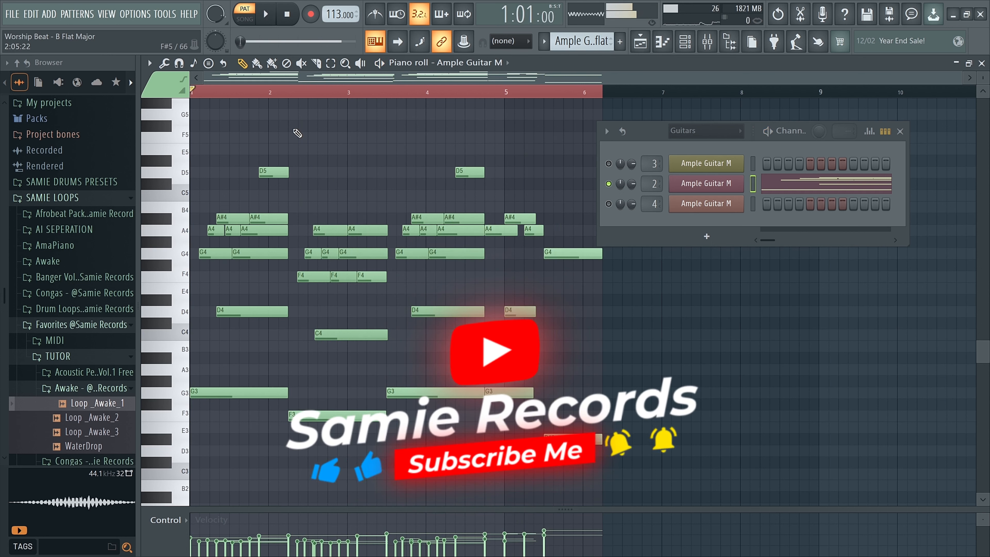
left_click(664, 43)
Solo the first guitar track, select its intro pattern, and inspect the Ample Guitar M instrument on the channel routed to mixer track 3
scroll(427, 164, "down", 2)
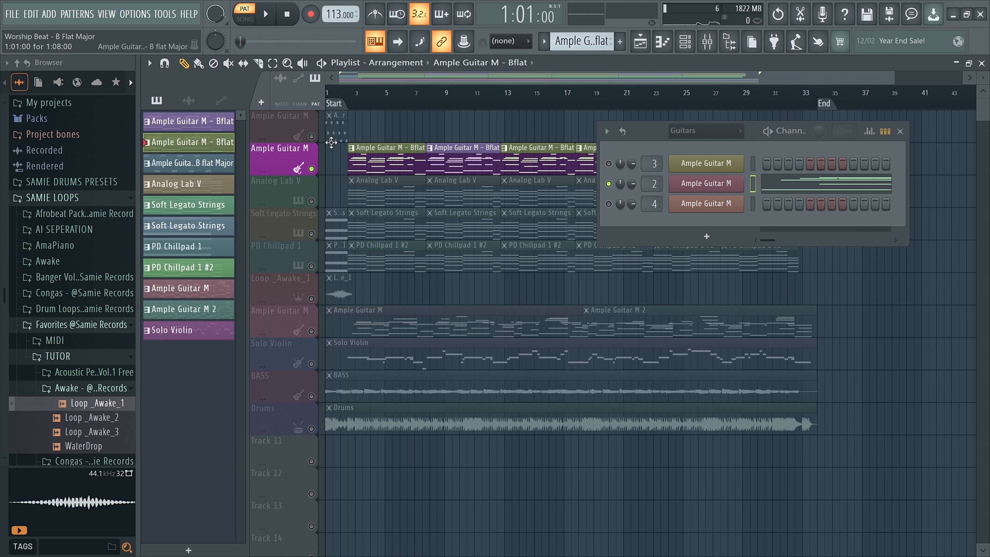
left_click(317, 137)
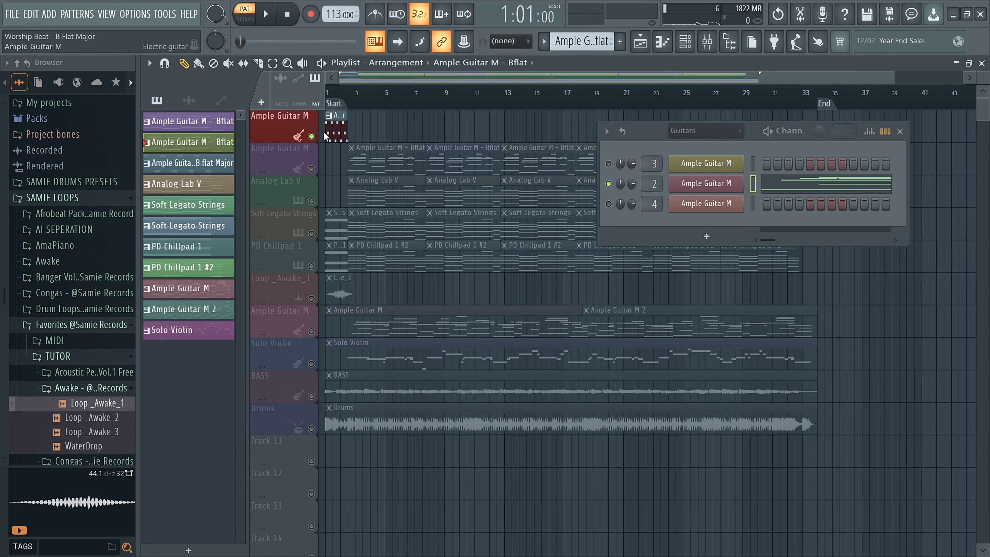
scroll(340, 127, "up", 4)
left_click(347, 130)
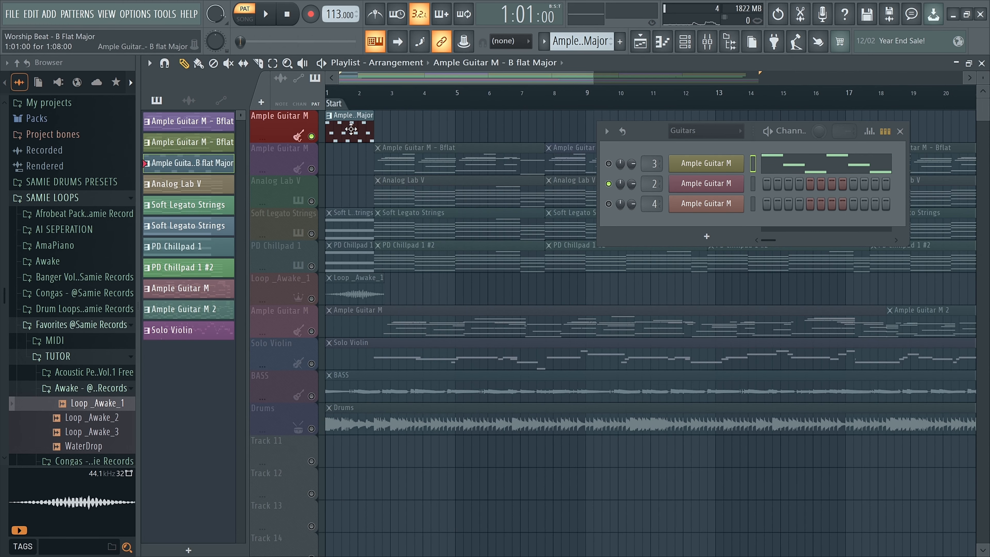
left_click(705, 166)
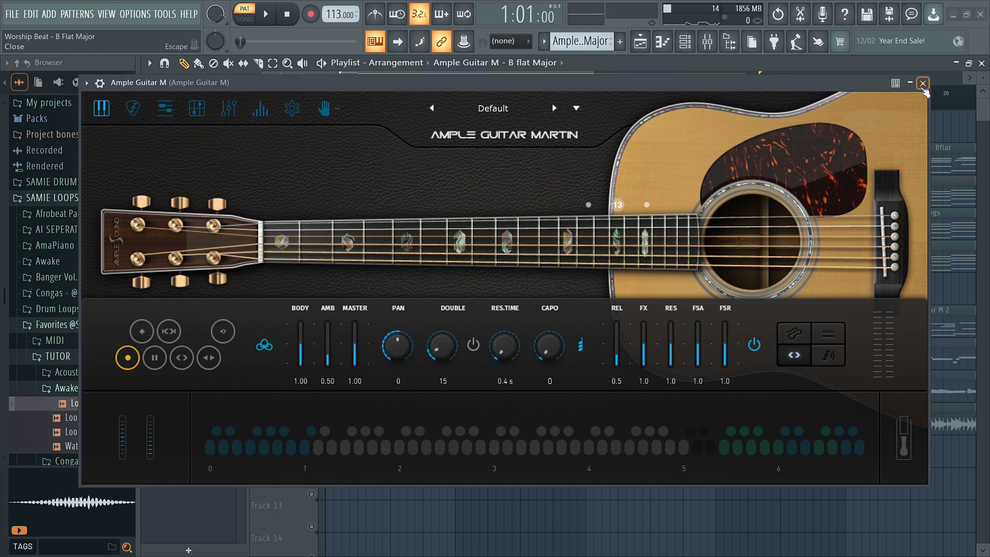
left_click(922, 84)
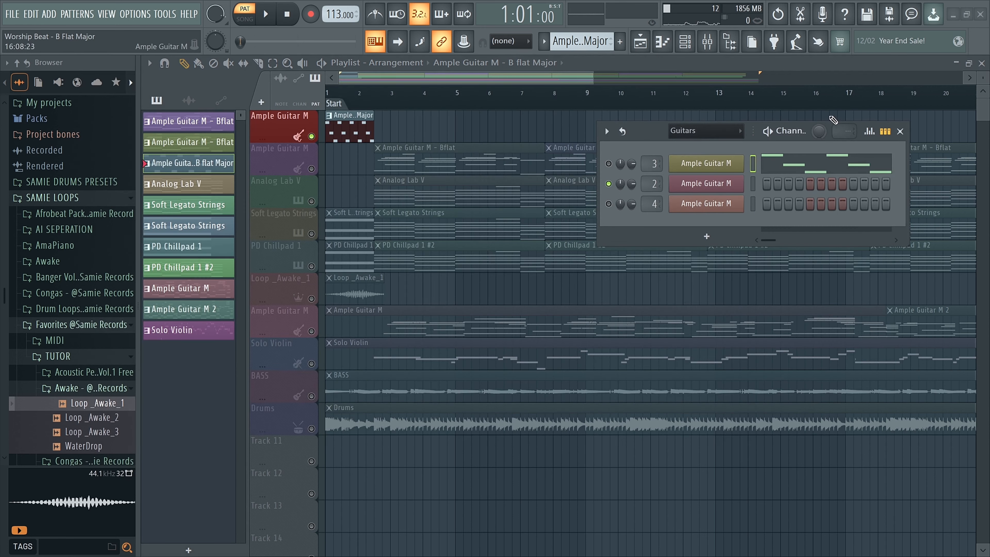
Reposition the Channel rack, solo the second Ample Guitar M track, and select its first Bflat clip's pattern
left_click_drag(640, 138, 631, 165)
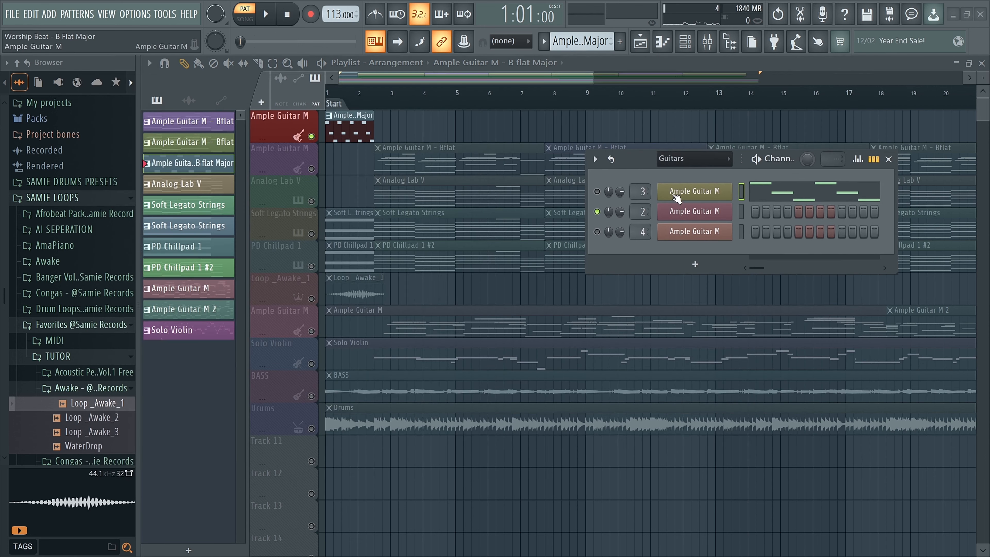
right_click(313, 170)
left_click(413, 160)
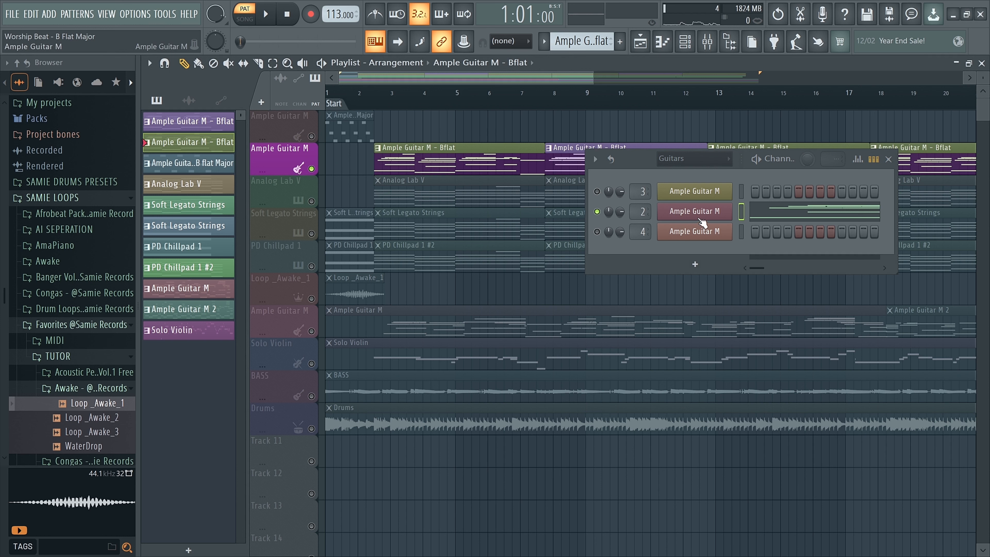
Clone the Ample Guitar M channel routed to mixer track 2 and close the clone's instrument window
right_click(684, 210)
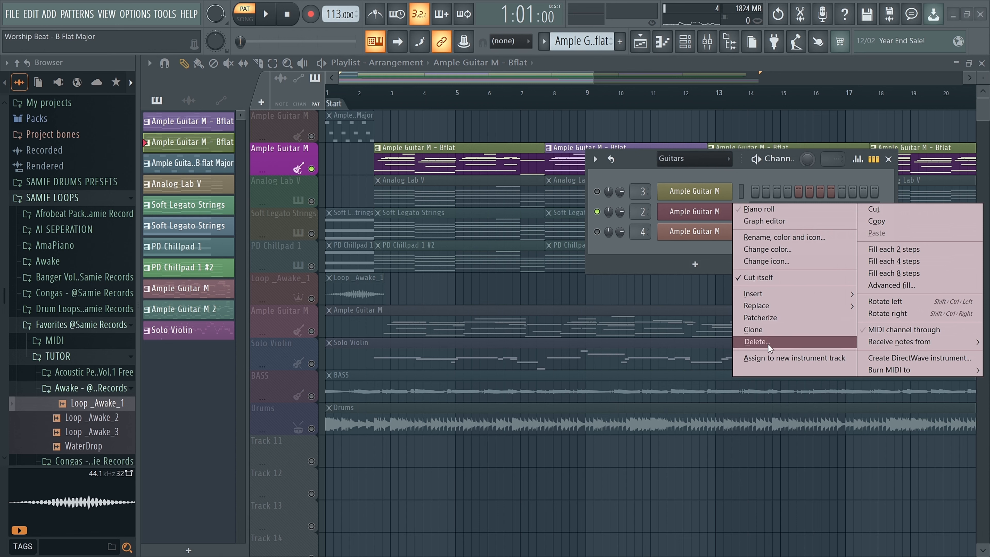
left_click(766, 329)
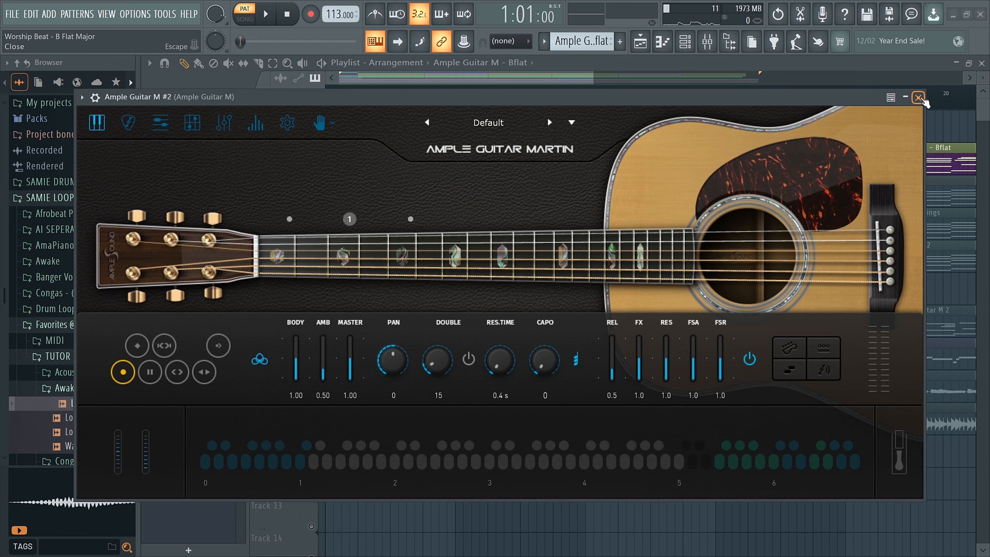
left_click(917, 98)
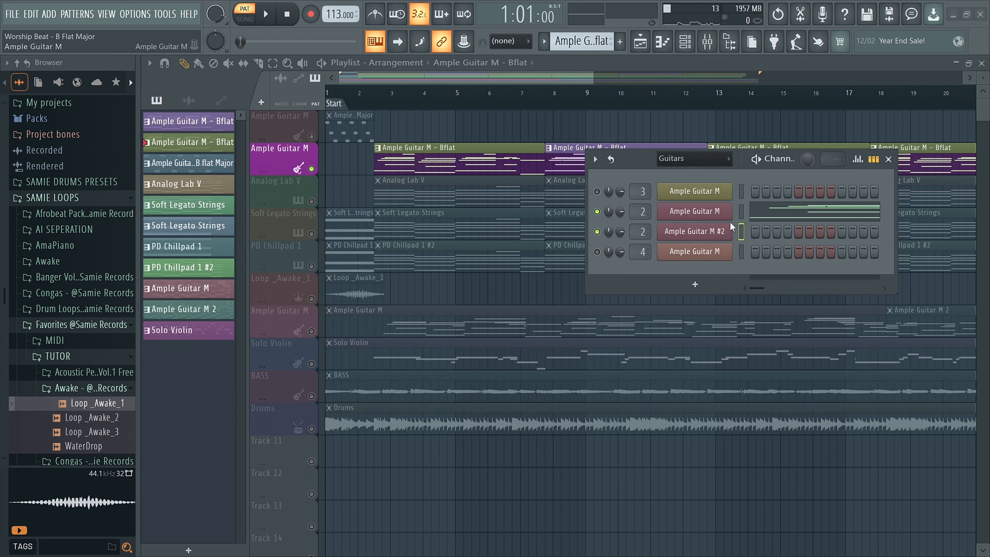
Delete the cloned Ample Guitar M #2 channel
right_click(702, 227)
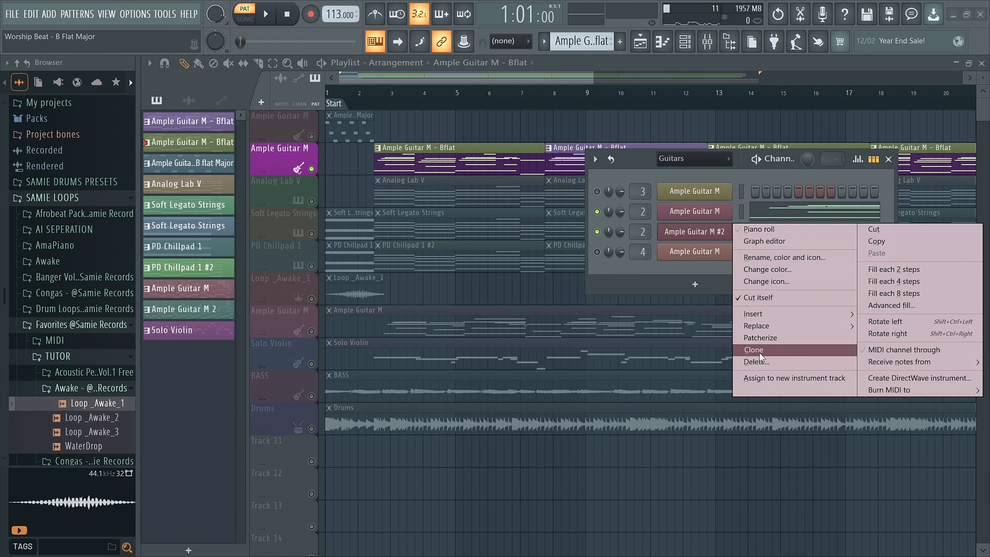
left_click(759, 361)
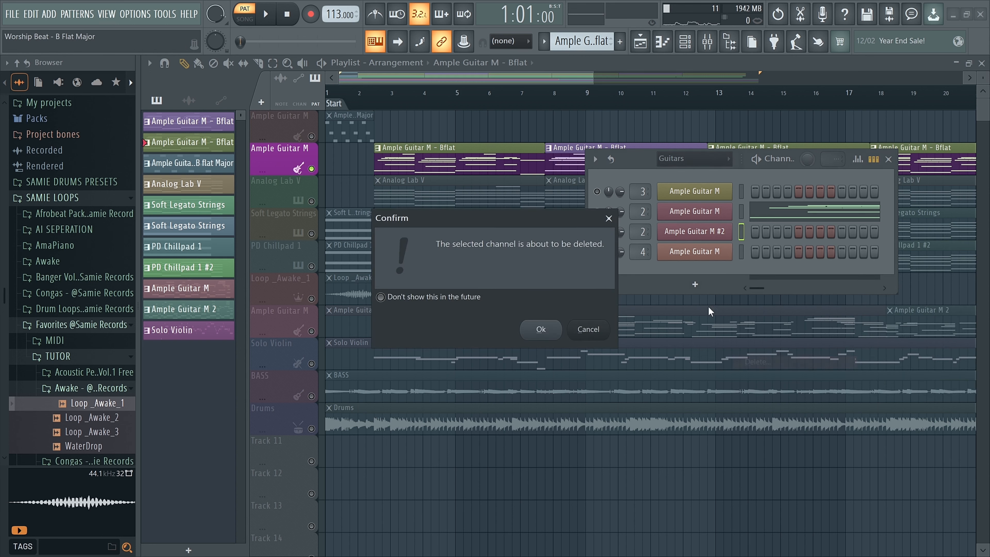
left_click(541, 329)
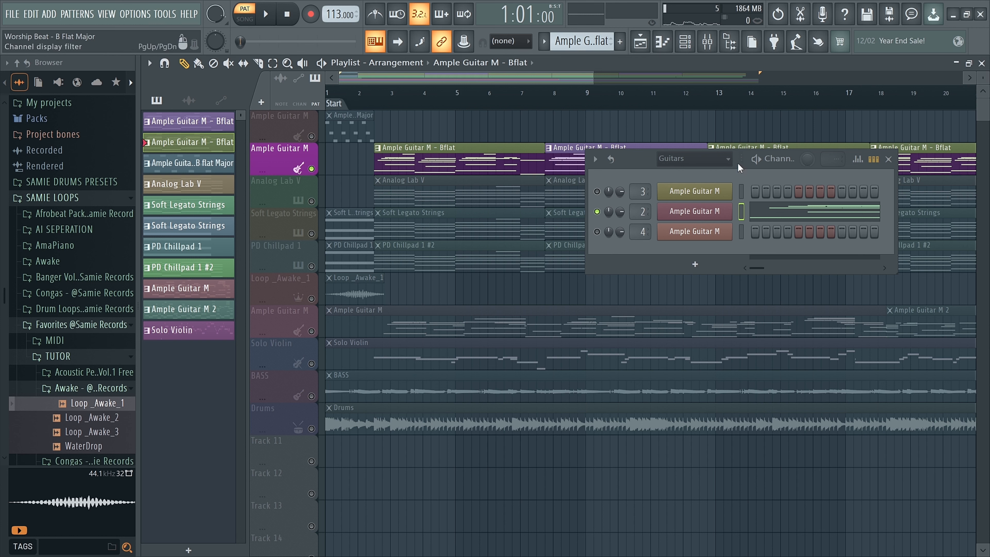
Move the Channel rack clear of the guitar clips and mute the first Ample Guitar M - Bflat clip
left_click_drag(797, 151, 794, 213)
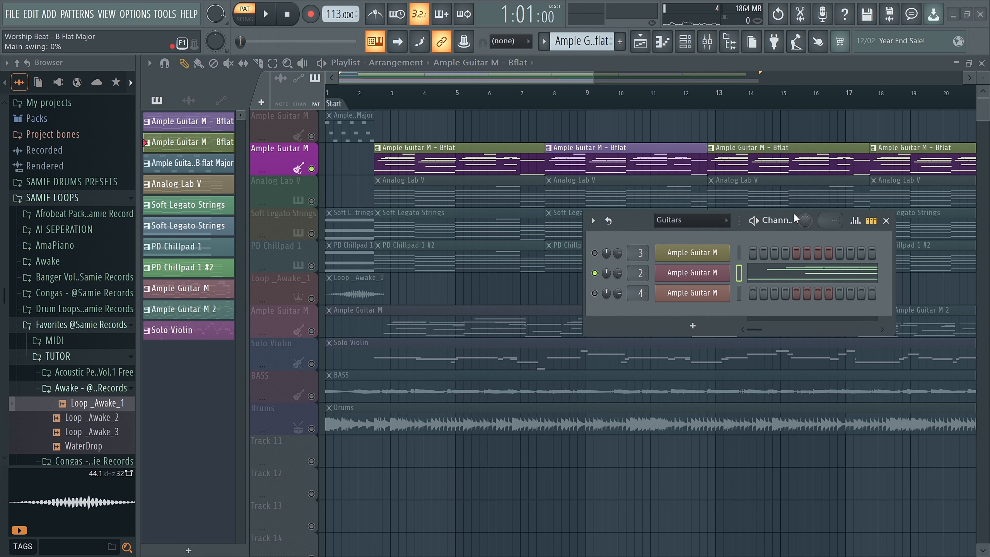
left_click(434, 165)
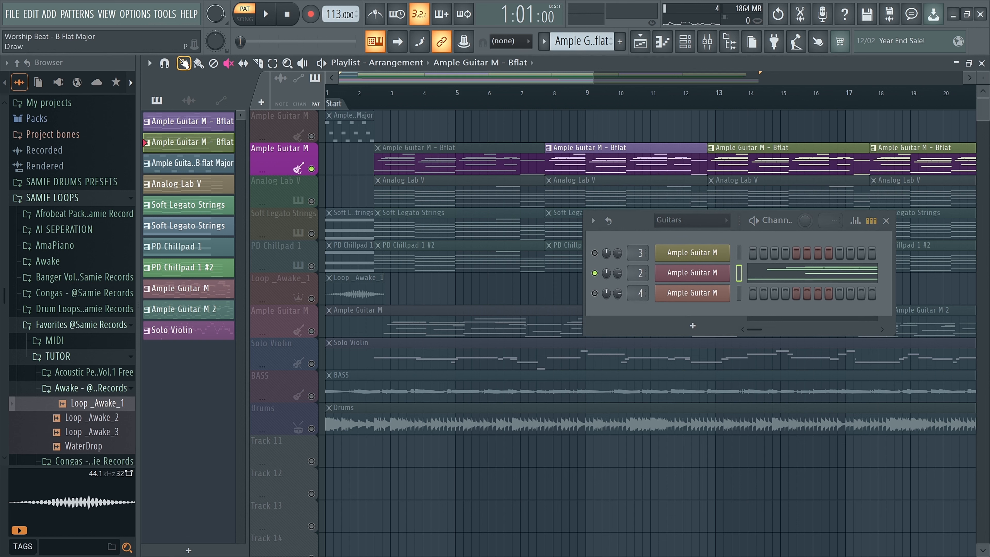
Open the second Ample Guitar M - Bflat clip in the Piano roll and solo the guitar channel routed to mixer track 3
left_click(575, 160)
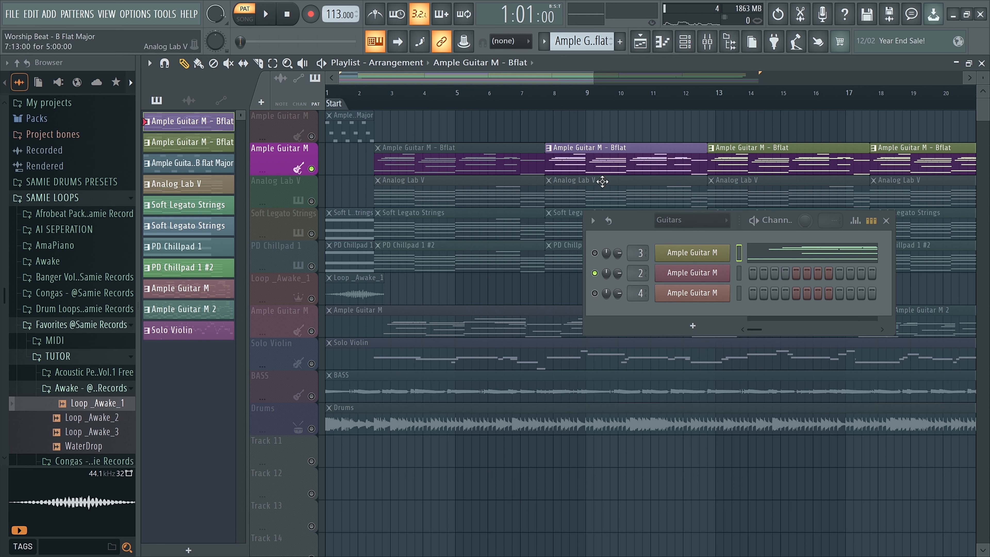
double_click(601, 160)
right_click(594, 252)
left_click(617, 261)
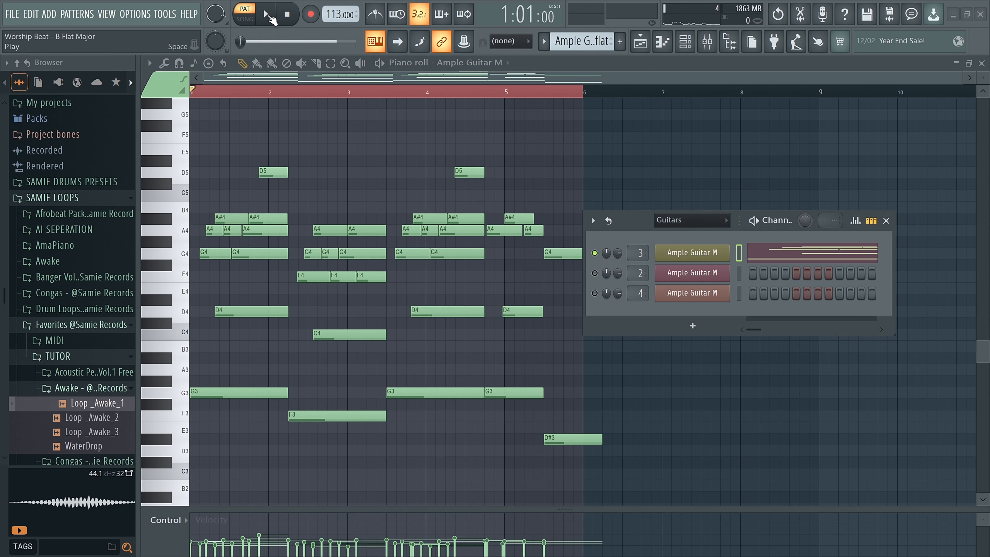
Play the second guitar pattern, move the Channel rack clear of the notes, and return to the Playlist
left_click(269, 16)
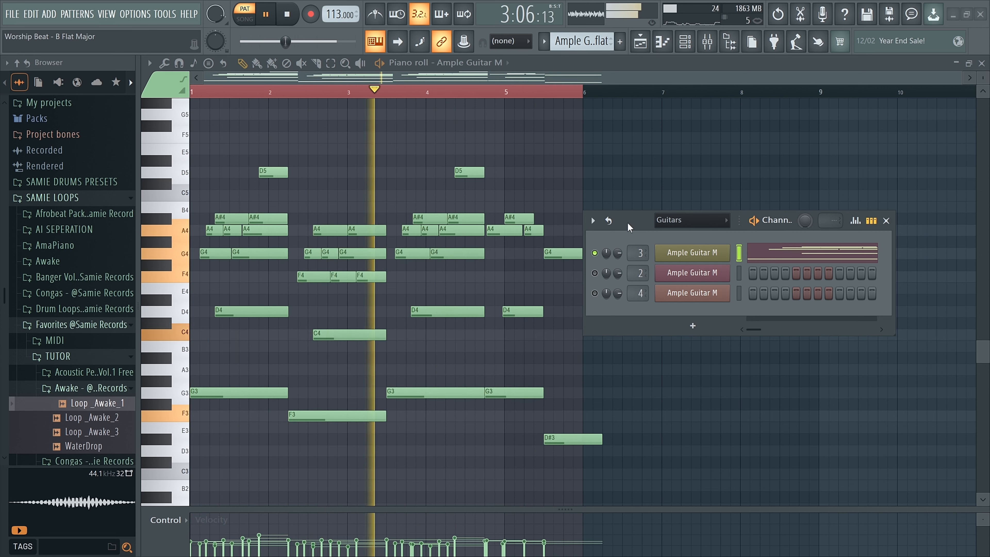
left_click_drag(628, 227, 670, 191)
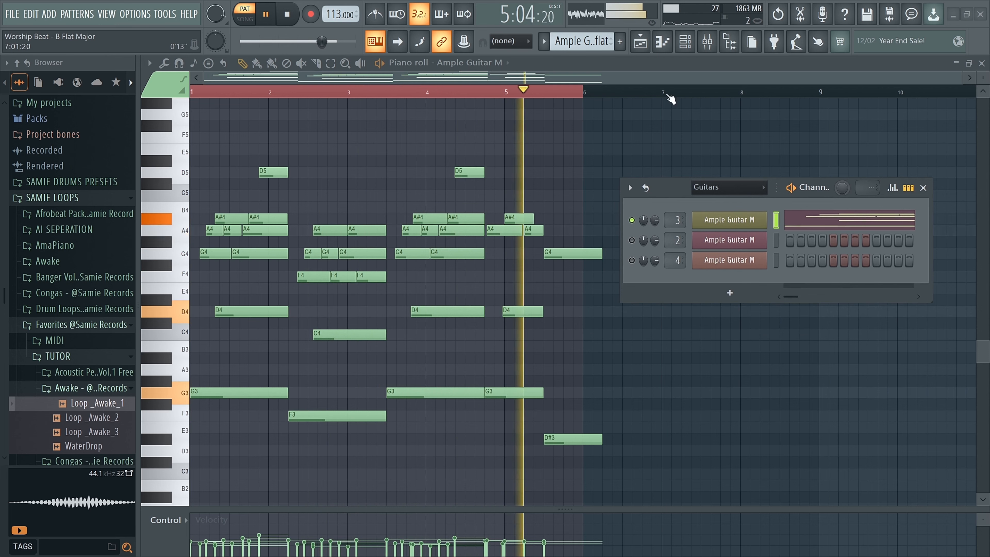
key("space")
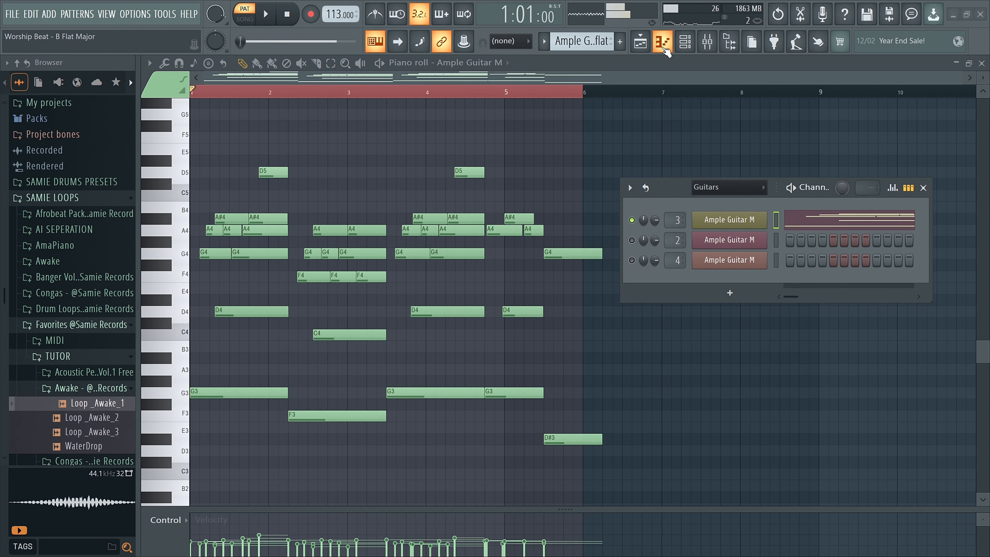
left_click(664, 45)
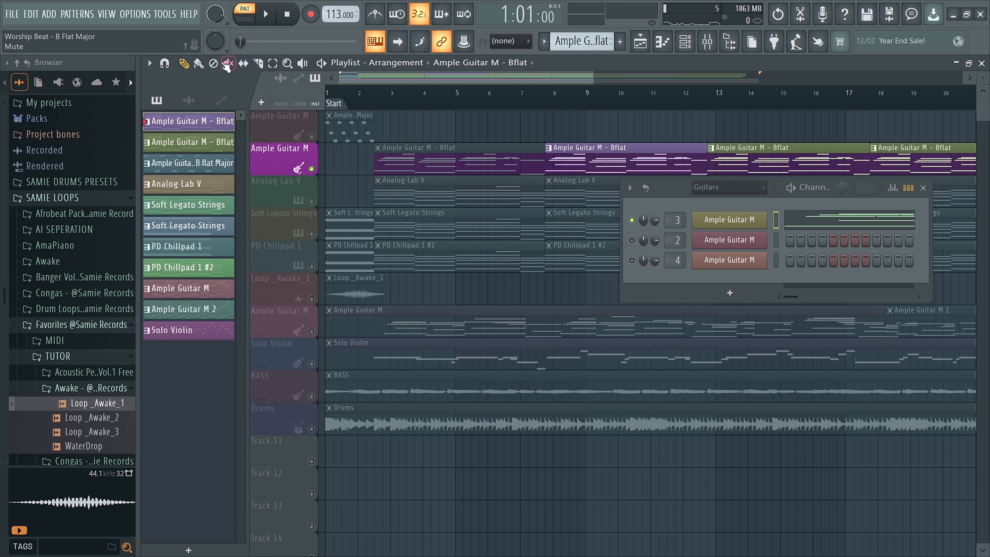
Unmute the first Ample Guitar M - Bflat clip and switch back to the Draw tool
left_click(403, 162)
left_click(184, 64)
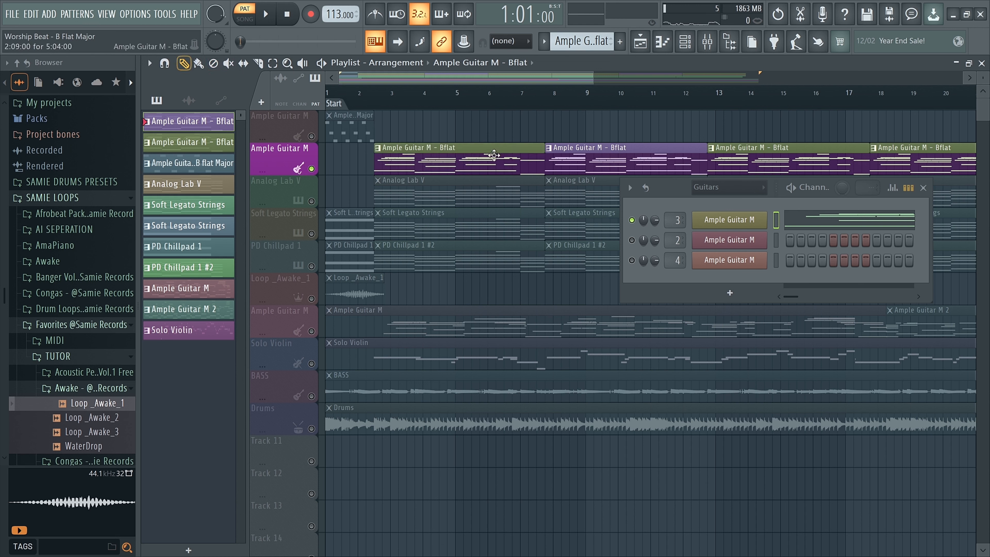
Solo the guitar channel routed to mixer track 2 and open the first Ample Guitar M - Bflat clip in the Piano roll
left_click(445, 171)
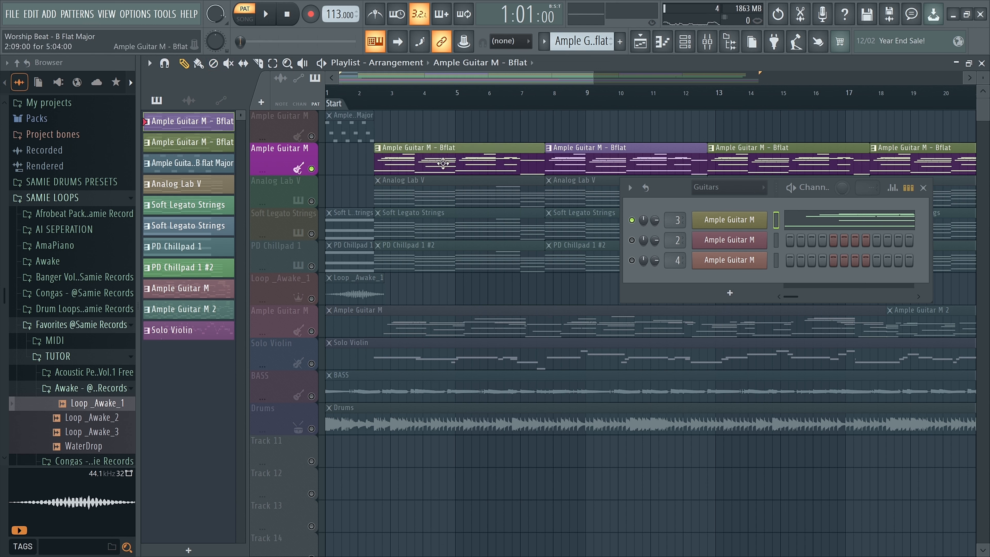
right_click(634, 240)
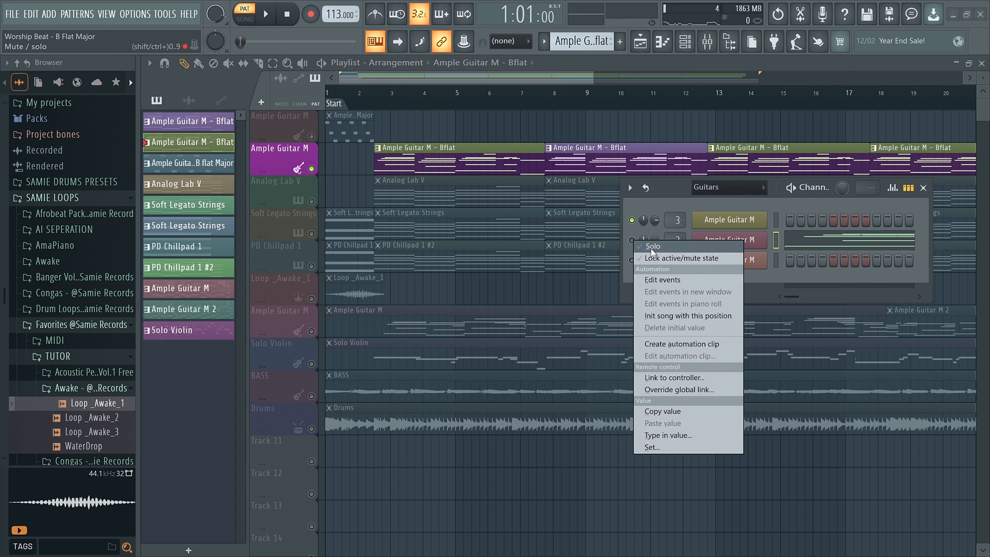
left_click(650, 248)
double_click(479, 158)
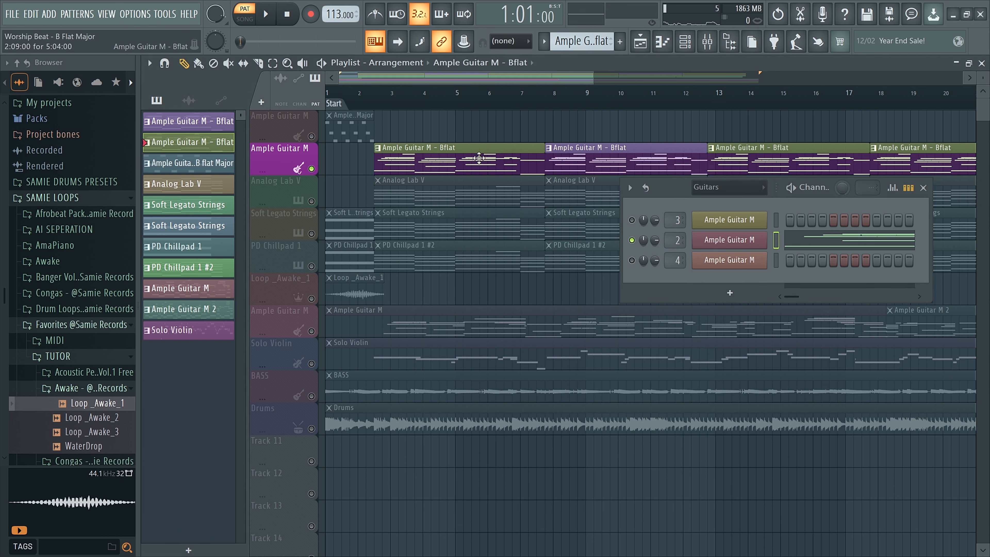
Play the first guitar pattern, stop playback, and return to the Playlist
left_click(265, 20)
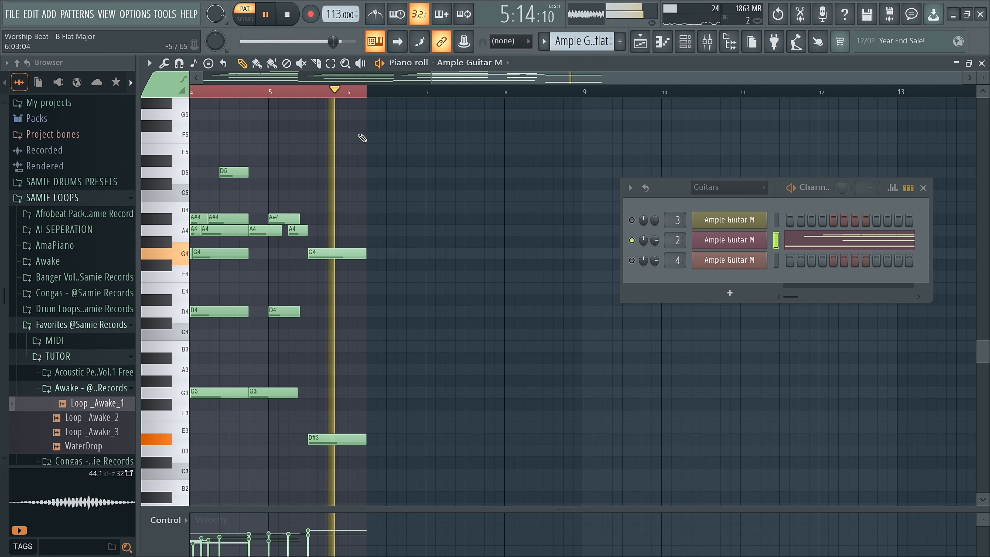
key("space")
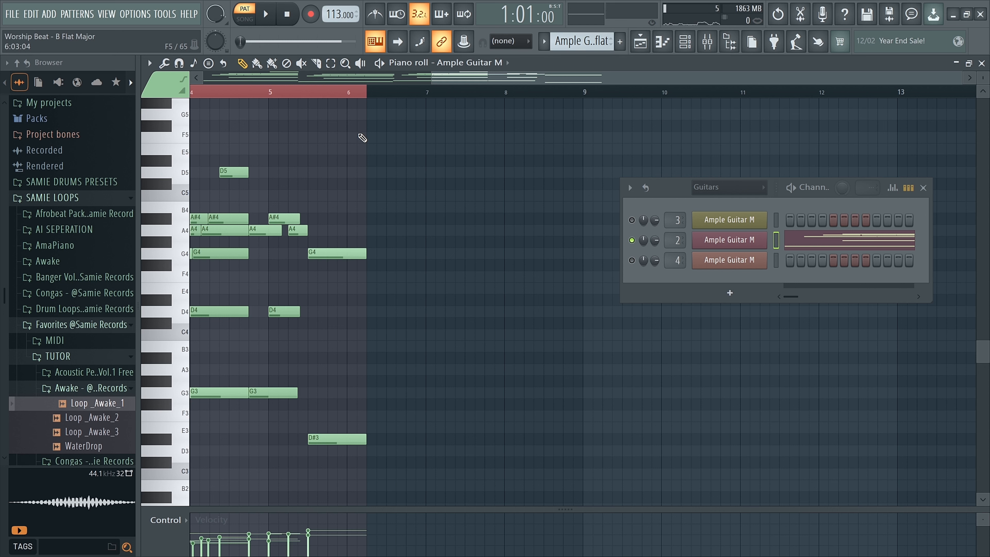
left_click(670, 50)
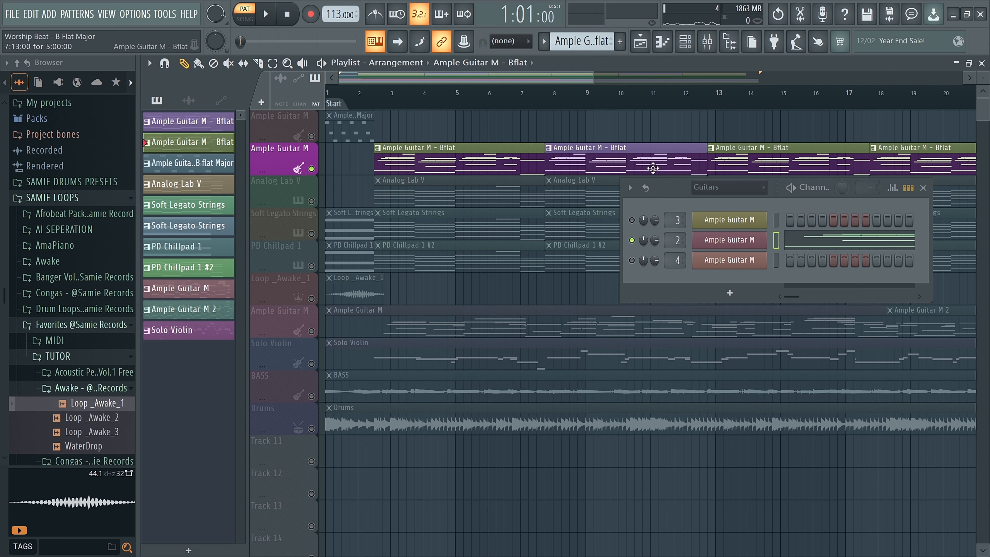
Open the Ample Guitar M plugin on mixer track 3, cycle its Auto Legato mode back to the starting mode, and close the plugin
left_click(648, 160)
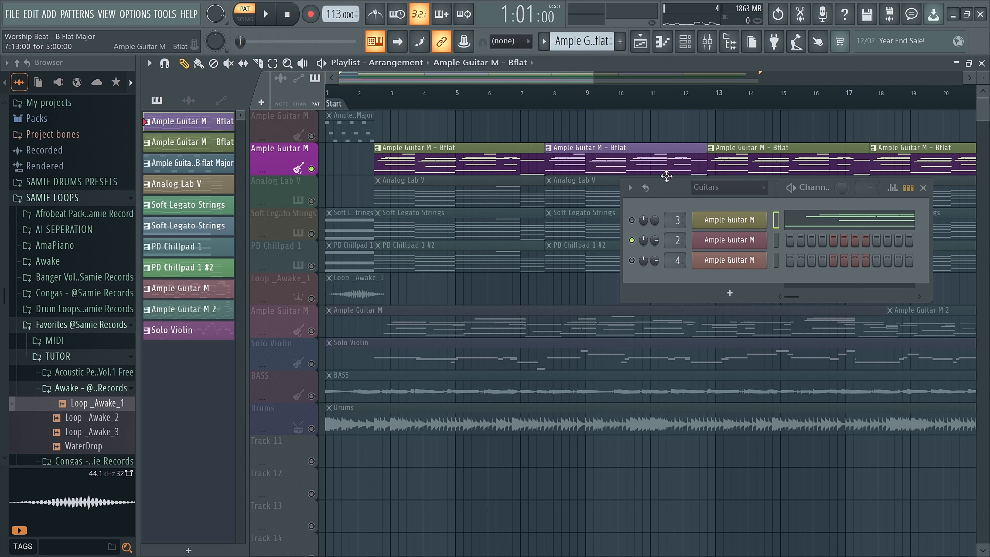
left_click(734, 220)
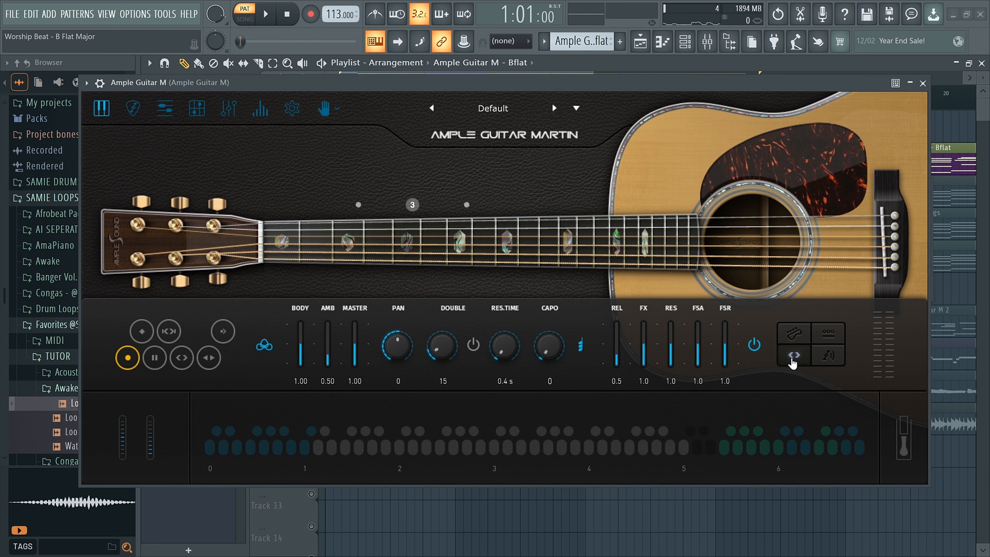
left_click(795, 356)
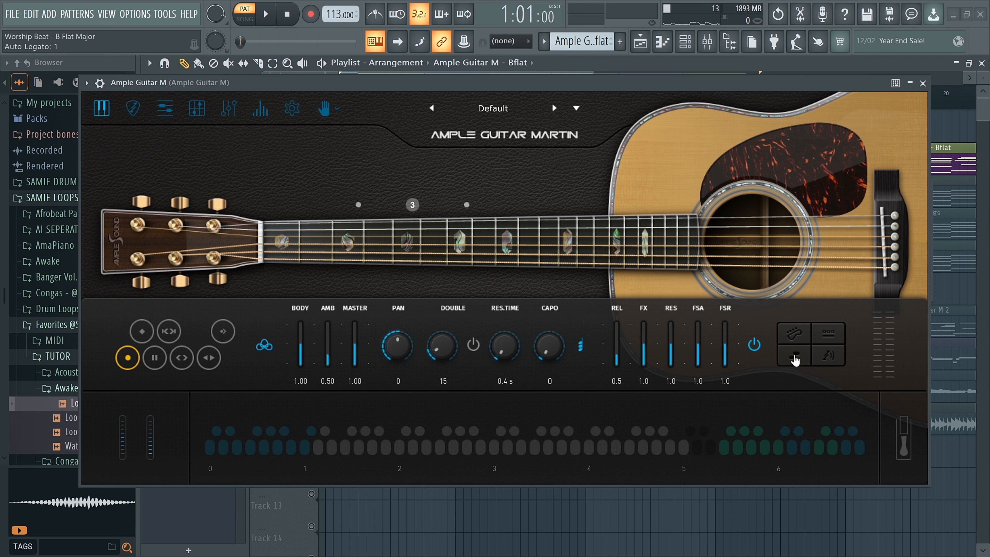
left_click(795, 358)
left_click(797, 357)
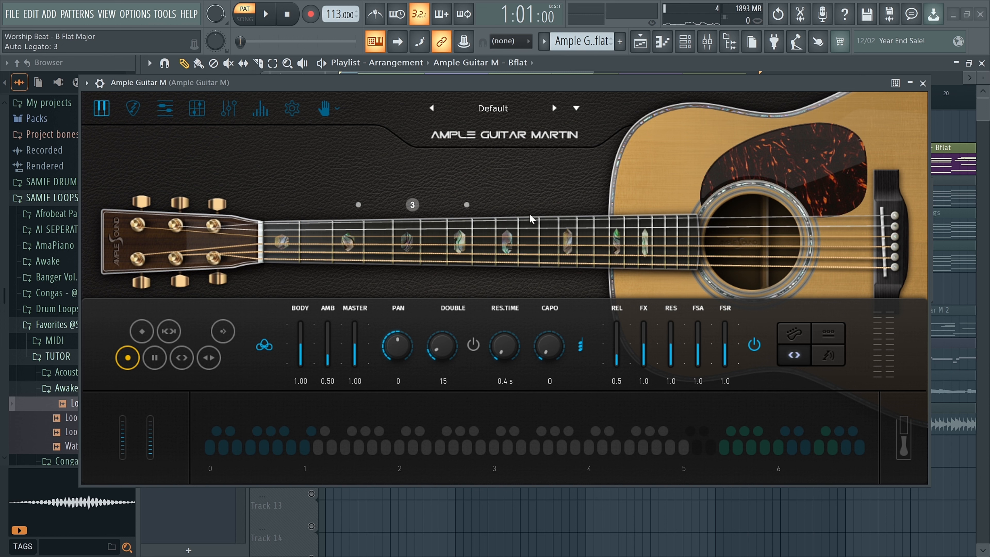
key("ctrl+s")
left_click(923, 82)
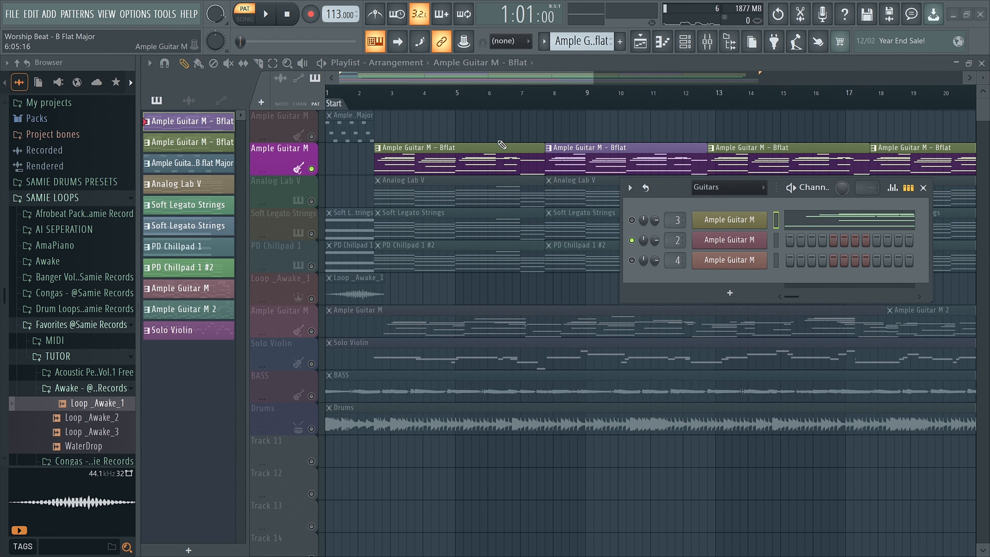
Select the first two Ample Guitar M - Bflat clips and move the Channel rack clear of the guitar track
scroll(487, 144, "down", 2)
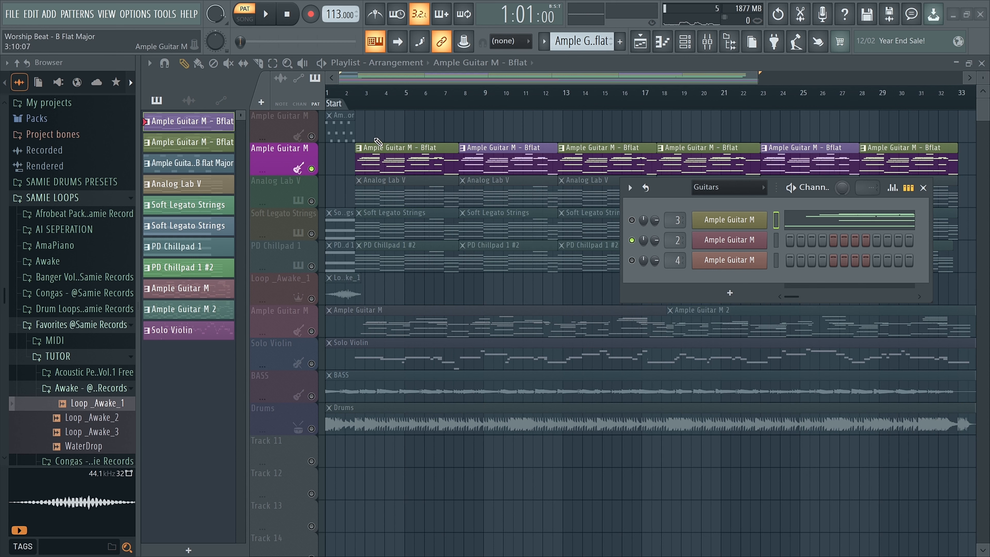
left_click_drag(352, 148, 550, 158)
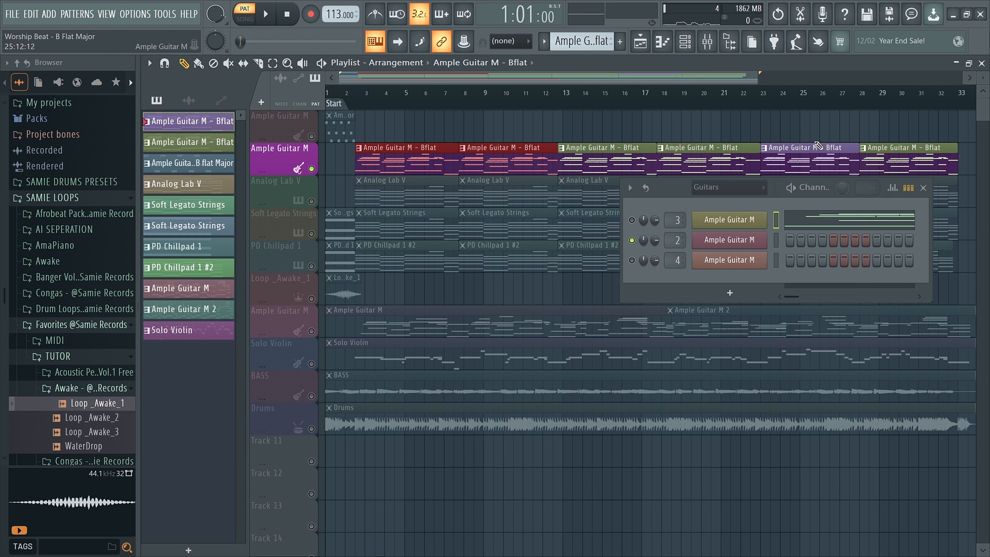
left_click_drag(666, 188, 617, 247)
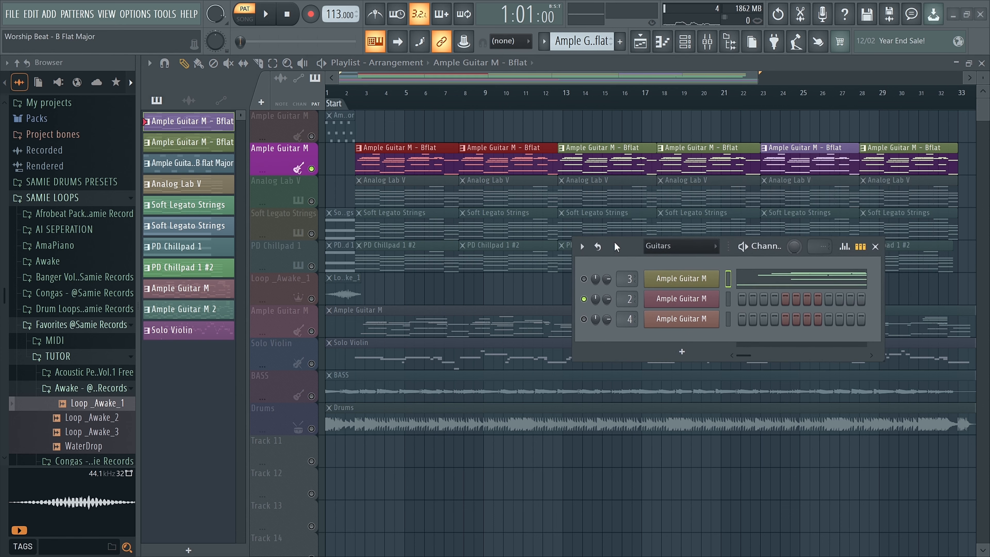
Select the last, middle and first pairs of Ample Guitar M clips in turn with the Select tool
scroll(670, 152, "down", 2)
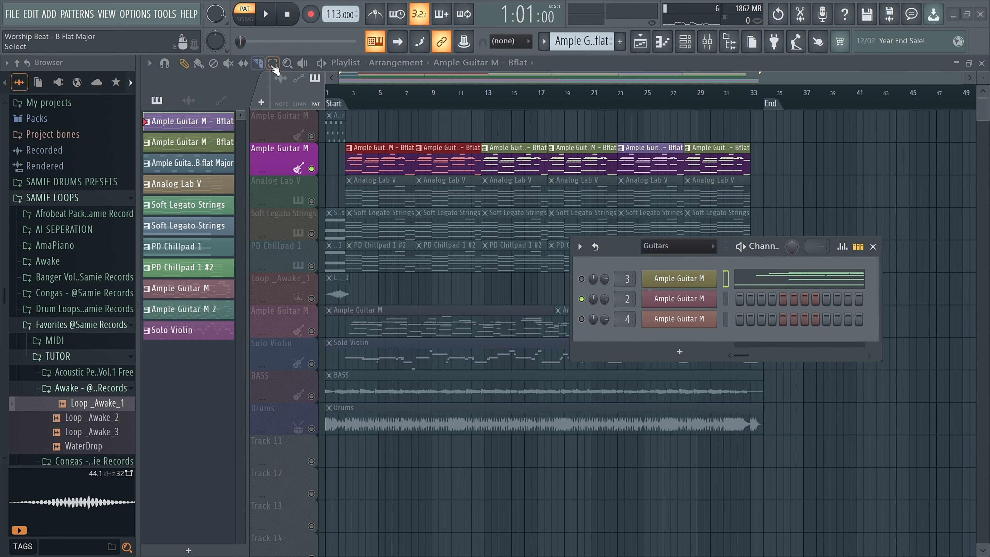
left_click_drag(774, 159, 647, 158)
left_click_drag(510, 131, 586, 167)
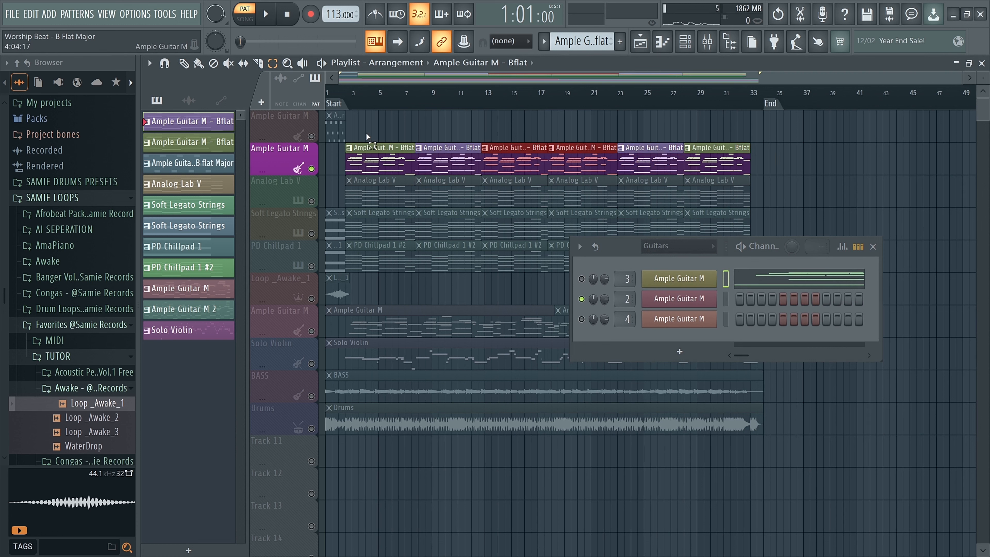
left_click_drag(366, 132, 461, 170)
Duplicate the last two Ample Guitar M clips twice along the track, past the End marker
left_click_drag(791, 143, 633, 172)
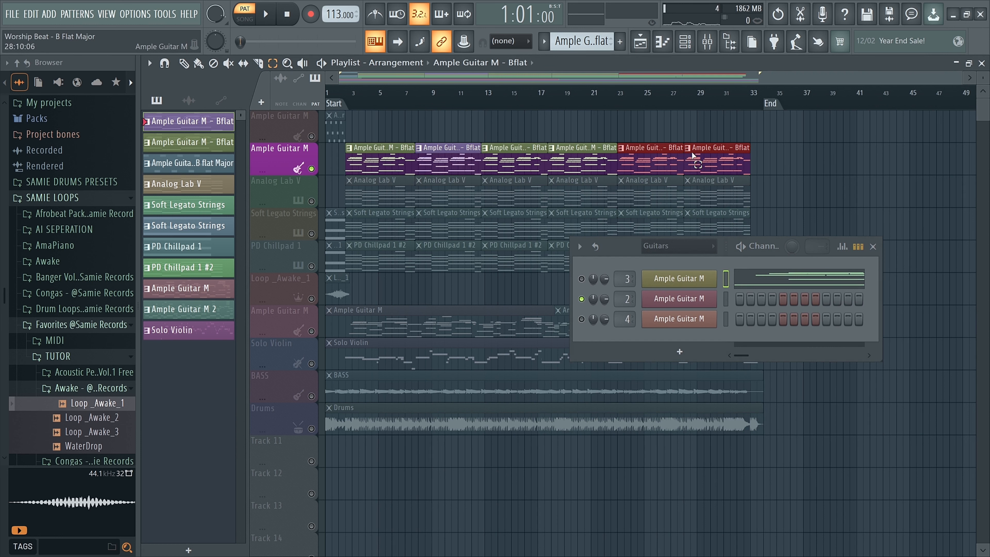
key("ctrl+b")
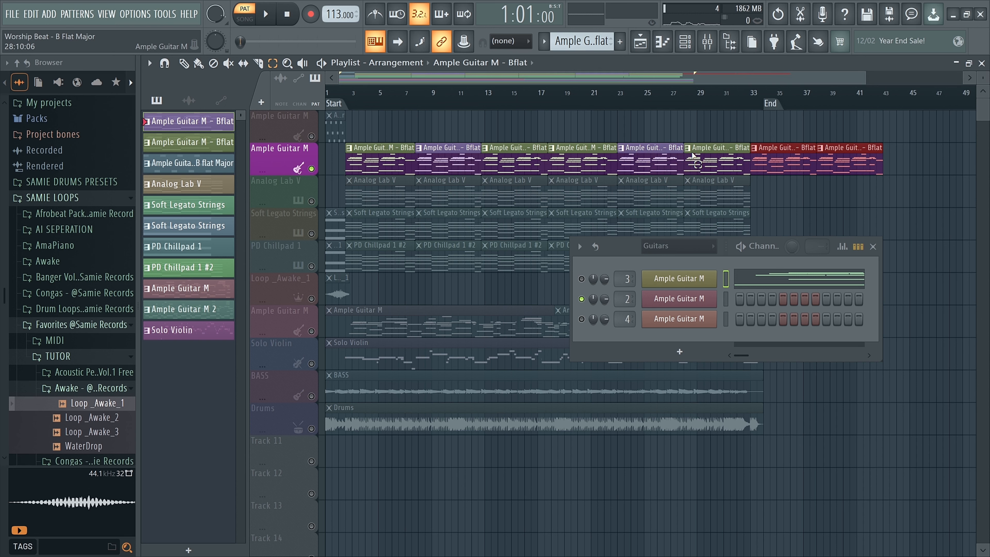
key("ctrl+b")
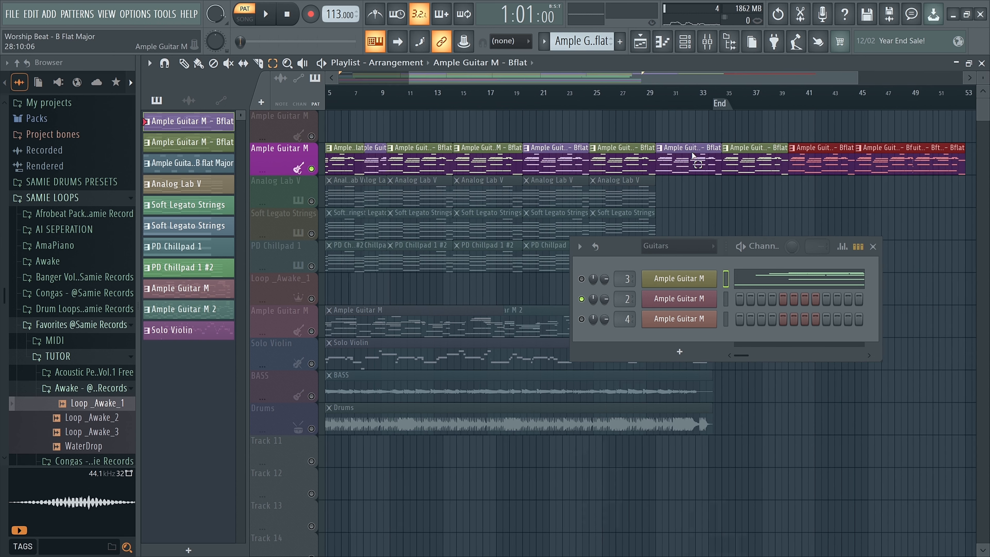
scroll(692, 155, "right", 4)
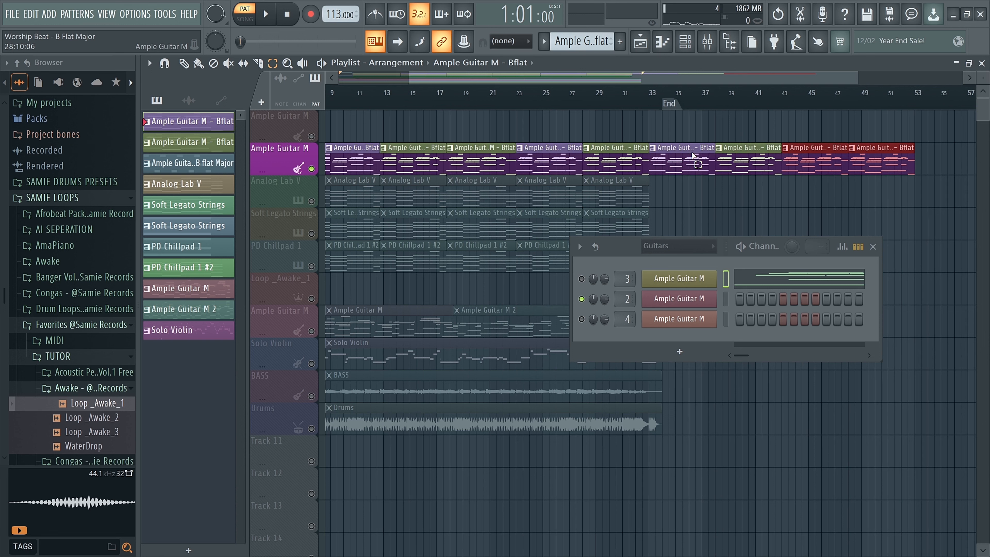
Delete the four duplicated Ample Guitar M clips from bar 33 onward
left_click_drag(672, 117, 884, 182)
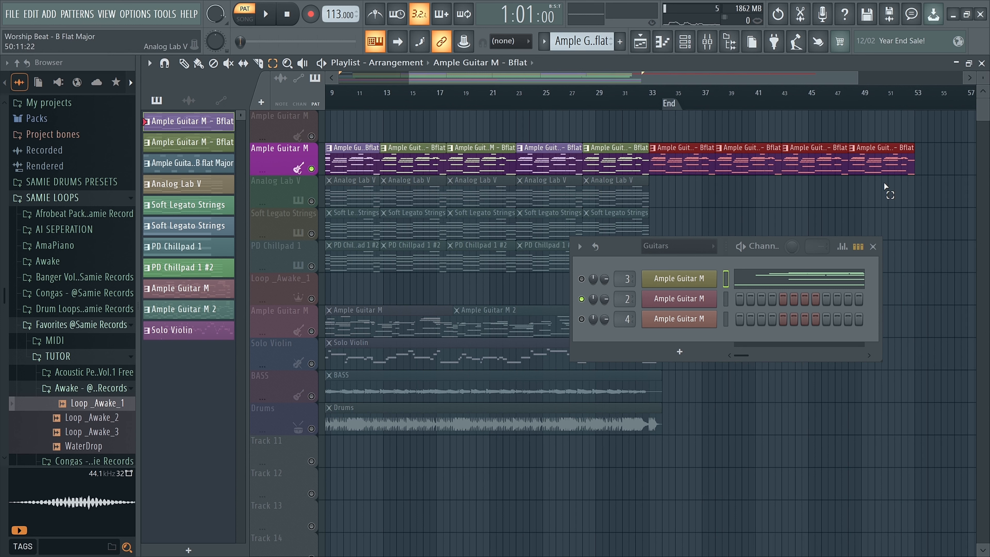
key("Delete")
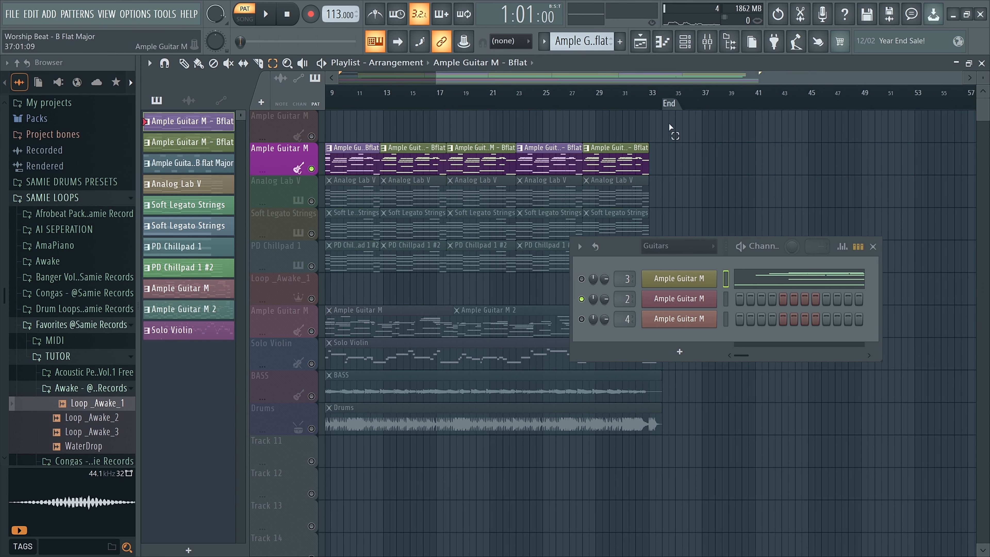
scroll(541, 80, "left", 4)
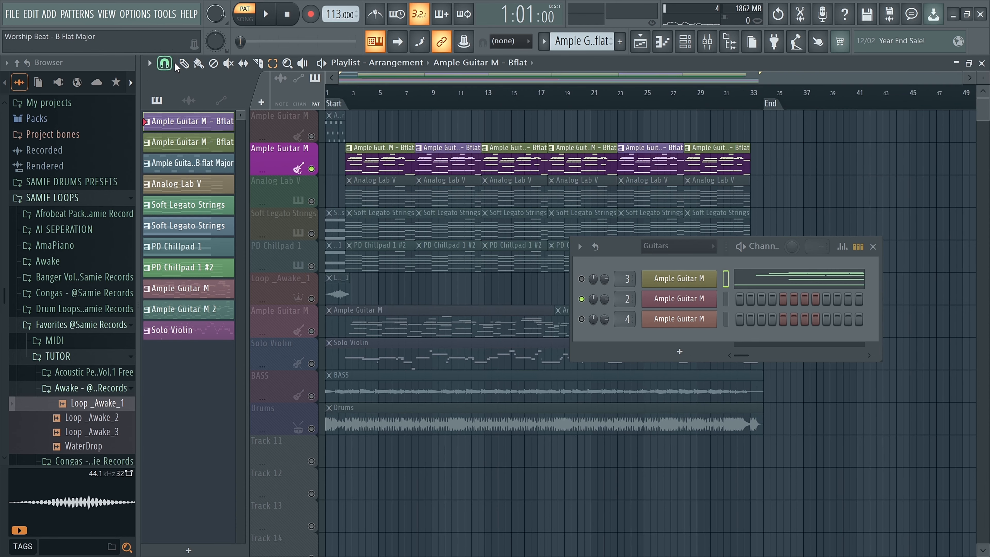
Switch back to the Draw tool and solo both the Analog Lab V Playlist track and its channel on mixer track 5
left_click(184, 63)
right_click(311, 201)
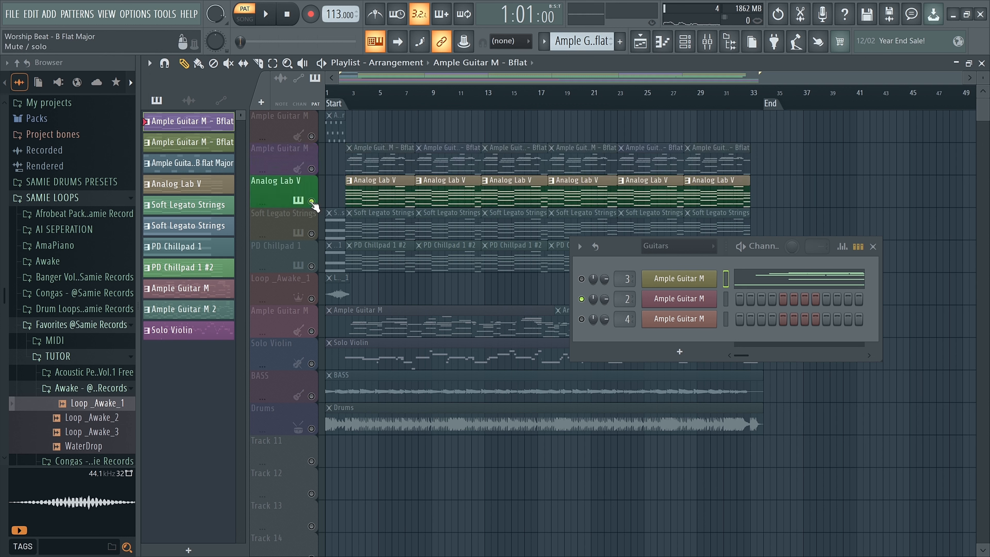
left_click(373, 197)
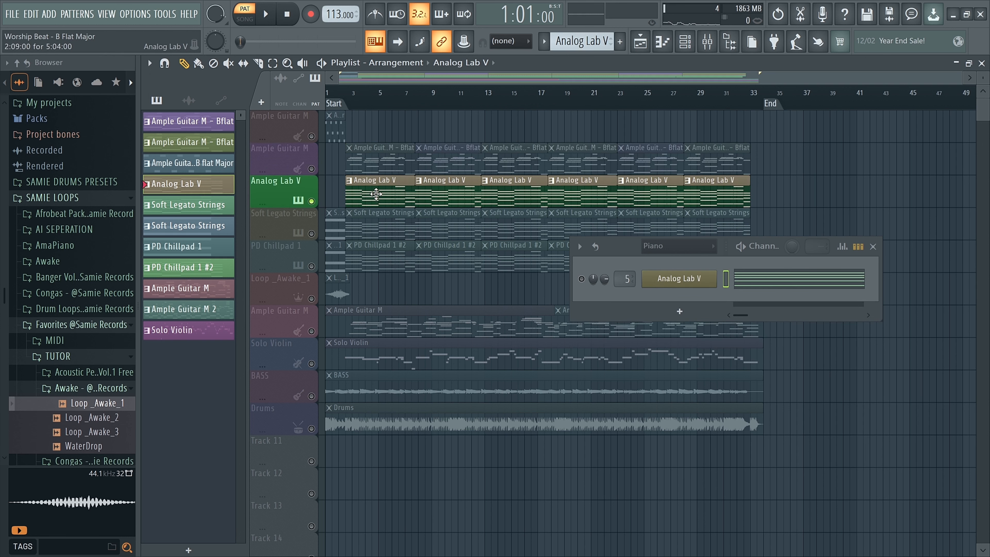
left_click(581, 278)
right_click(580, 278)
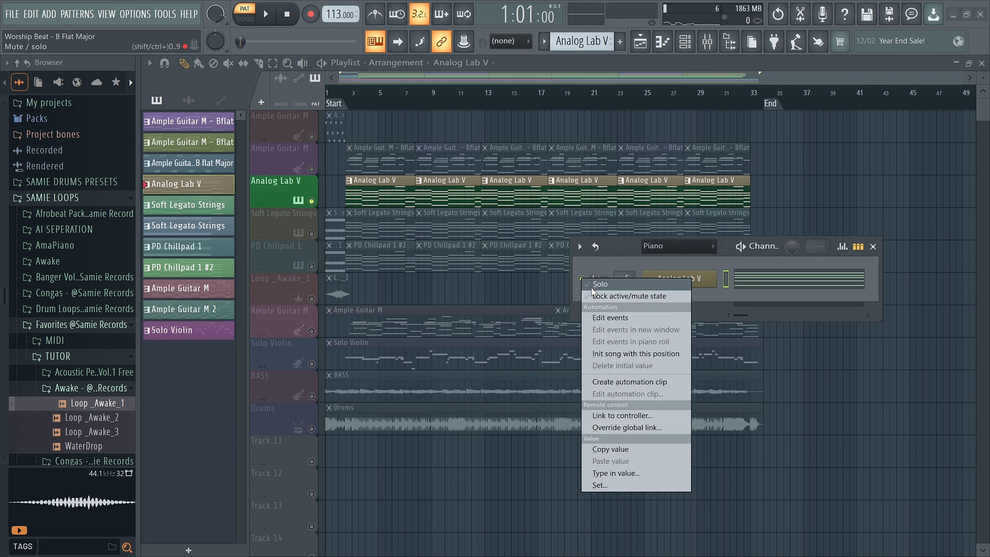
left_click(591, 285)
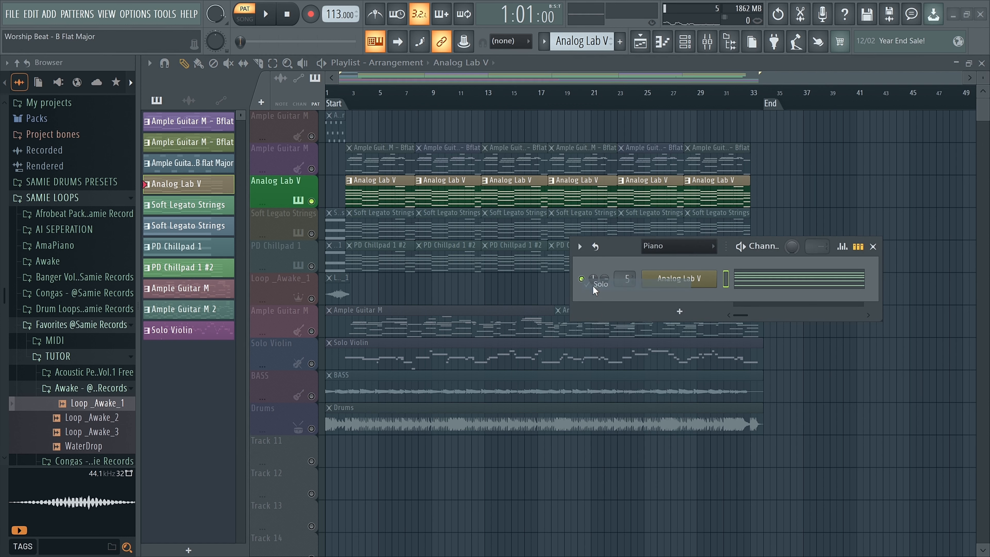
Open the first Analog Lab V clip in the Piano roll, play its chords from the start, and return to the Playlist
double_click(384, 192)
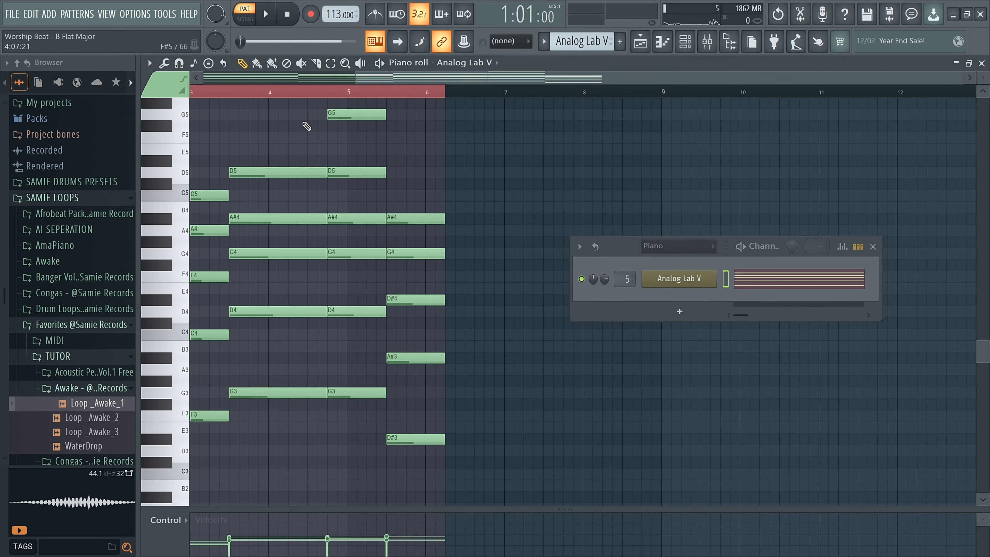
scroll(303, 122, "left", 3)
left_click(268, 17)
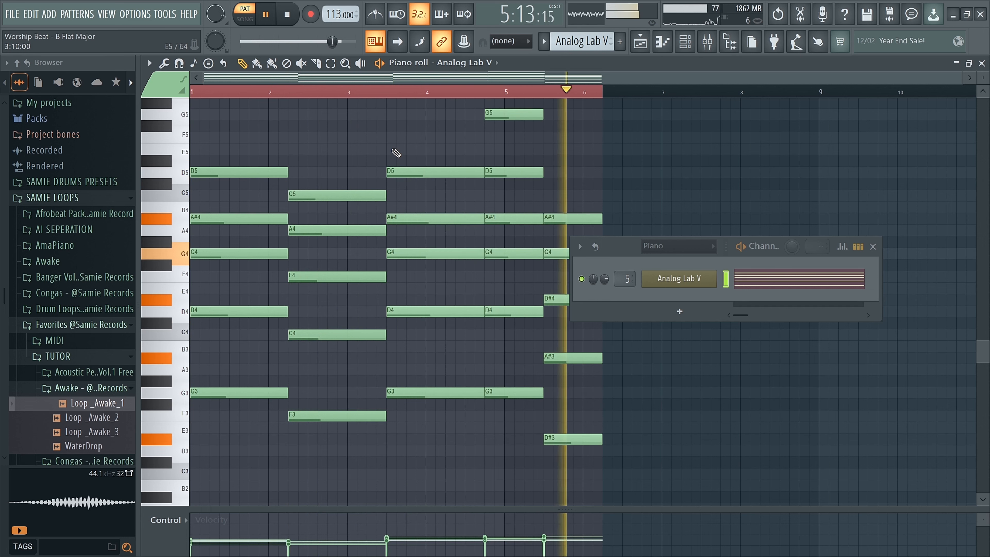
key("space")
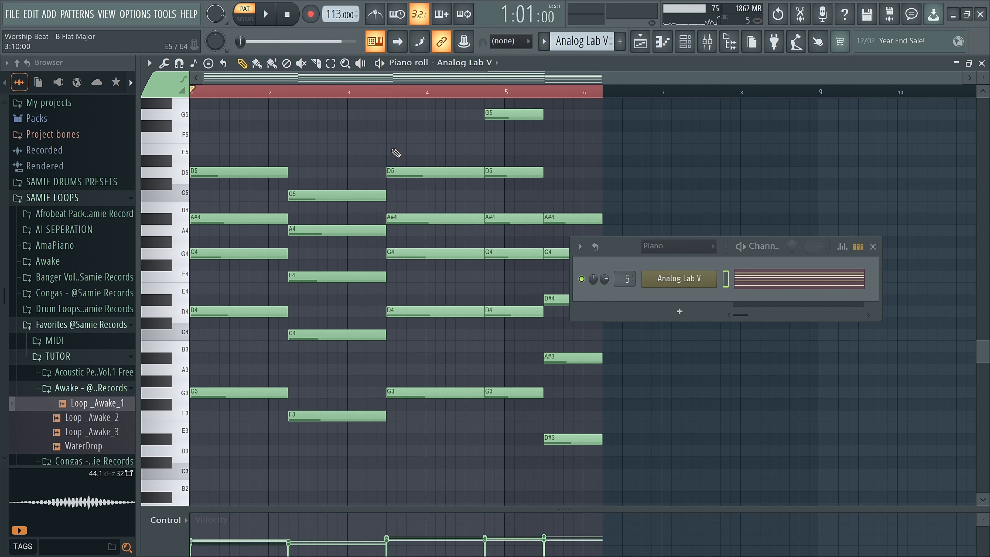
left_click(667, 48)
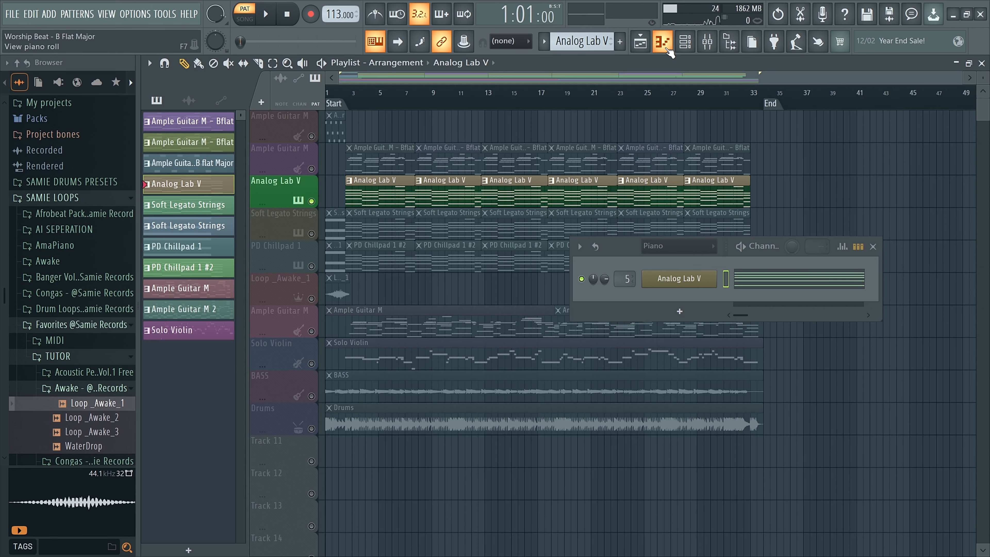
Unmute the two Ample Guitar M tracks above the Analog Lab V track
left_click(311, 136)
left_click(311, 168)
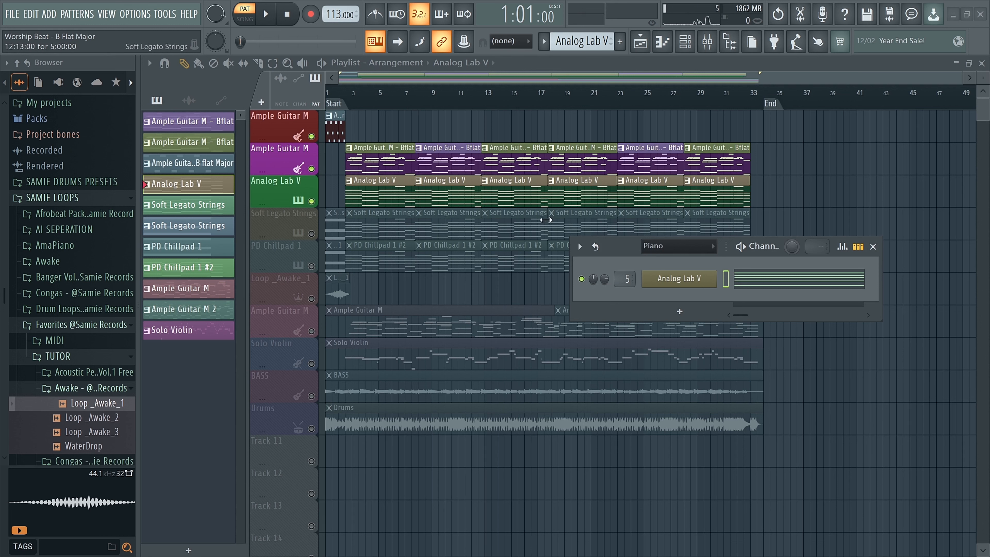
Set the Channel rack filter to All and move the rack clear of the guitar and piano clips
left_click(660, 253)
left_click(658, 261)
left_click_drag(662, 246, 732, 214)
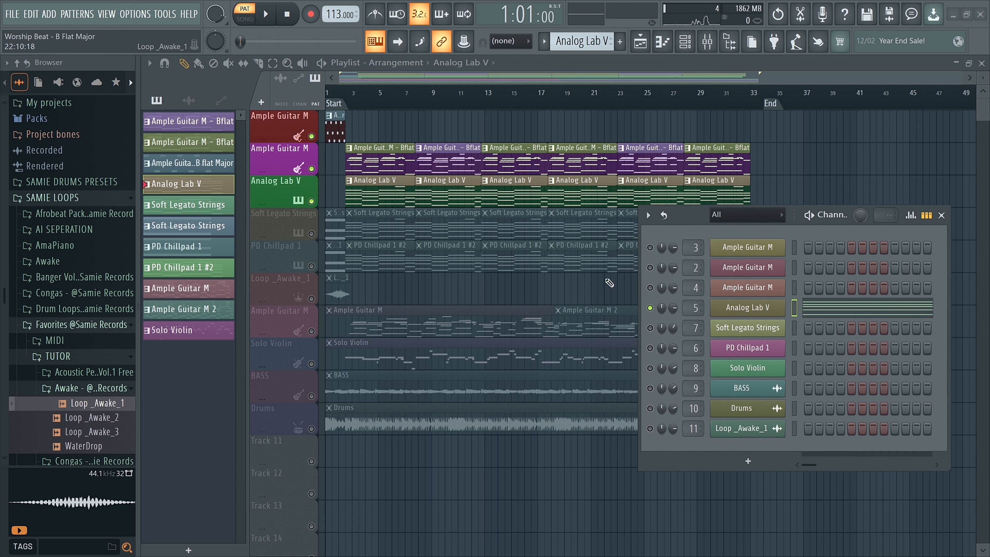
Unmute the guitar channel routed to mixer track 2 for the first guitar clip, and select the Analog Lab V pattern
left_click(383, 157)
left_click(650, 267)
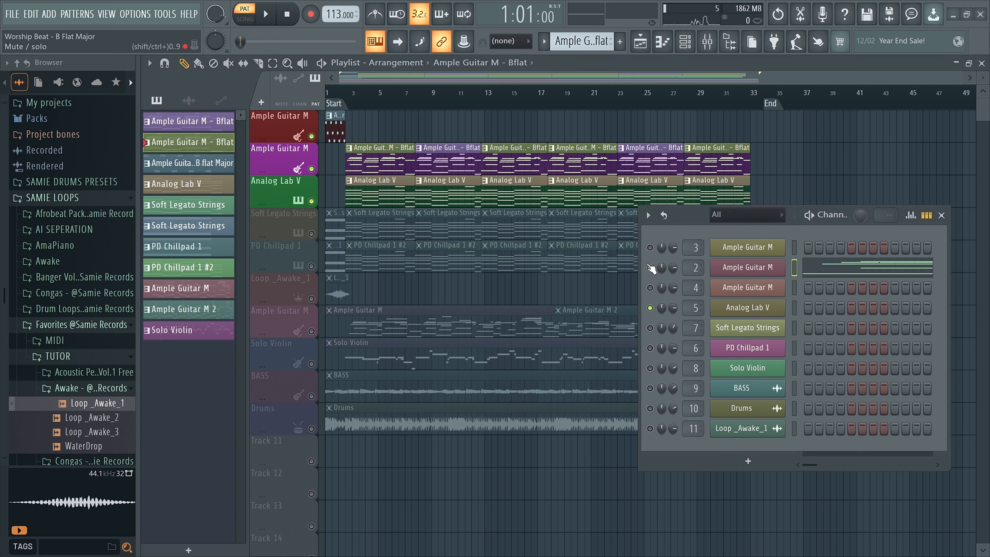
left_click(376, 195)
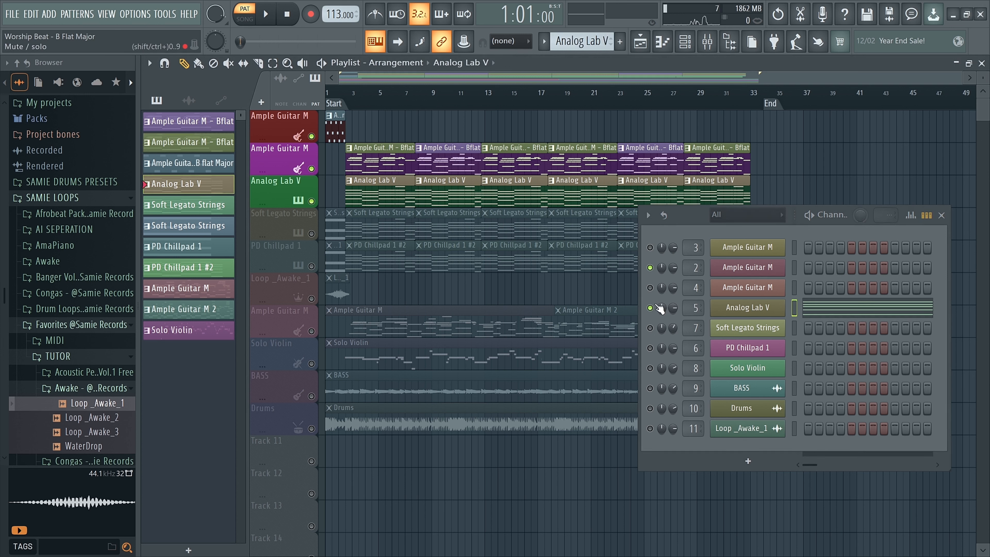
Unmute the Ample Guitar M channel routed to mixer track 3 and select the Analog Lab V pattern
left_click(334, 125)
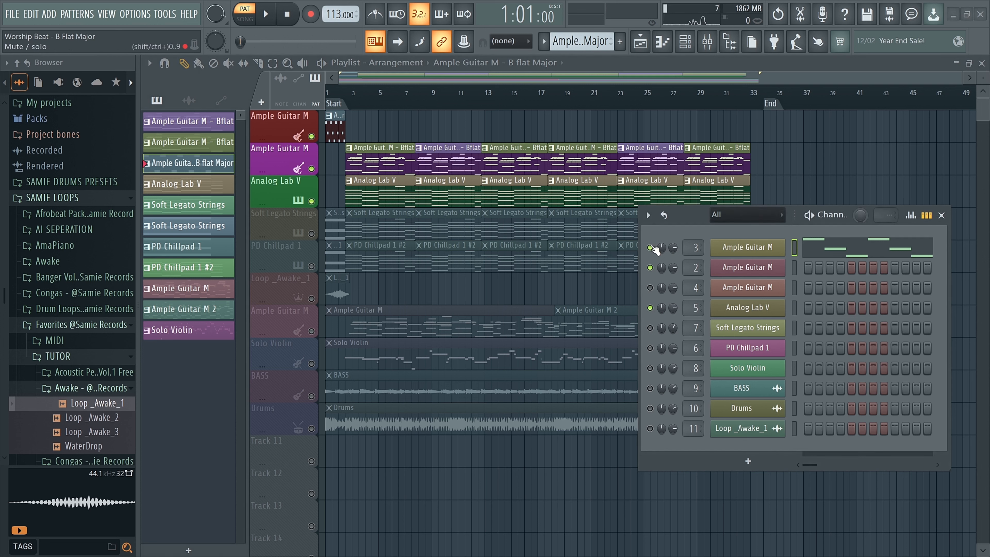
left_click(444, 158)
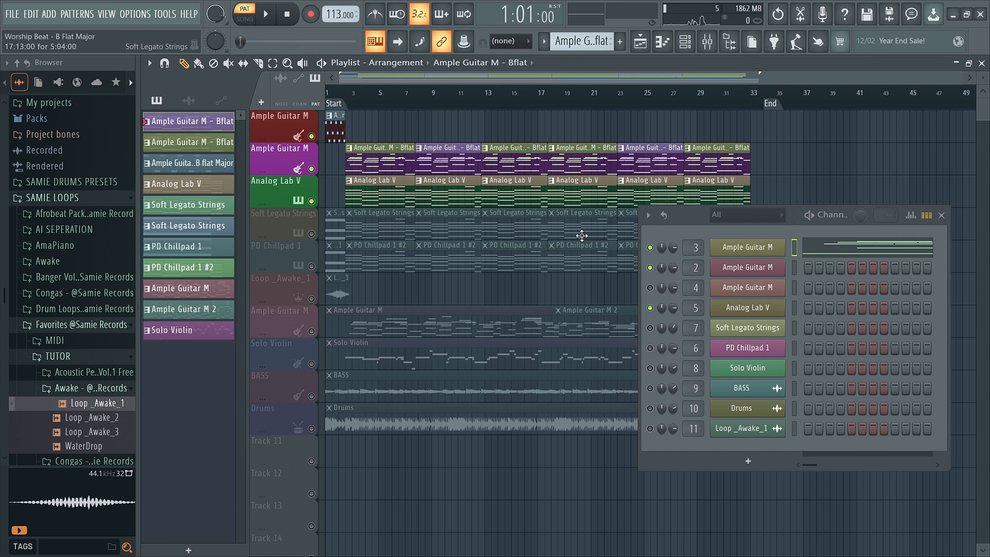
left_click(395, 160)
left_click(403, 201)
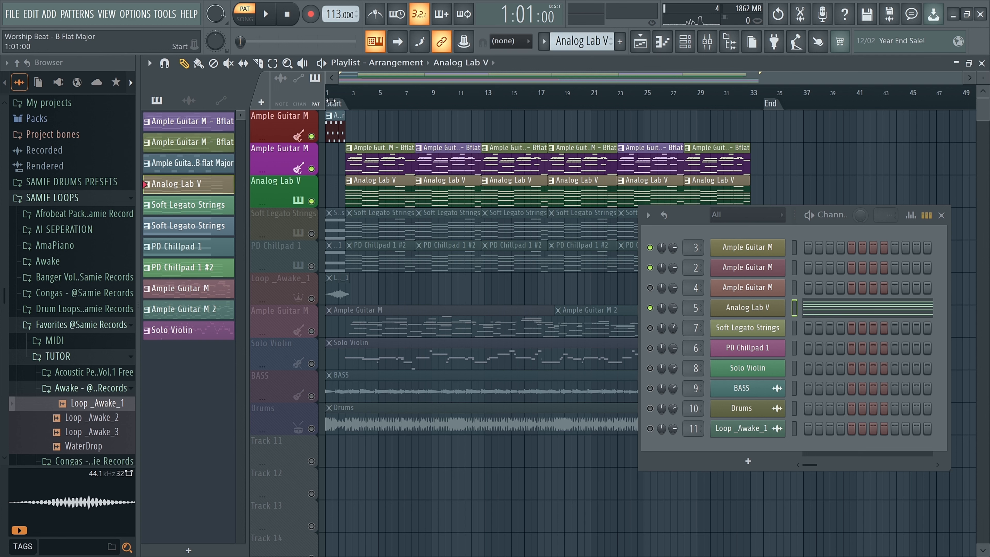
Play the arrangement in song mode from the start to audition the guitars with the piano, and stop playback
left_click(244, 18)
left_click(266, 17)
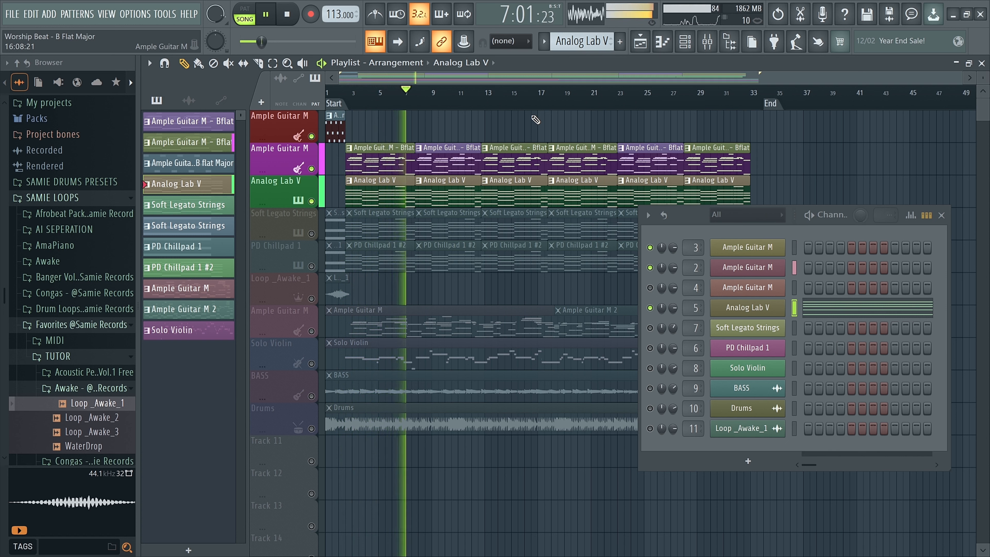
key("space")
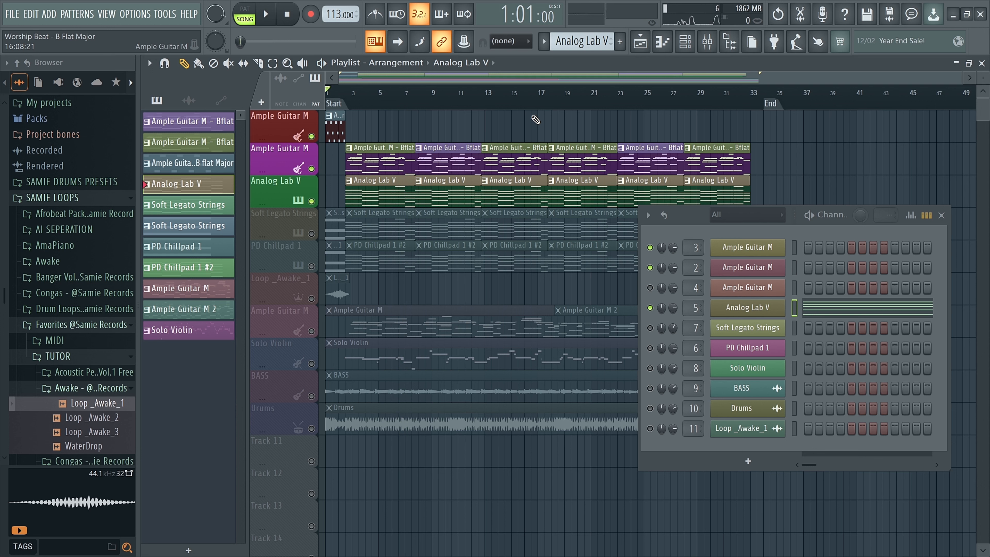
Solo the Soft Legato Strings playlist track and its channel, and move the Channel rack clear of the strings clips
right_click(312, 234)
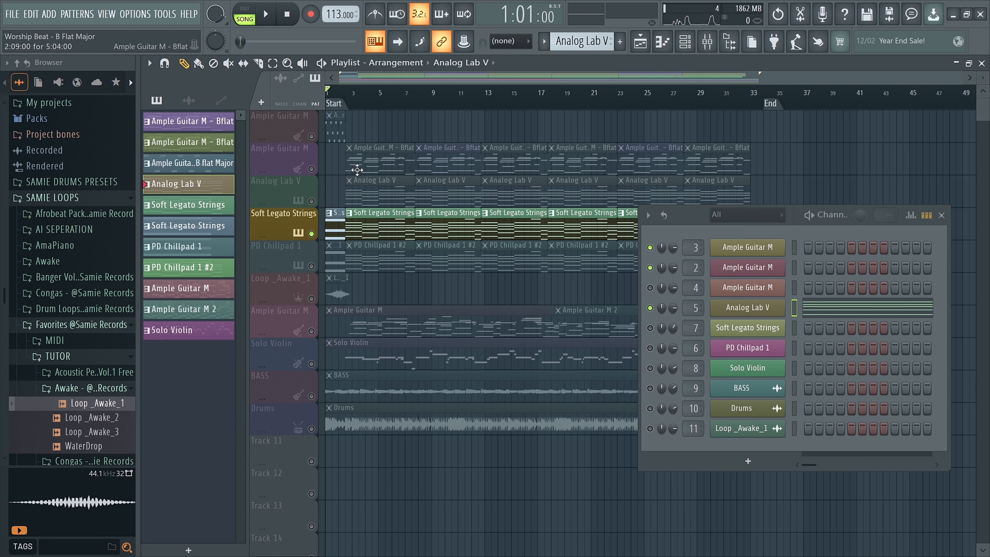
left_click(334, 230)
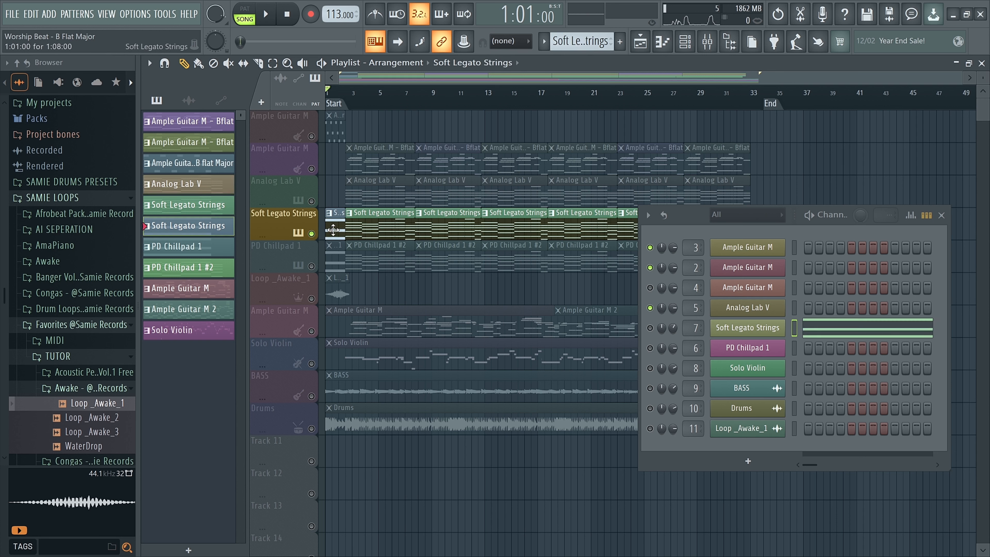
right_click(650, 327)
left_click(661, 331)
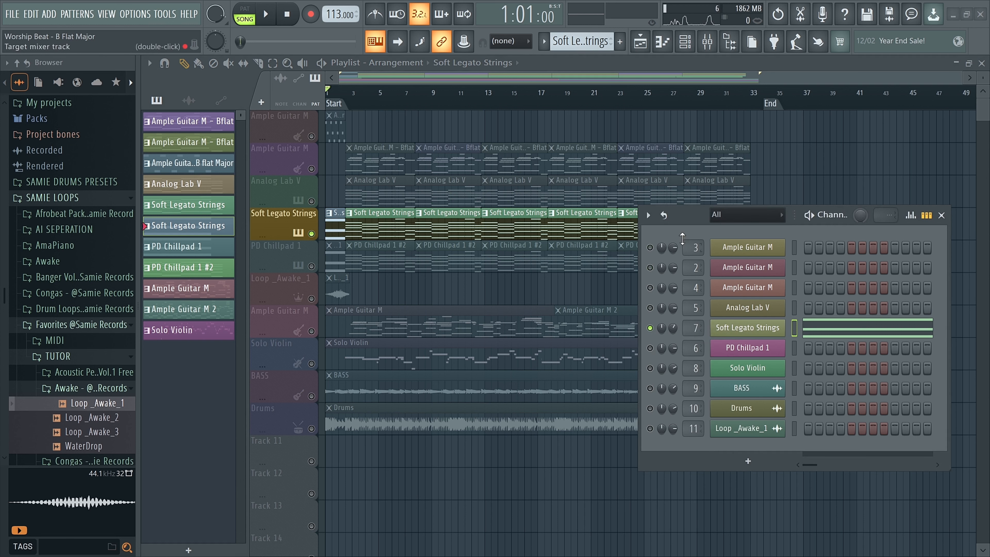
left_click_drag(695, 222, 711, 259)
scroll(420, 228, "down", 1)
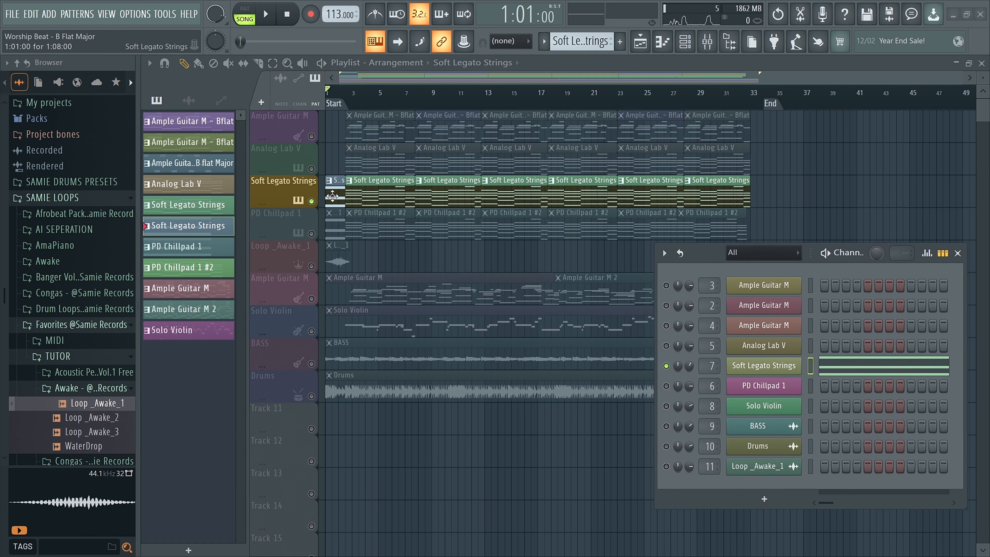
Open the short first Soft Legato Strings clip in the Piano roll, play its chord in pattern mode, and return to the Playlist
scroll(332, 195, "up", 2)
key("l")
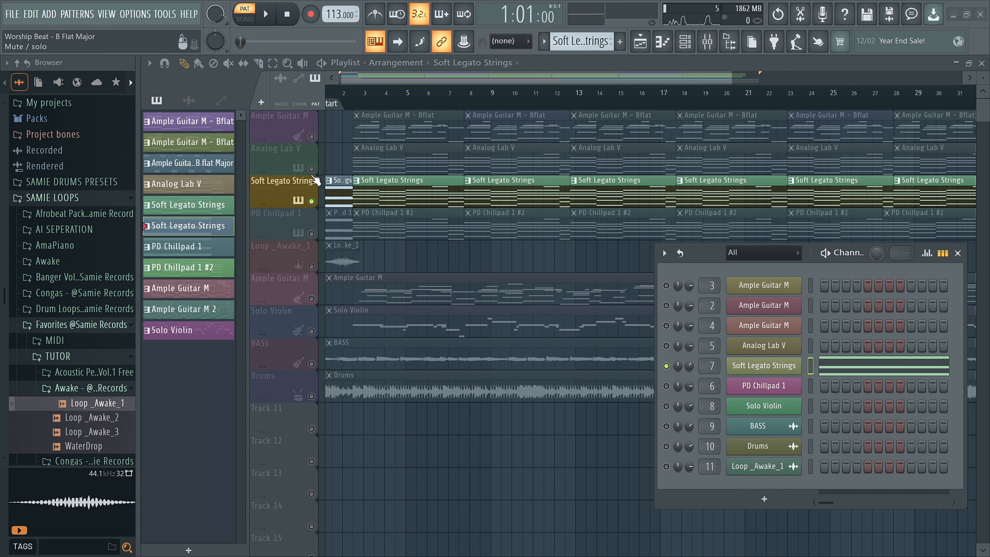
double_click(345, 199)
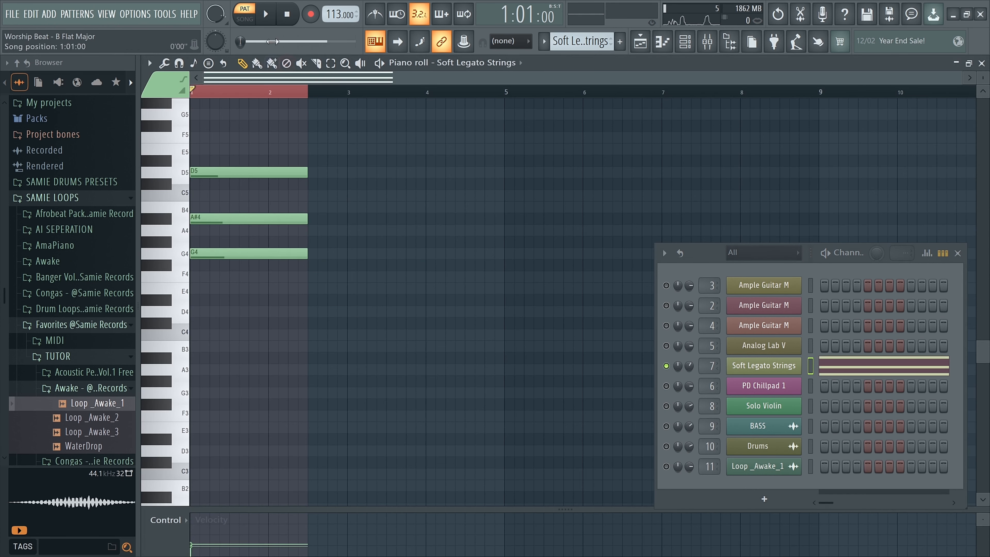
left_click(269, 15)
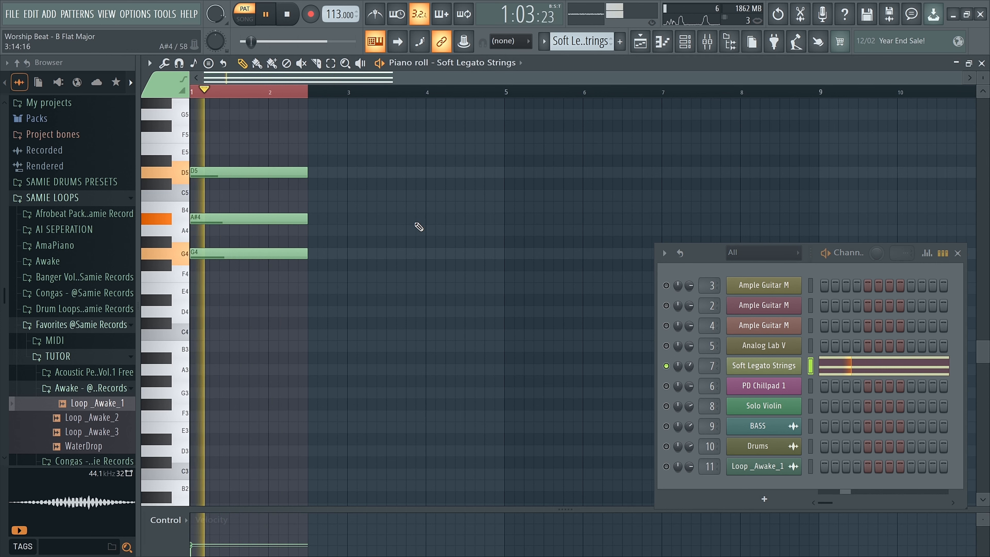
key("space")
scroll(375, 186, "up", 2)
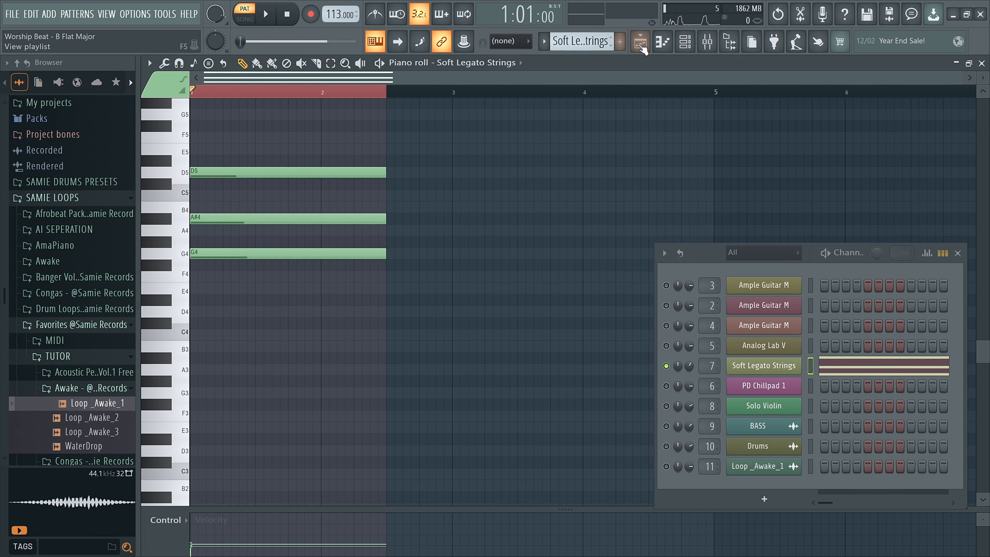
left_click(666, 45)
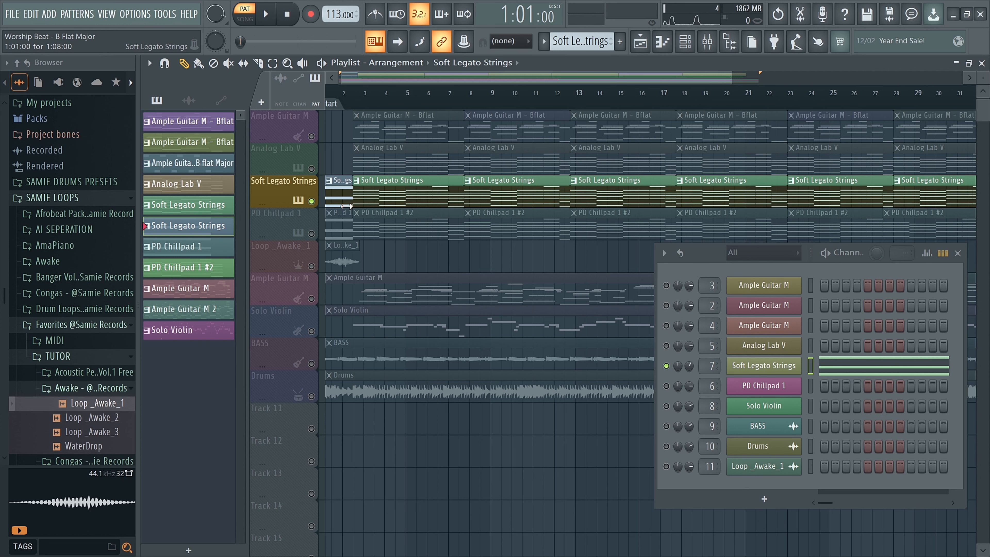
Mute the short first Soft Legato Strings clip and select the pattern of the longer strings clip that follows it
scroll(346, 206, "up", 2)
left_click_drag(402, 78, 384, 79)
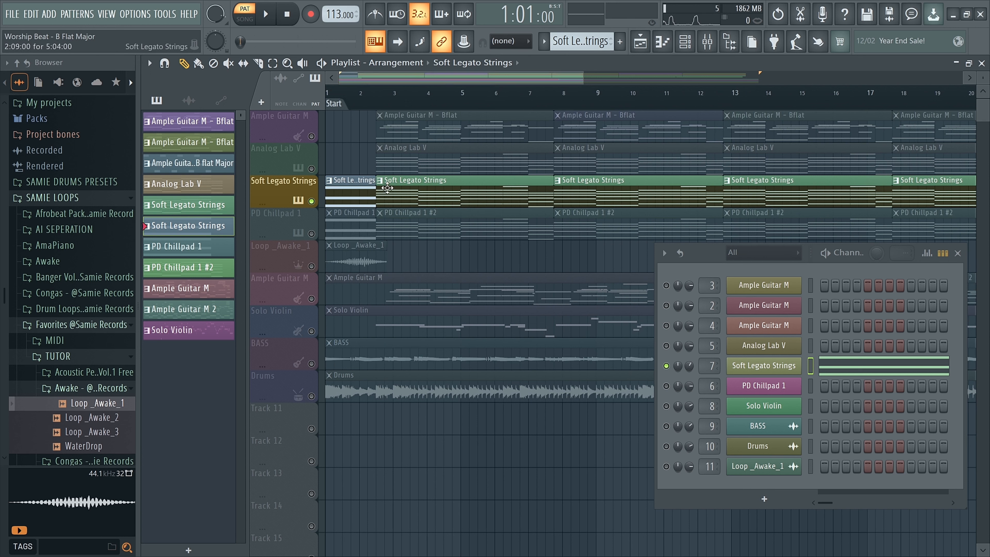
left_click(228, 63)
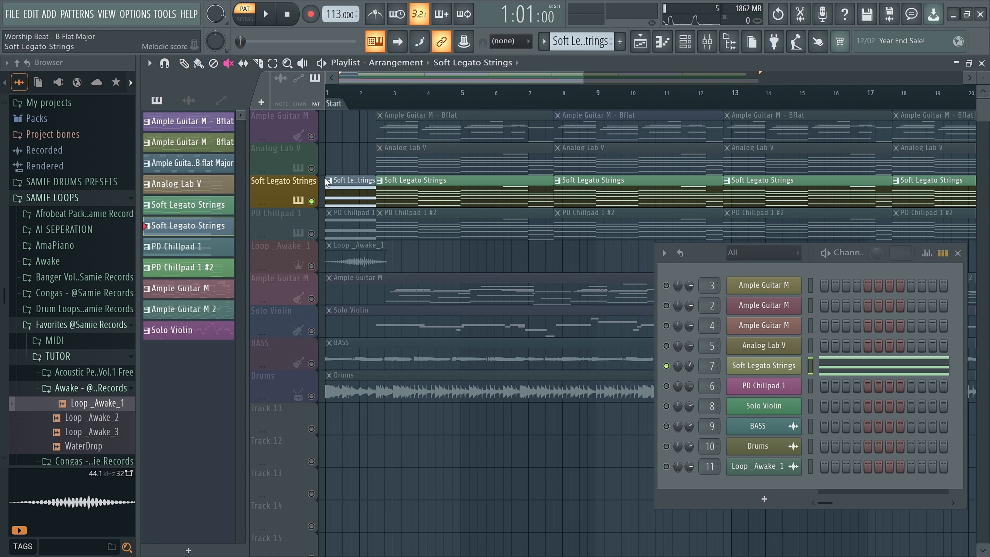
left_click(342, 197)
key("p")
left_click(448, 200)
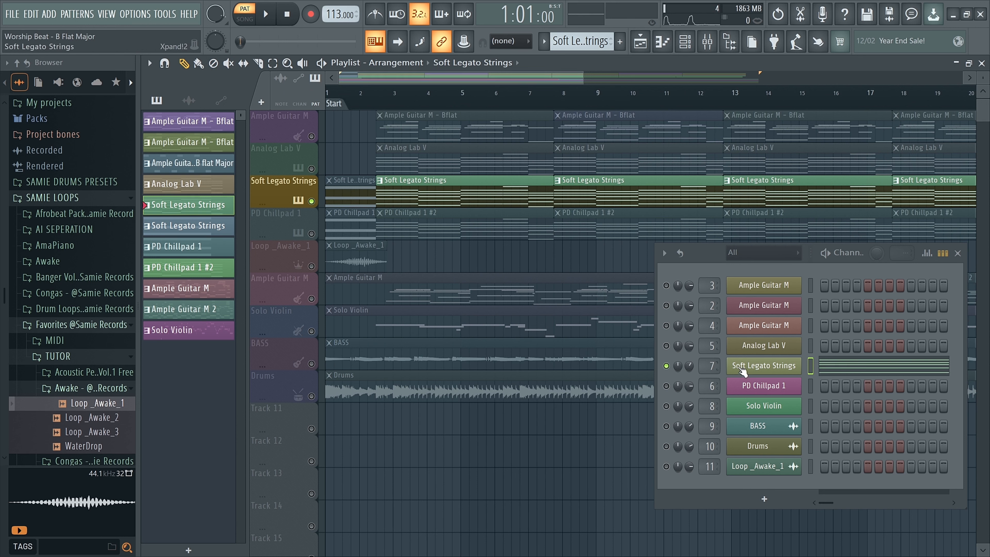
Open the Soft Legato Strings channel's Xpand!2 window to view its sound, and close it
left_click(765, 368)
left_click_drag(641, 255, 488, 222)
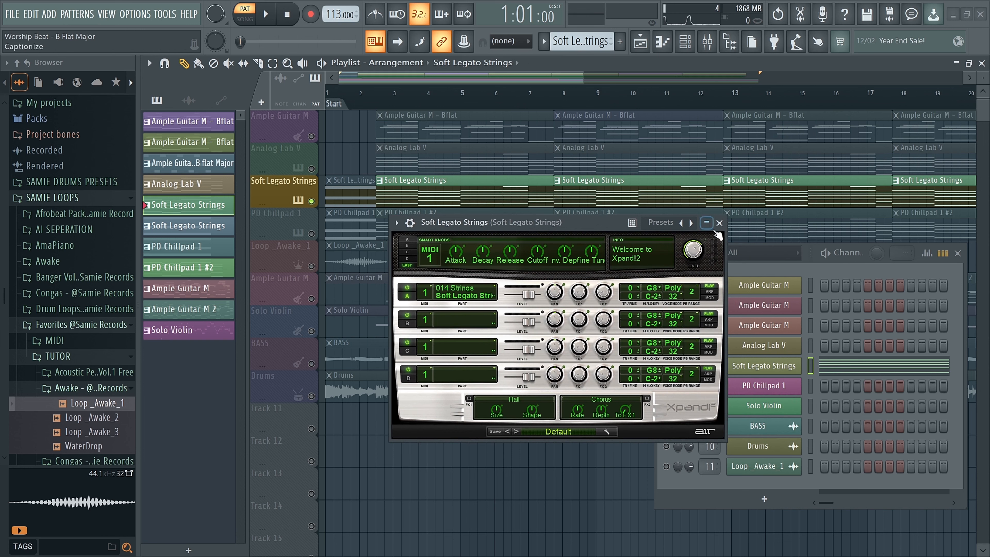
left_click(718, 222)
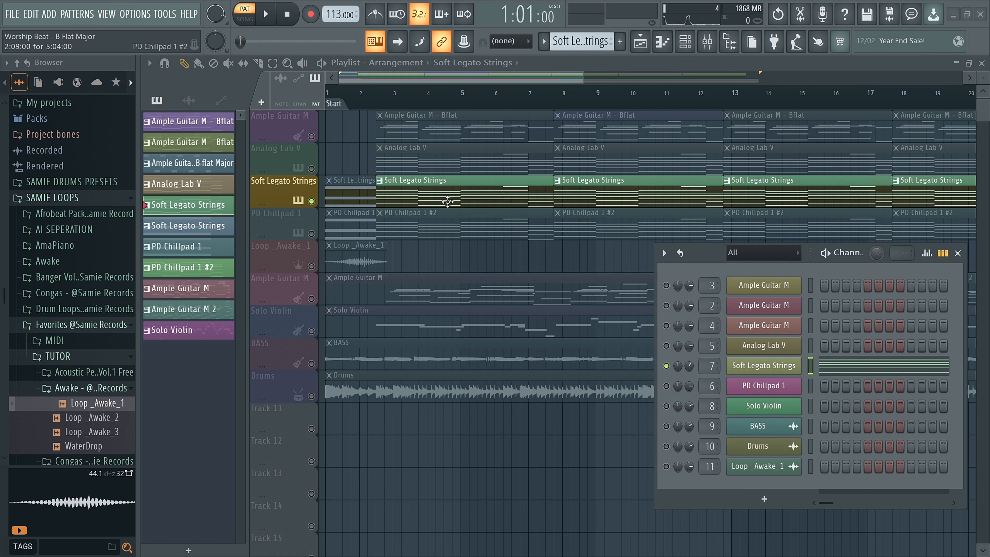
Open the first long Soft Legato Strings clip in the Piano roll, play its chord progression, and return to the Playlist
double_click(398, 197)
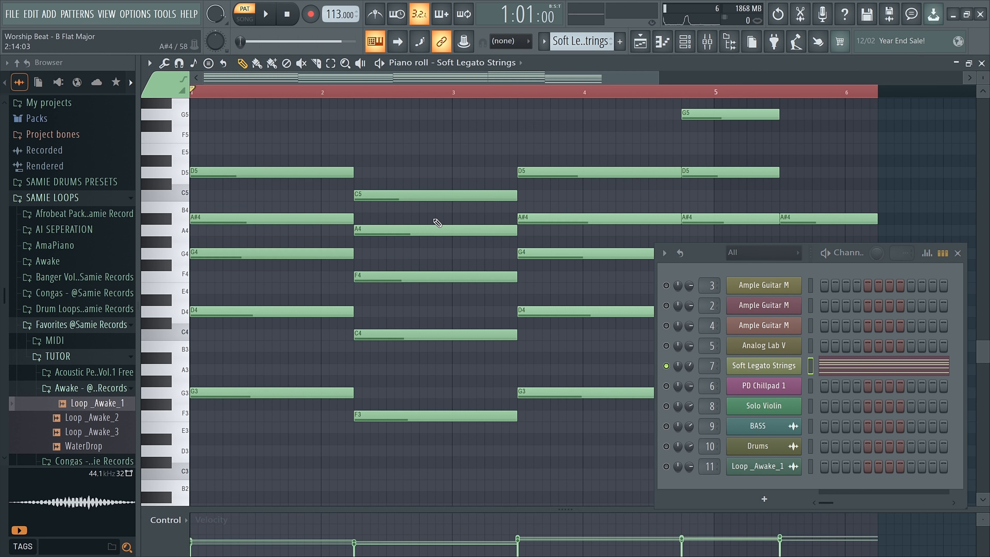
left_click(269, 17)
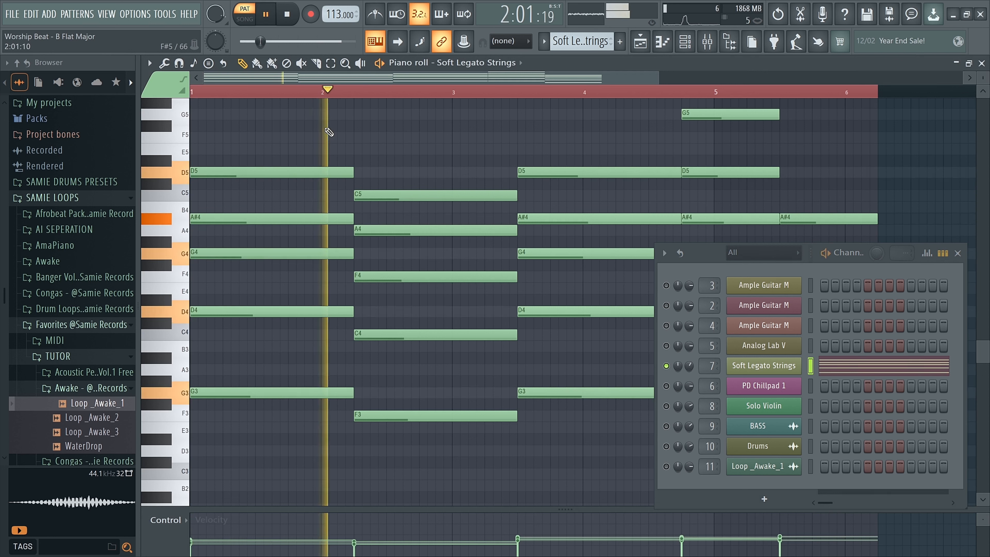
scroll(329, 131, "down", 3)
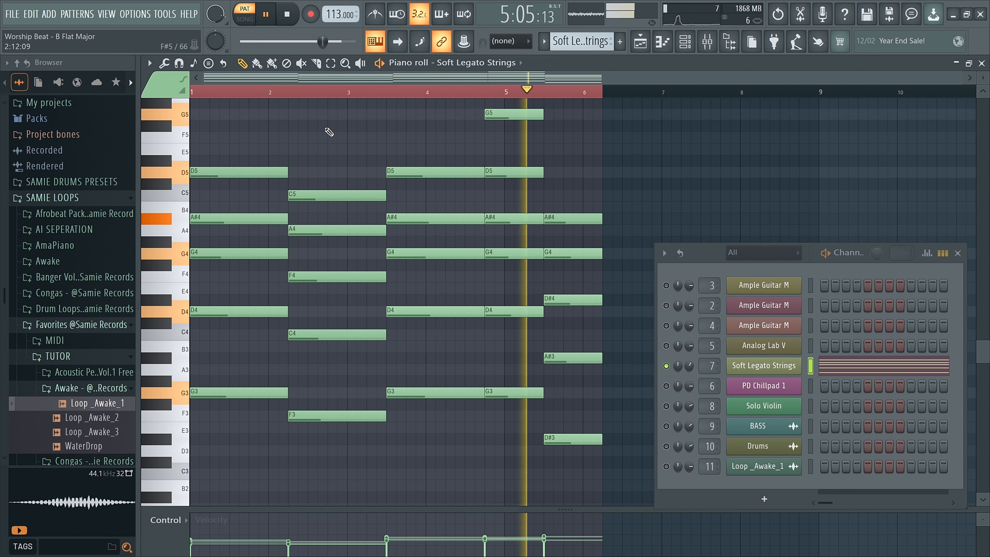
key("space")
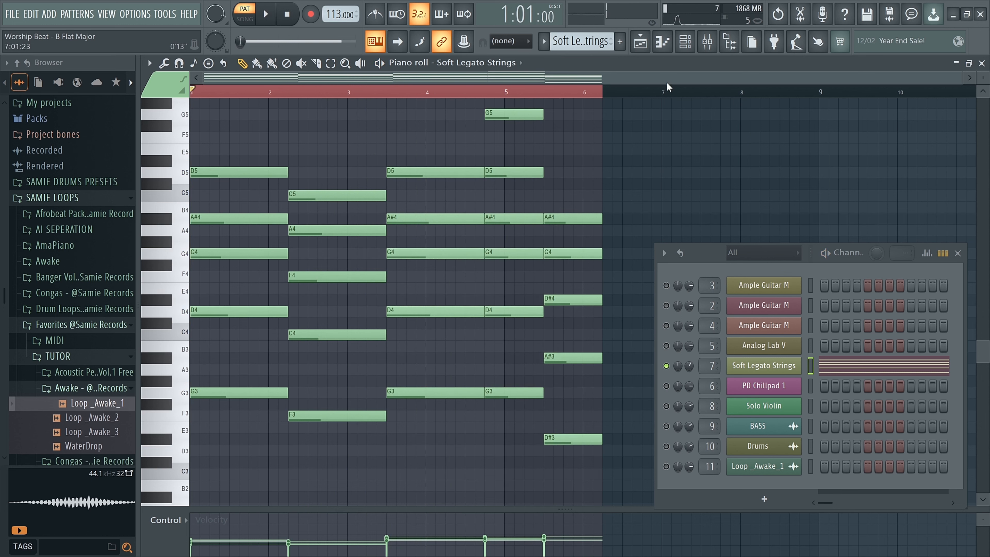
left_click(670, 50)
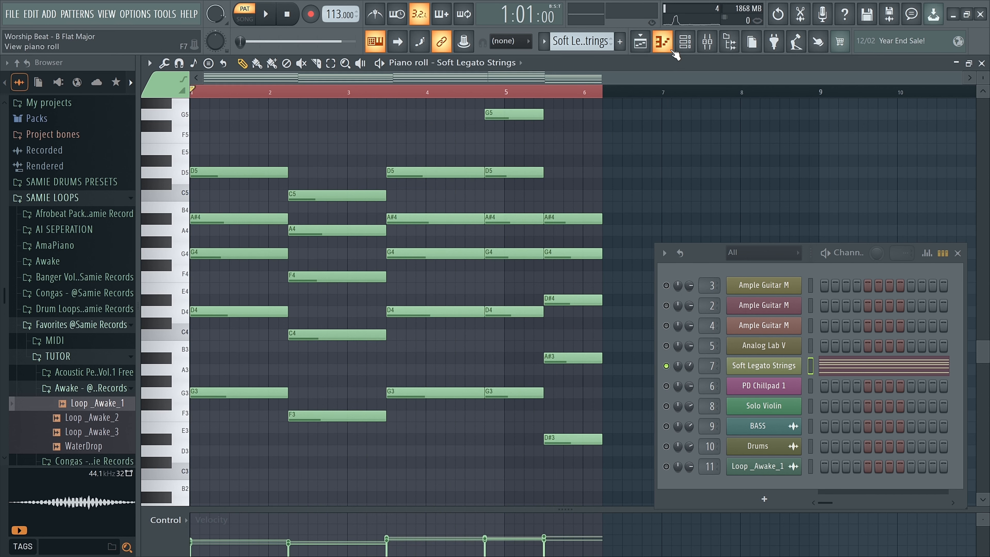
key("F5")
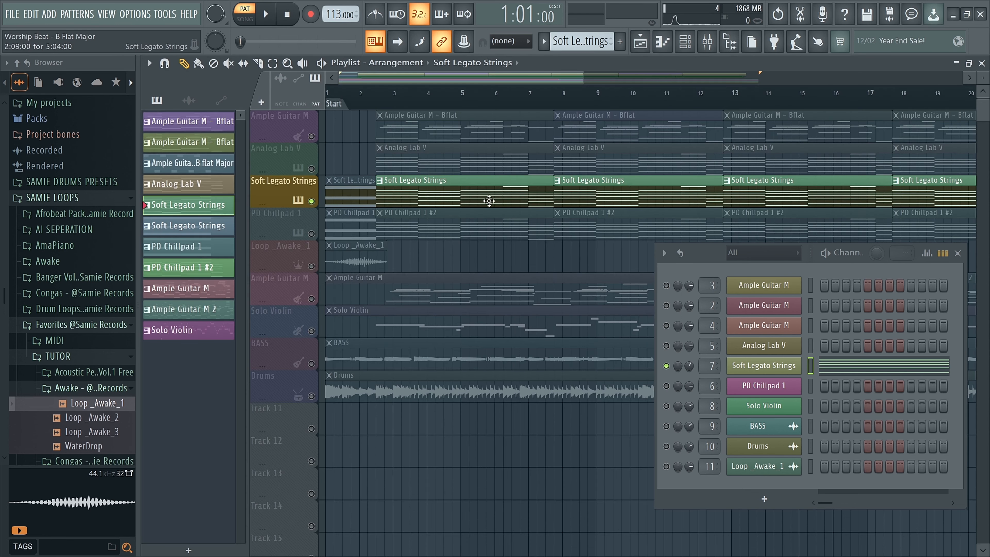
Look up the Soft Legato Strings preset in Xpand!2's 014 Strings category, leave the preset list, and close the plugin
scroll(445, 199, "down", 5, "ctrl")
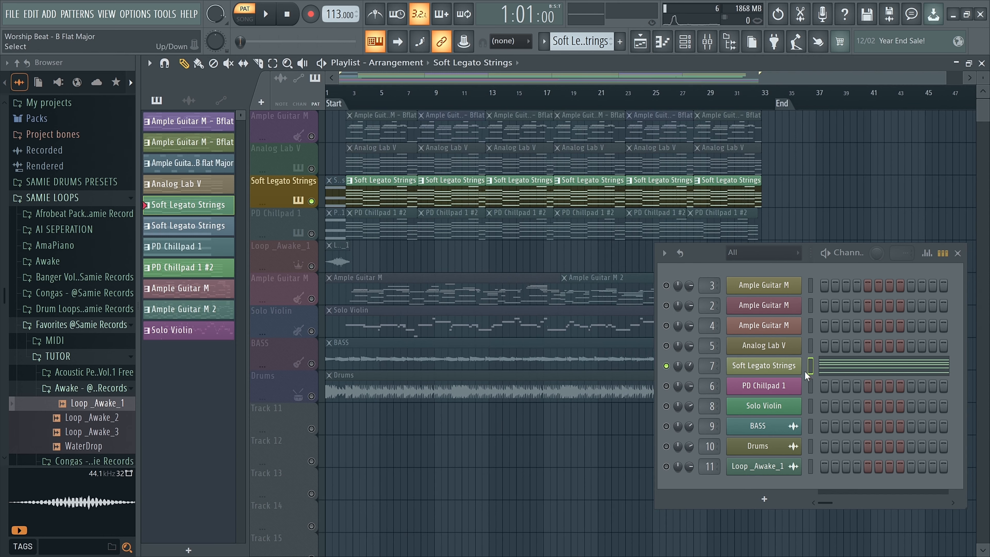
left_click(763, 366)
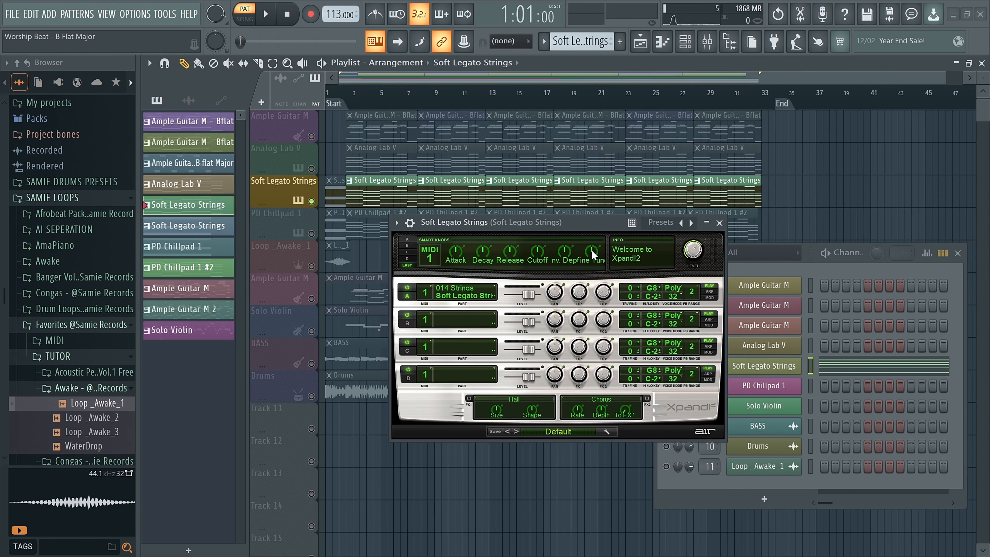
left_click_drag(496, 224, 508, 196)
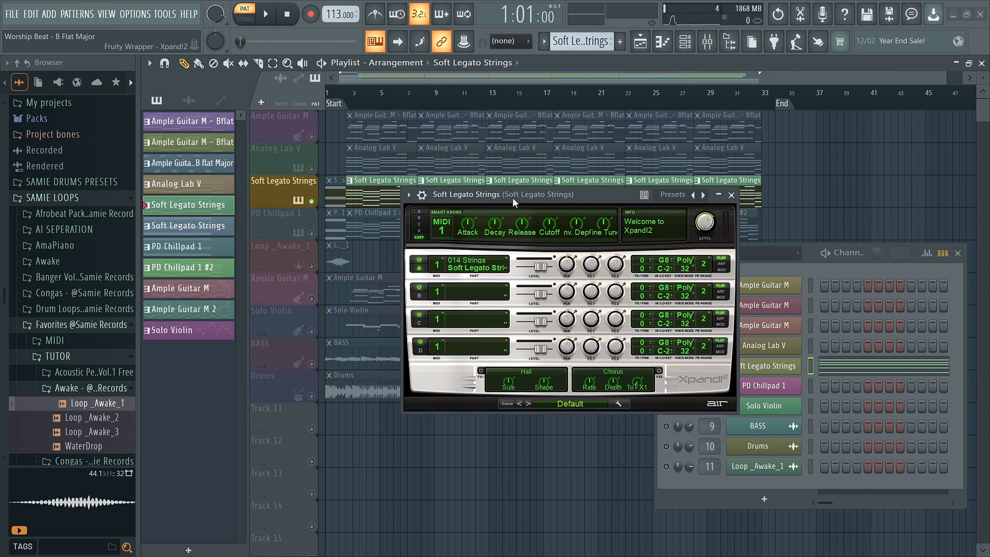
left_click(477, 266)
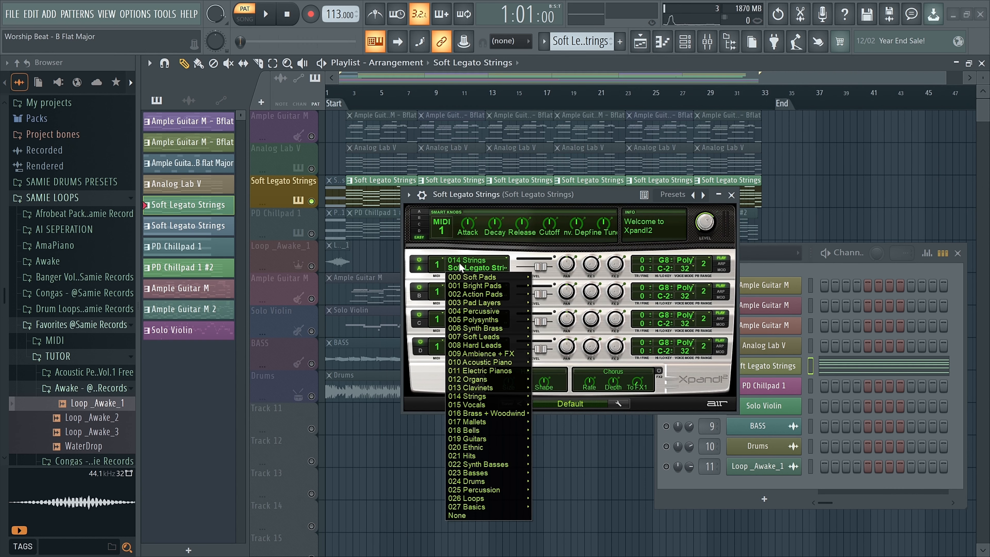
mouse_move(472, 396)
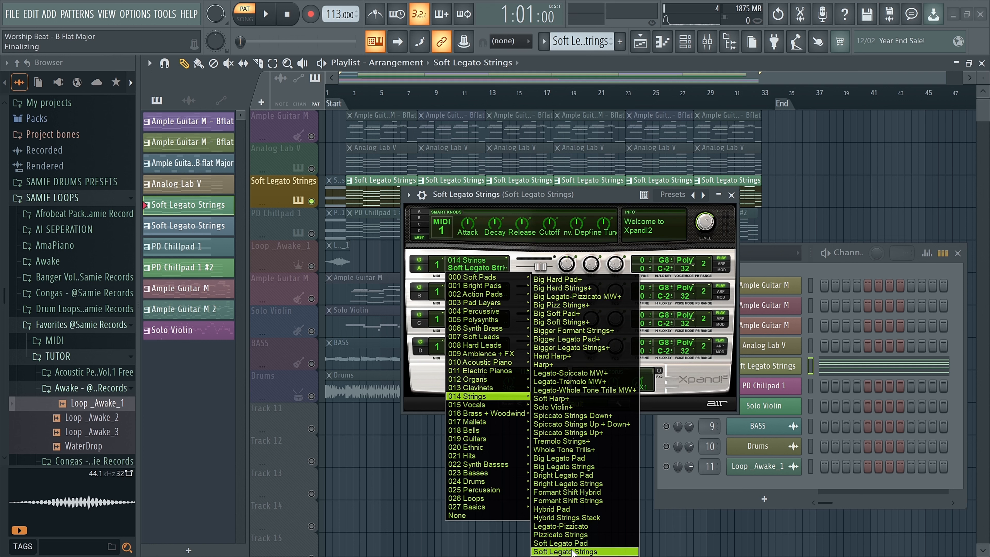
left_click(477, 198)
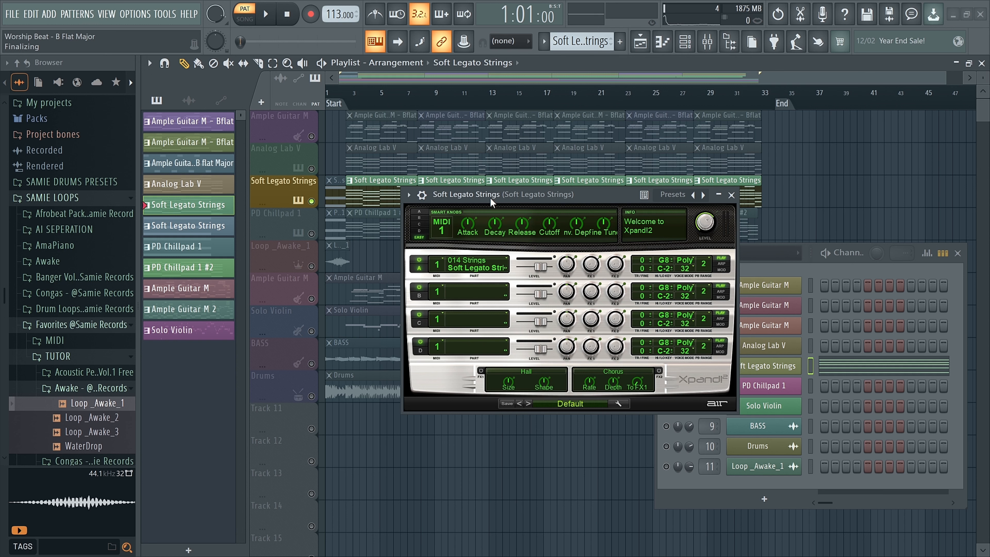
left_click(731, 195)
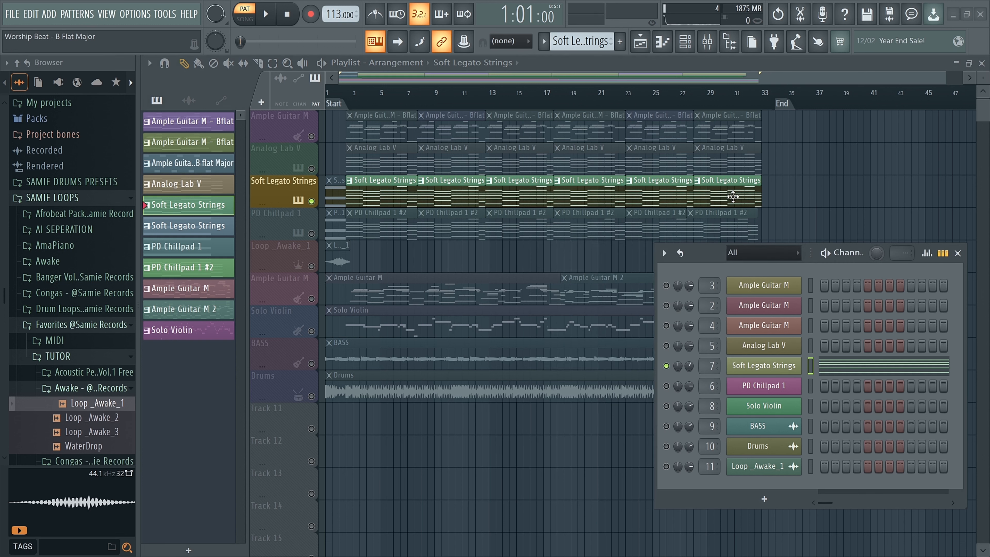
Solo the PD Chillpad 1 playlist track and its channel, with the first PD Chillpad 1 clip's pattern selected
right_click(312, 233)
left_click(332, 226)
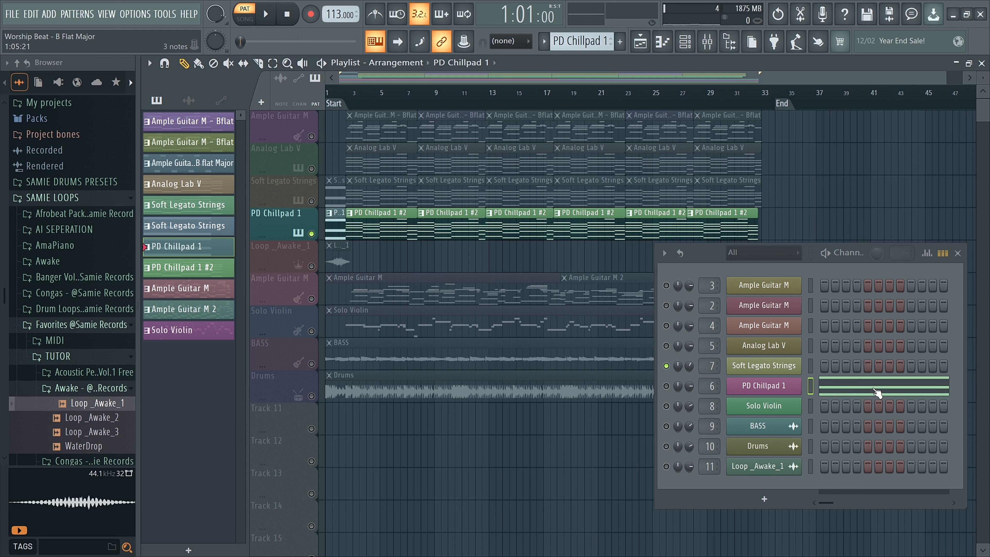
right_click(665, 386)
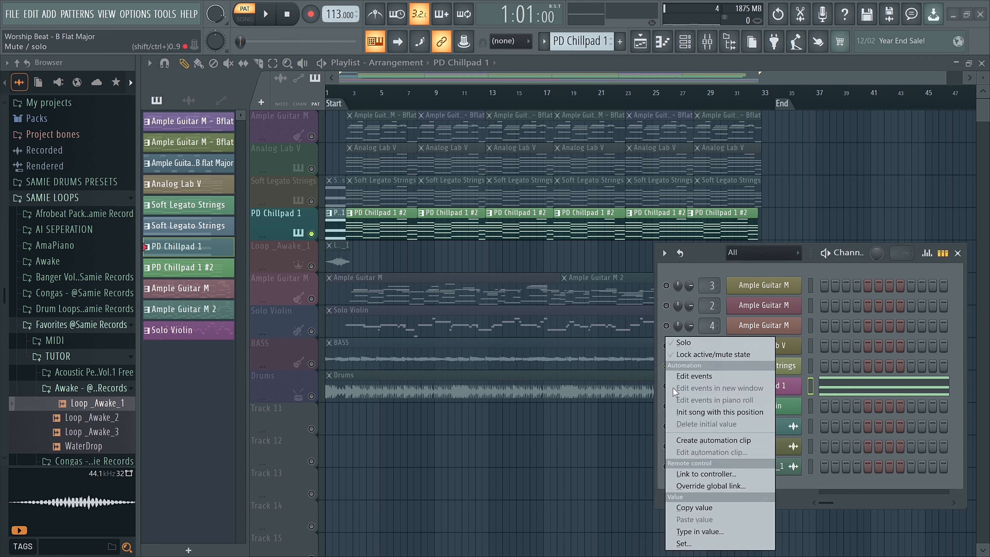
left_click(686, 345)
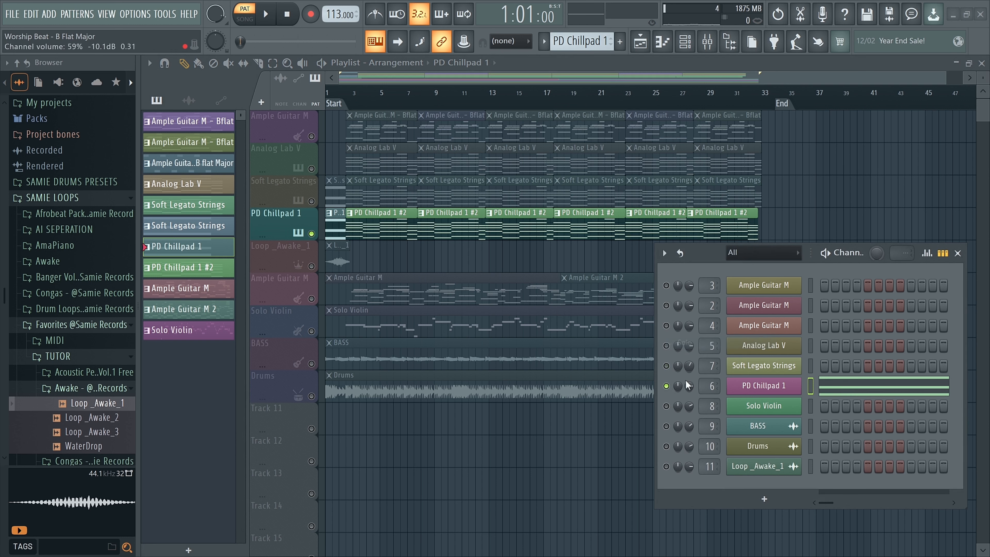
Open the short opening PD Chillpad 1 clip in the Piano roll, play its chord, and return to the Playlist
double_click(333, 223)
key("space")
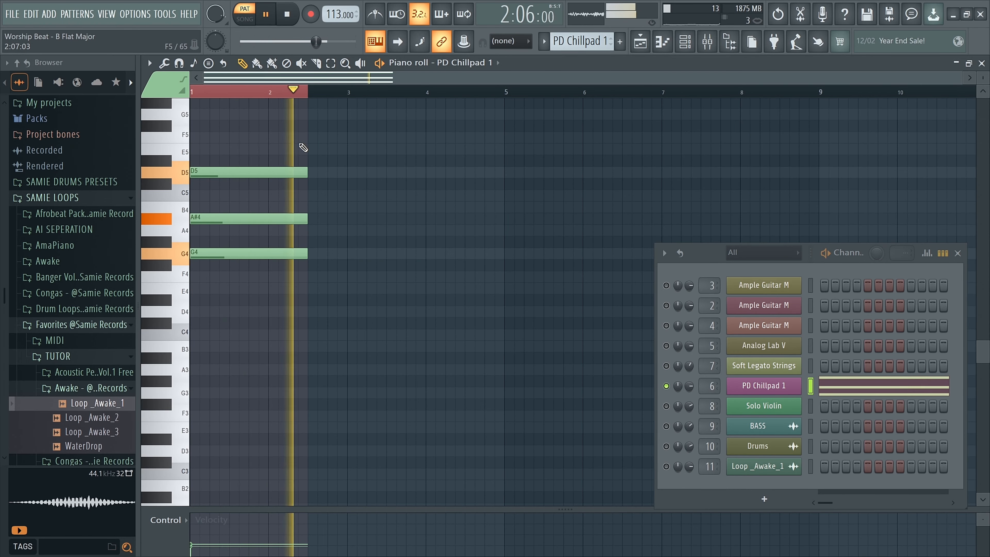
key("space")
key("F5")
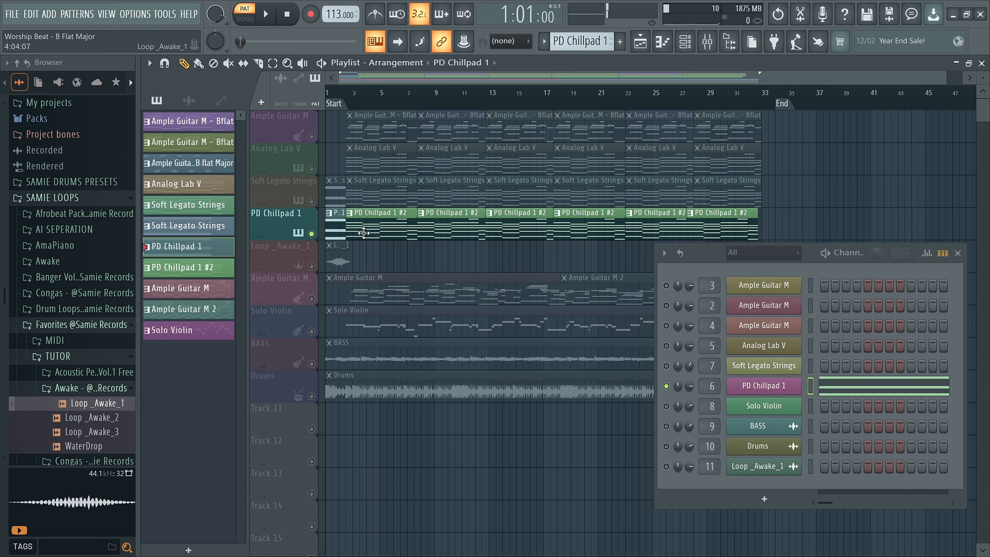
Enable the Soft Legato Strings playlist track together with PD Chillpad 1, keeping the PD Chillpad 1 pattern selected
left_click(331, 192)
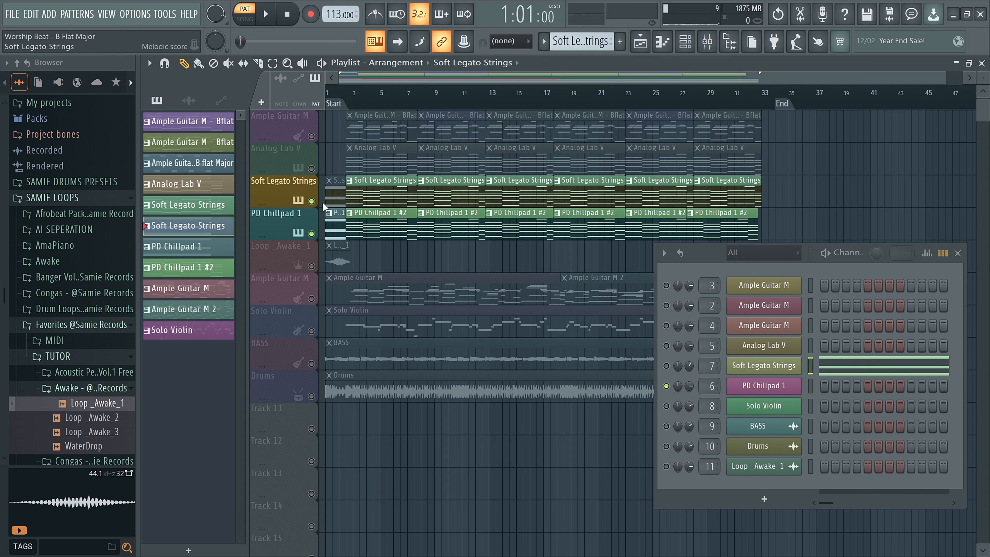
key("t")
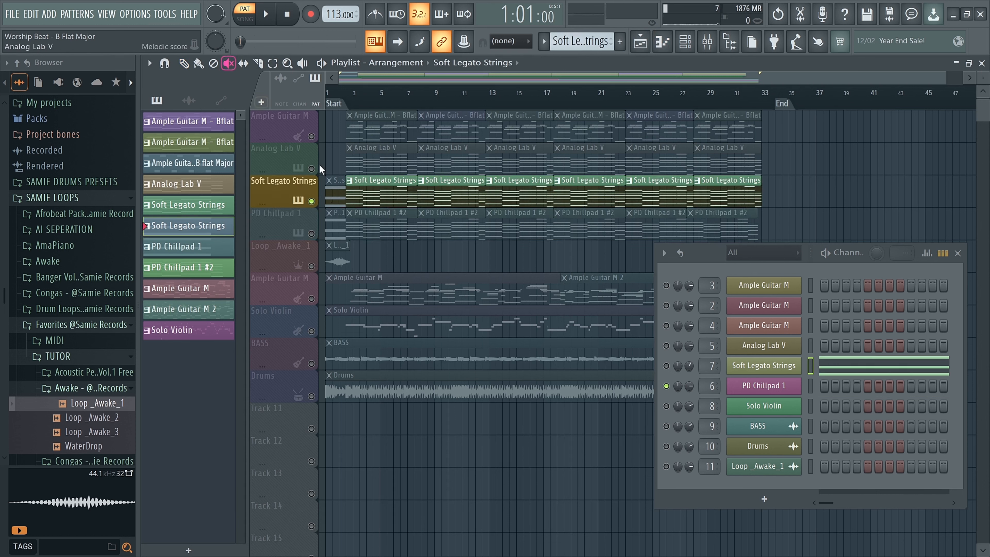
left_click(329, 191)
key("p")
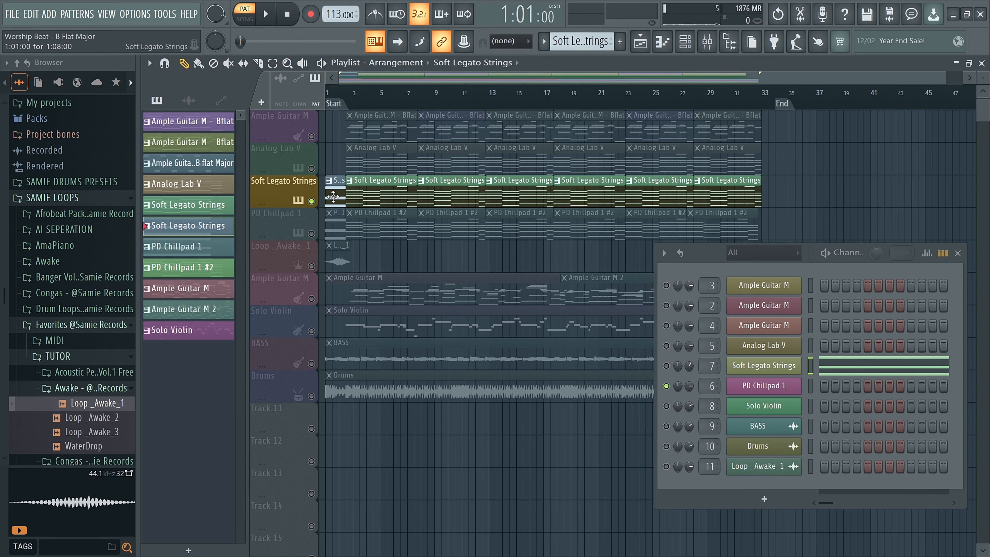
left_click(334, 232)
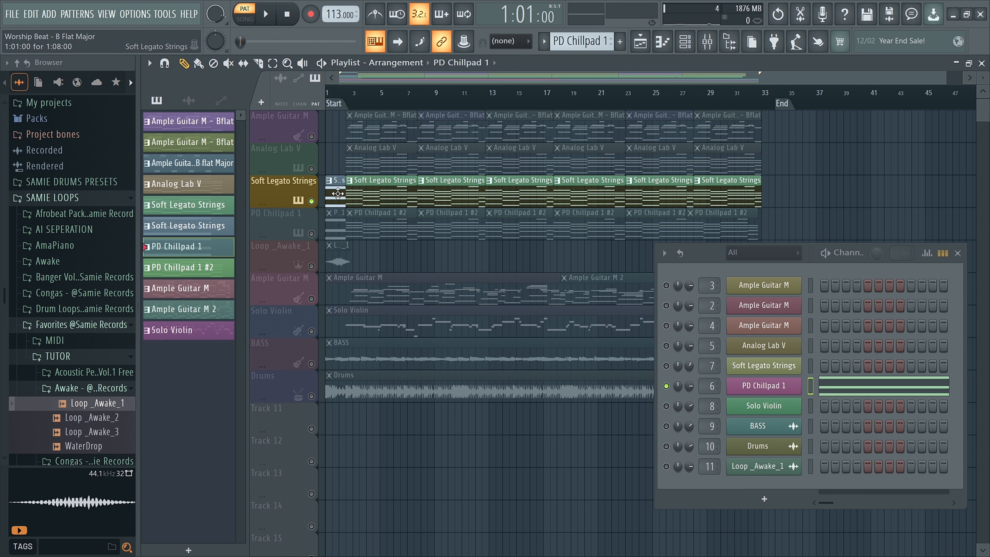
left_click(311, 234)
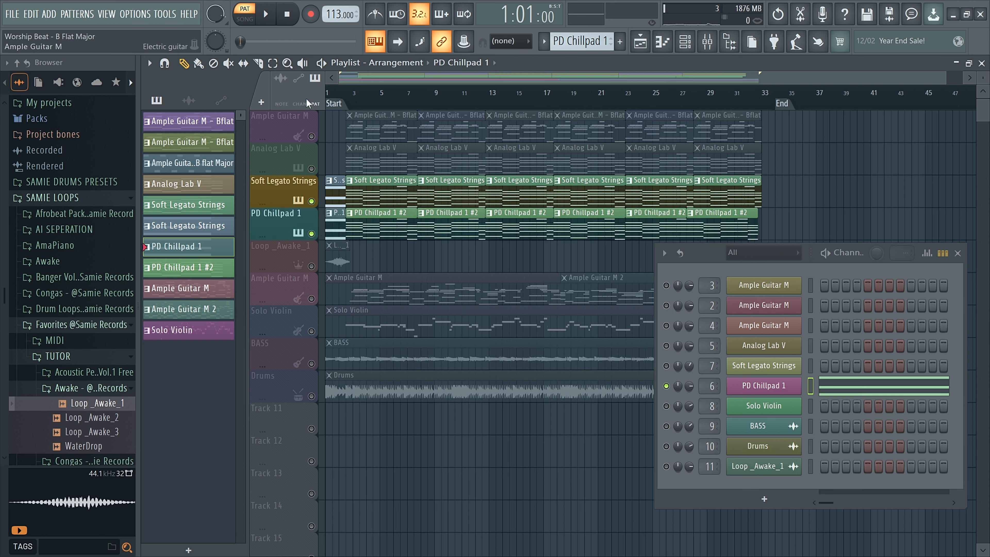
Switch playback to Song mode and audition the arrangement's opening with the short strings and pad clips
left_click(245, 19)
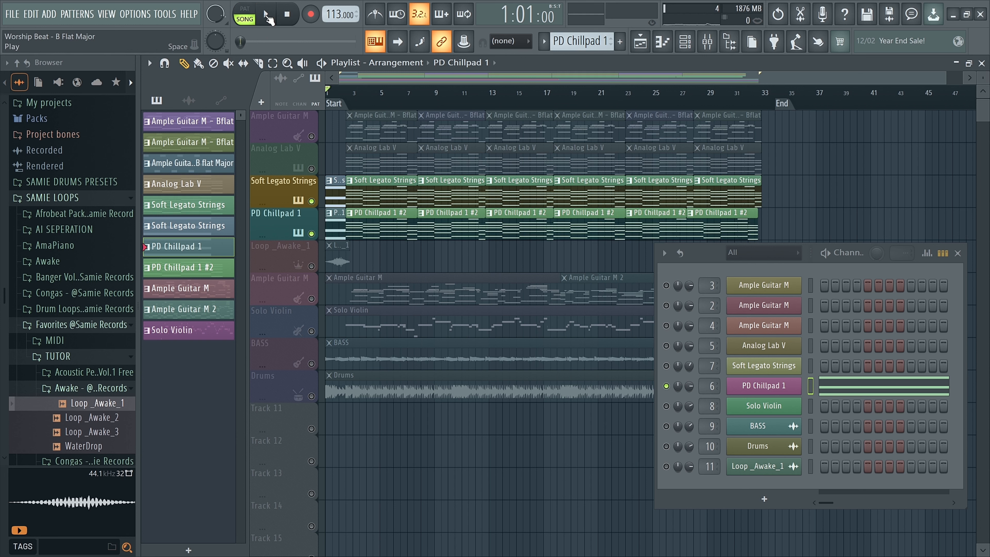
left_click(268, 14)
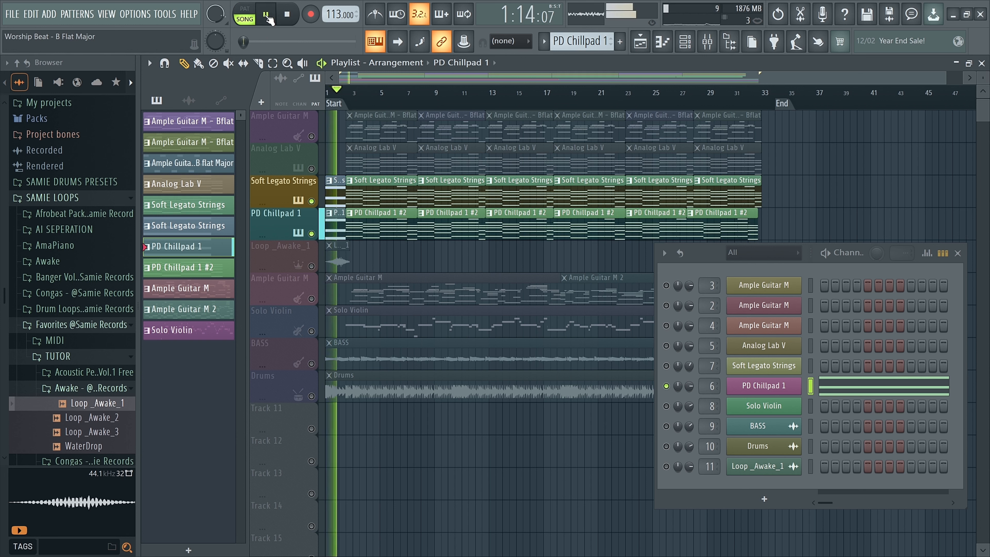
key("space")
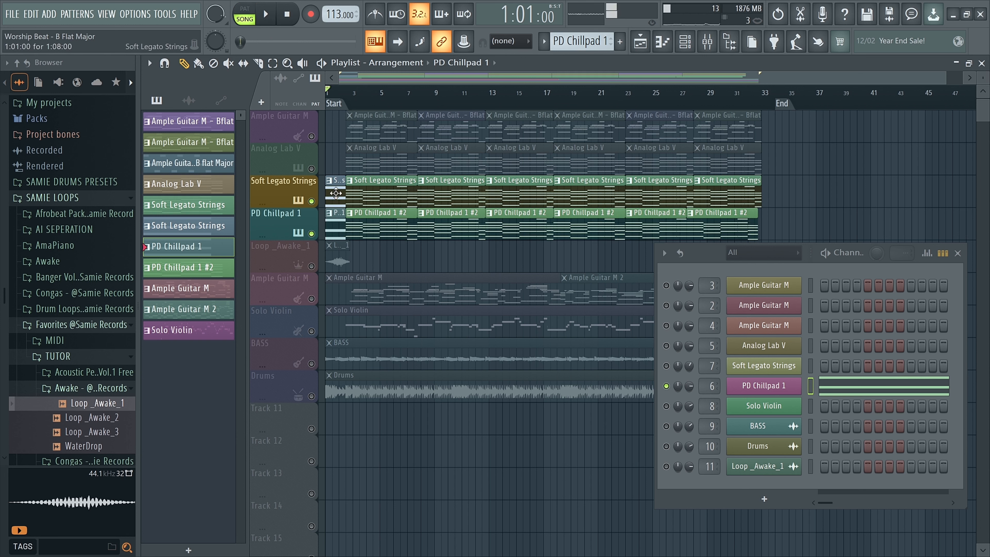
left_click(336, 193)
left_click(338, 228)
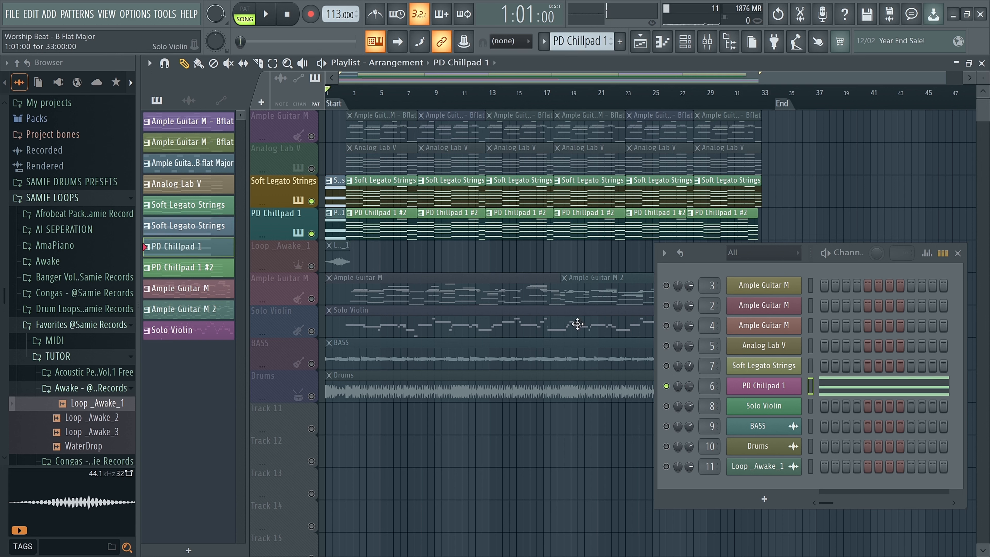
Unmute the Soft Legato Strings channel and play the song's opening with strings and pad together
left_click(666, 366)
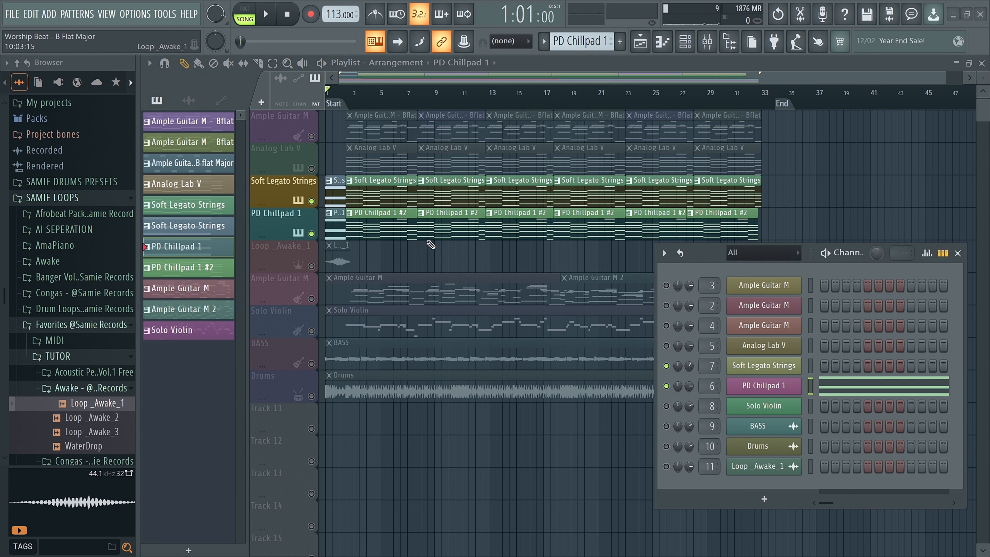
key("space")
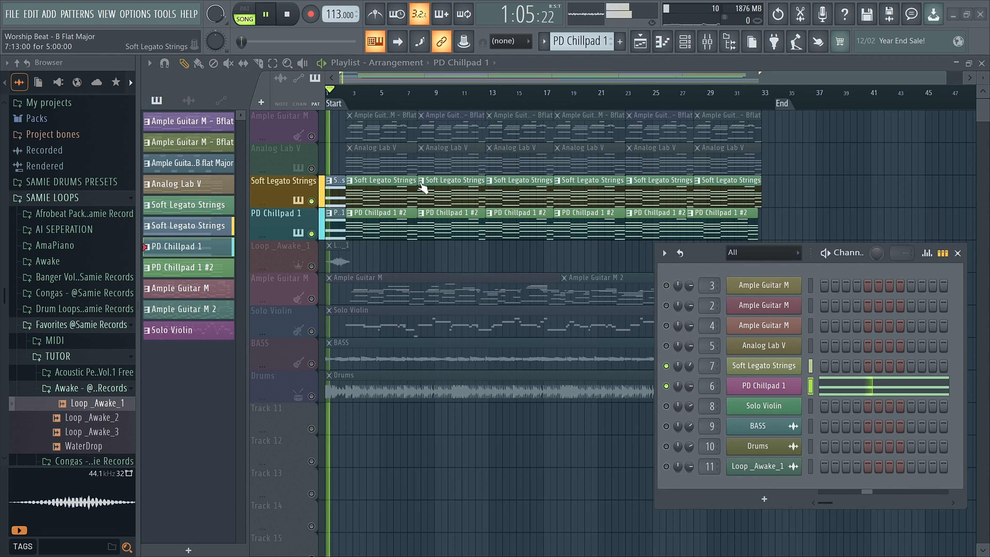
key("space")
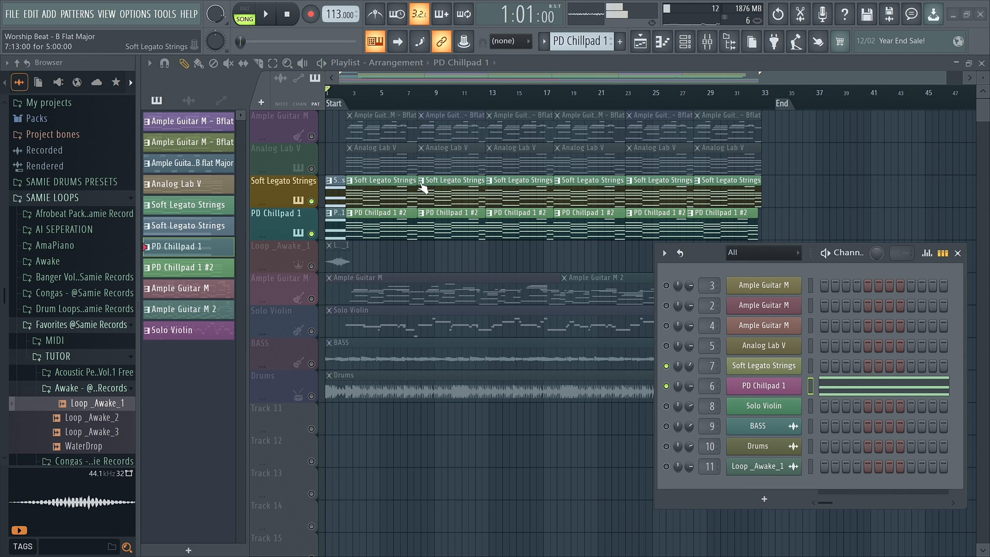
Mute the Soft Legato Strings playlist track and play the PD Chillpad 1 opening alone
left_click(312, 201)
key("space")
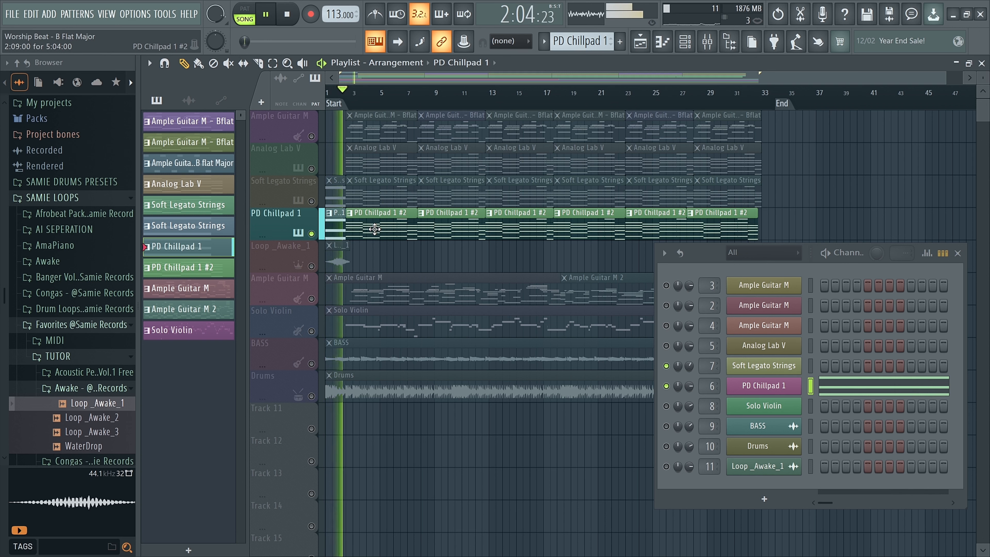
key("space")
Add a timeline marker named Intro where the first PD Chillpad 1 #2 clip begins
scroll(391, 78, "up", 5)
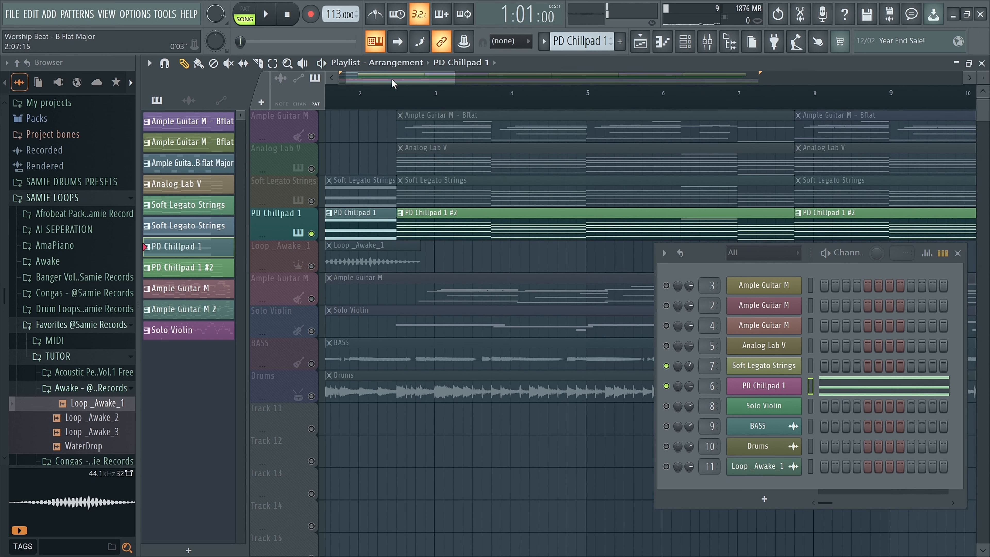
scroll(391, 78, "up", 5)
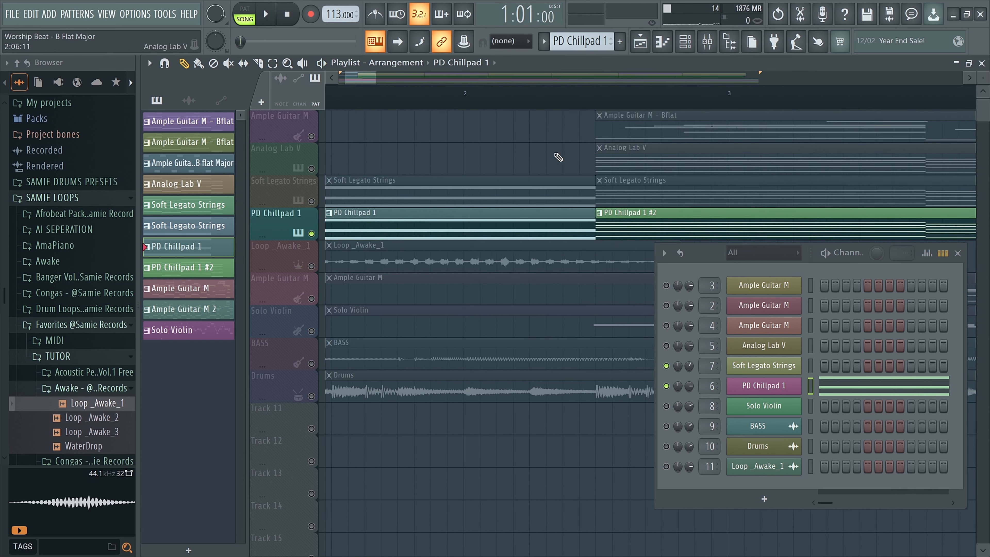
left_click(600, 107)
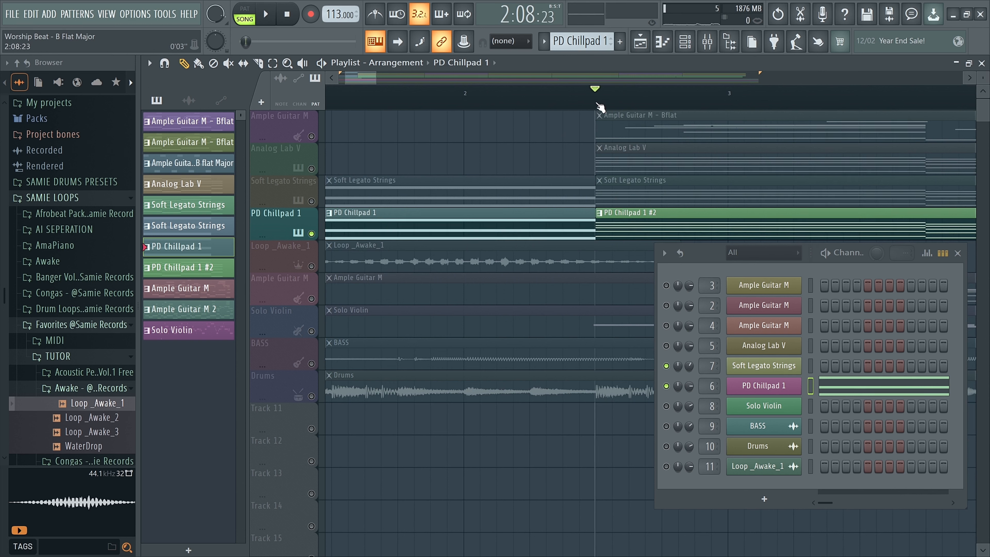
key("alt+t")
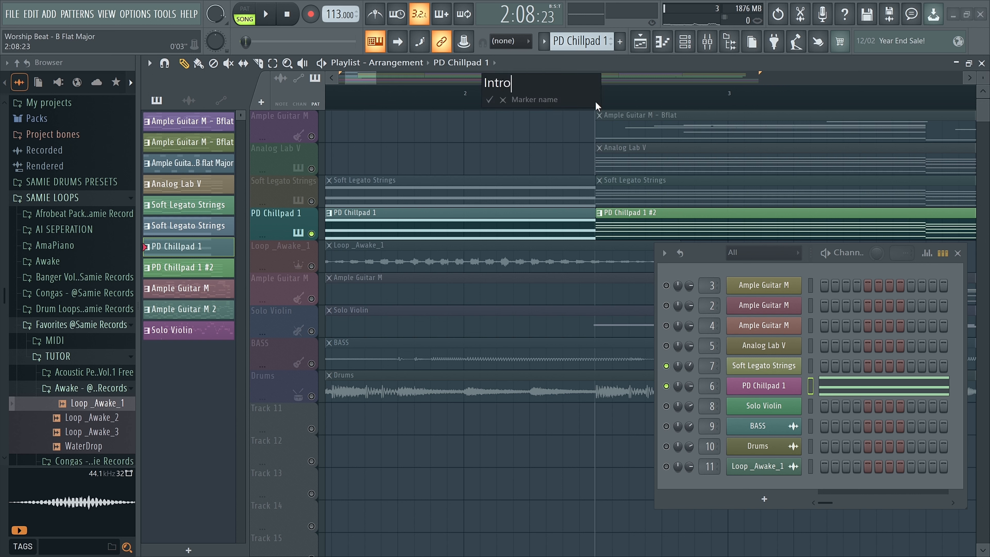
key("Return")
Return the playhead to the song start and play the PD Chillpad 1 clip before the Intro marker
scroll(596, 167, "down", 5)
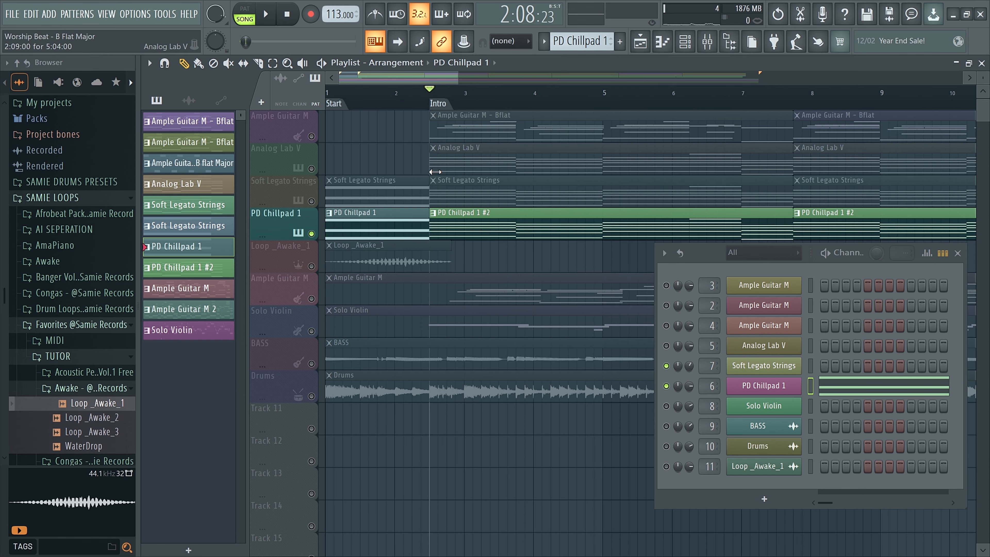
scroll(434, 171, "down", 4)
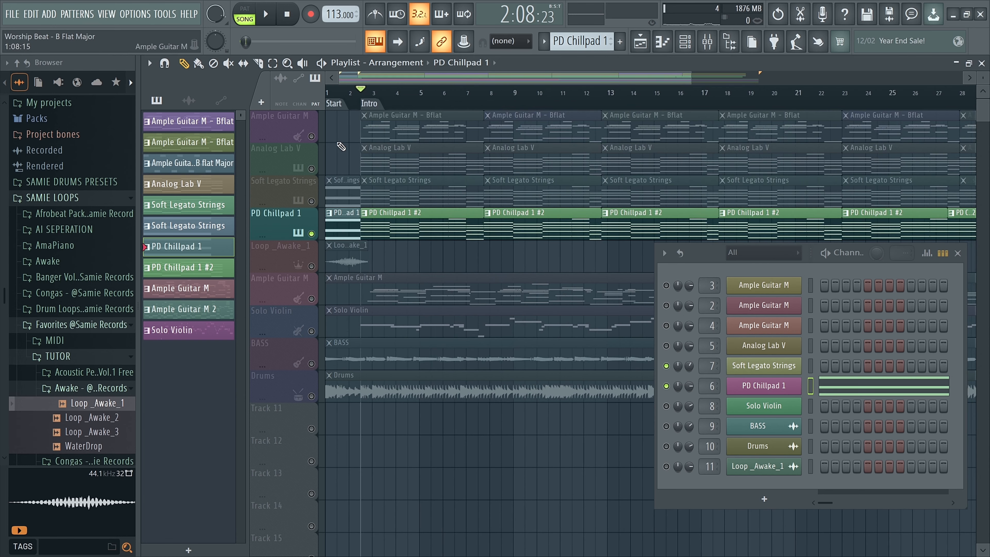
scroll(382, 78, "up", 4)
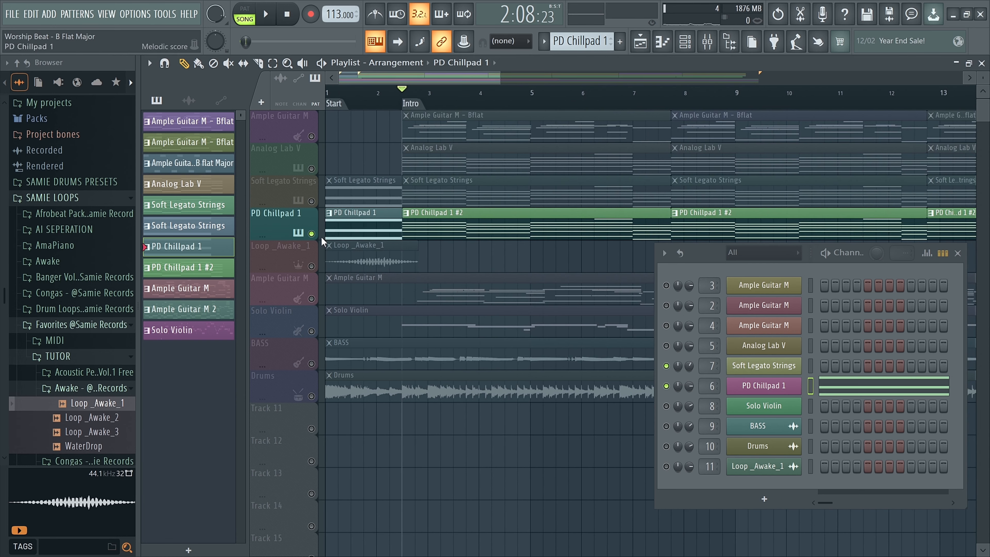
left_click_drag(363, 96, 325, 95)
key("space")
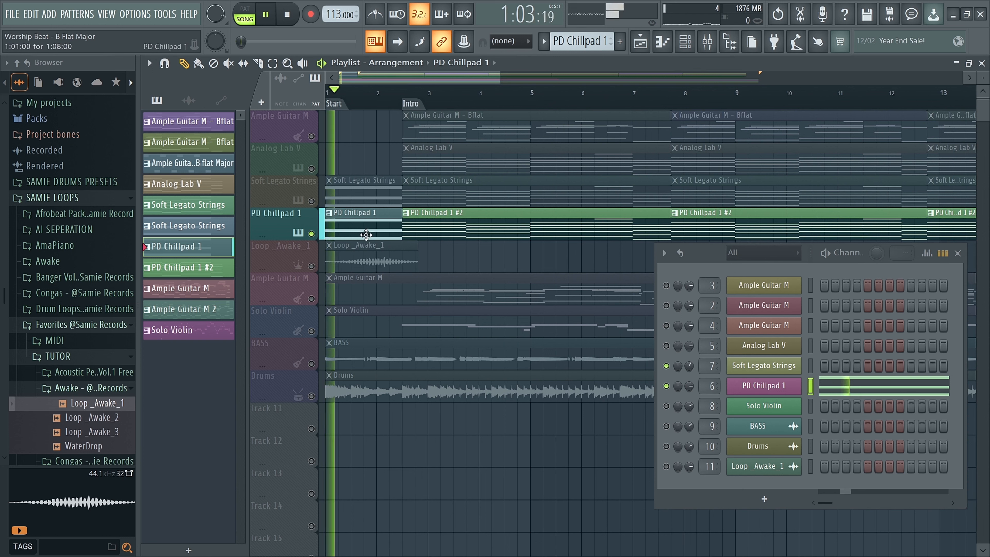
key("space")
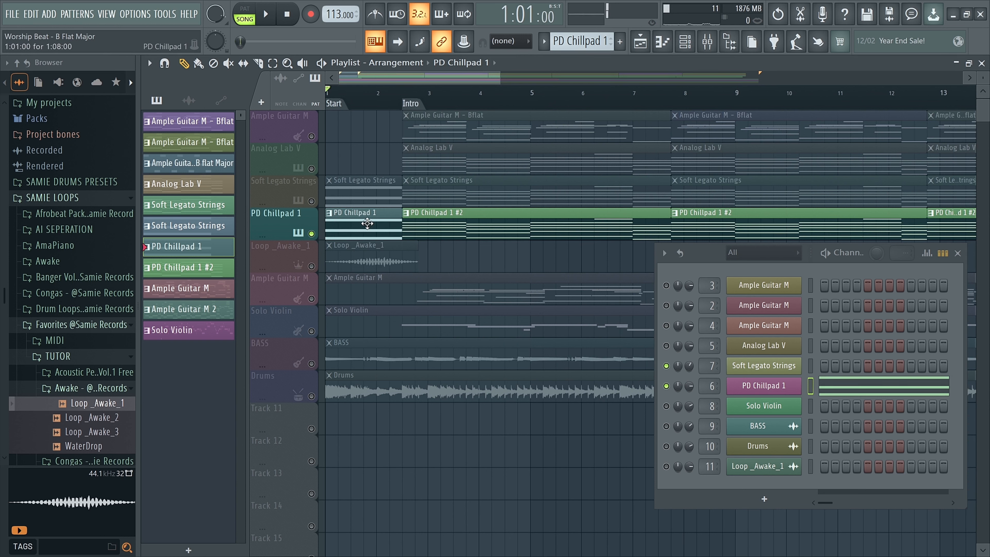
Open the PD Chillpad 1 channel's Nexus window, view its preset under Single Layer Pads, and close the plugin
left_click(773, 392)
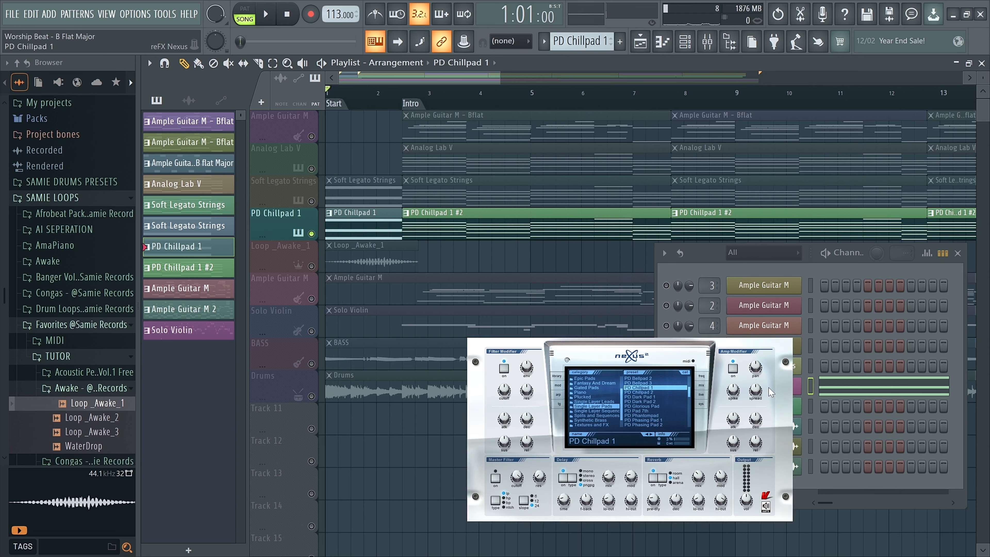
left_click_drag(631, 338, 615, 211)
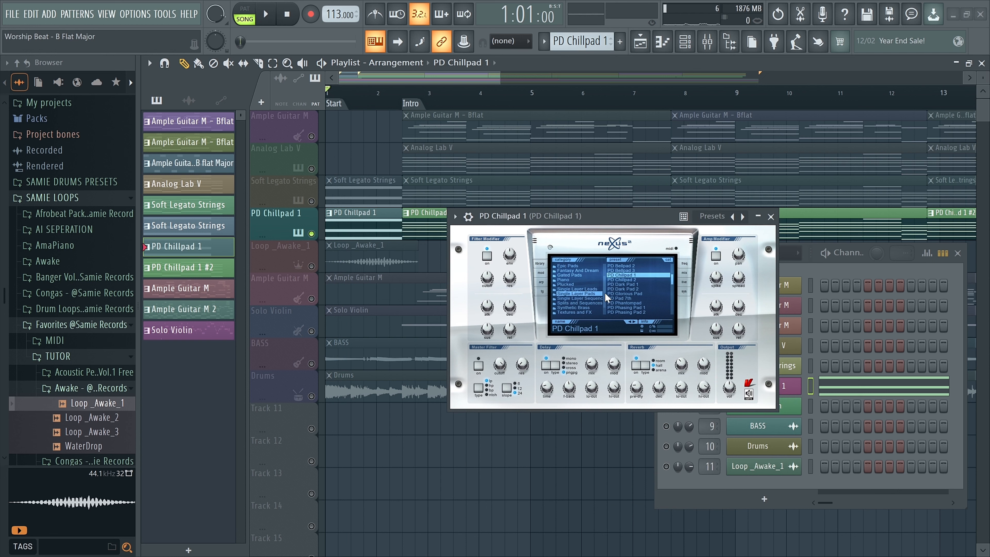
left_click_drag(580, 217, 500, 262)
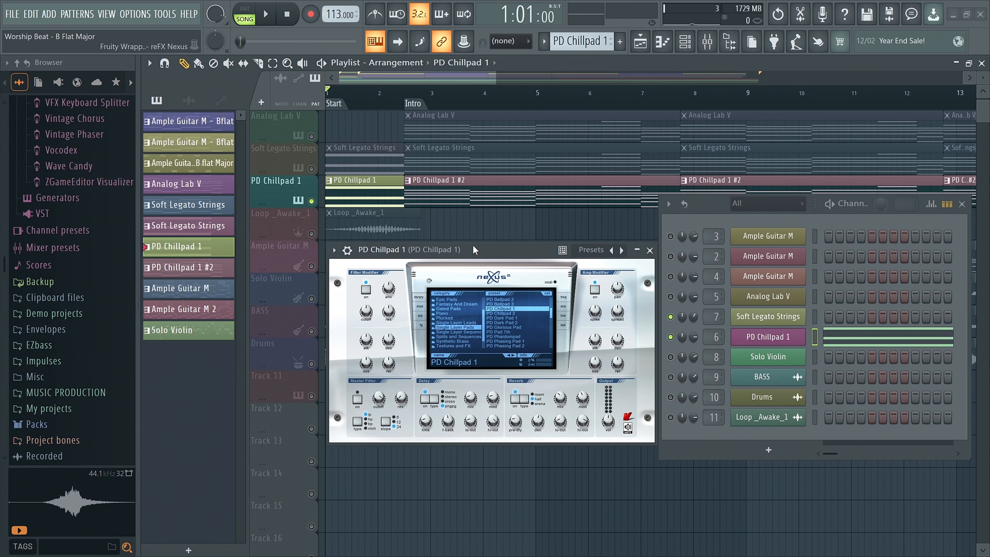
left_click(650, 250)
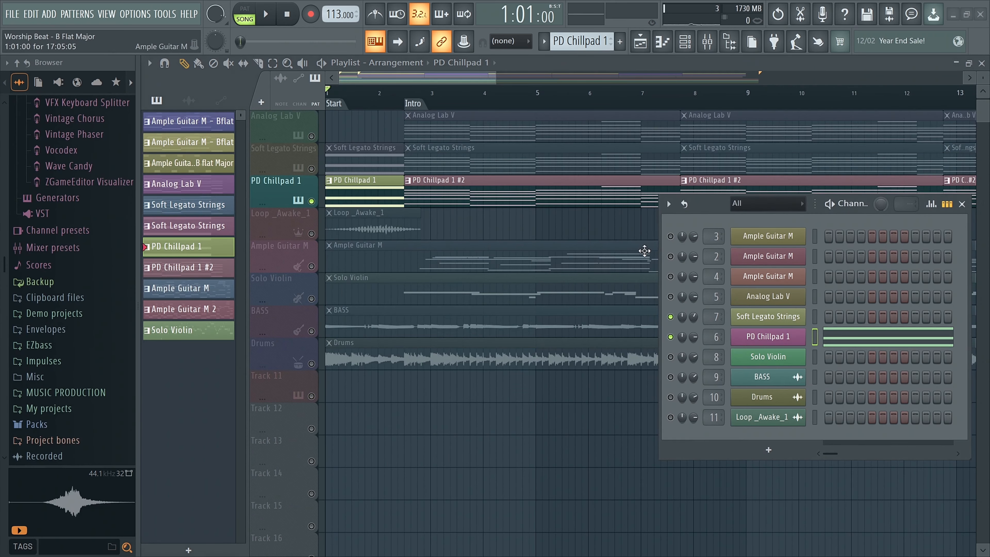
Open the Soft Legato Strings channel's Xpand!2 window, look through its 014 Strings presets, and dismiss the list without changing the sound
left_click(444, 158)
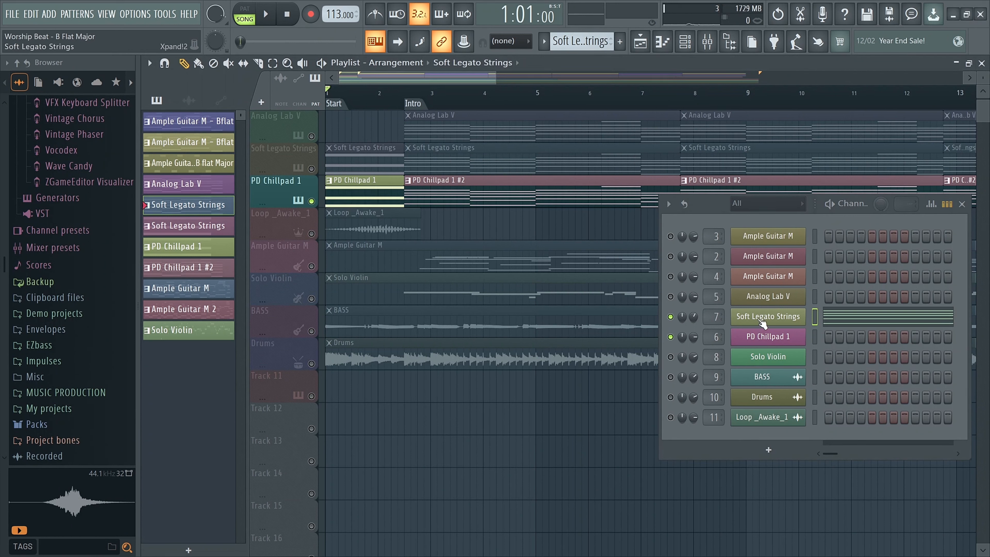
left_click(762, 317)
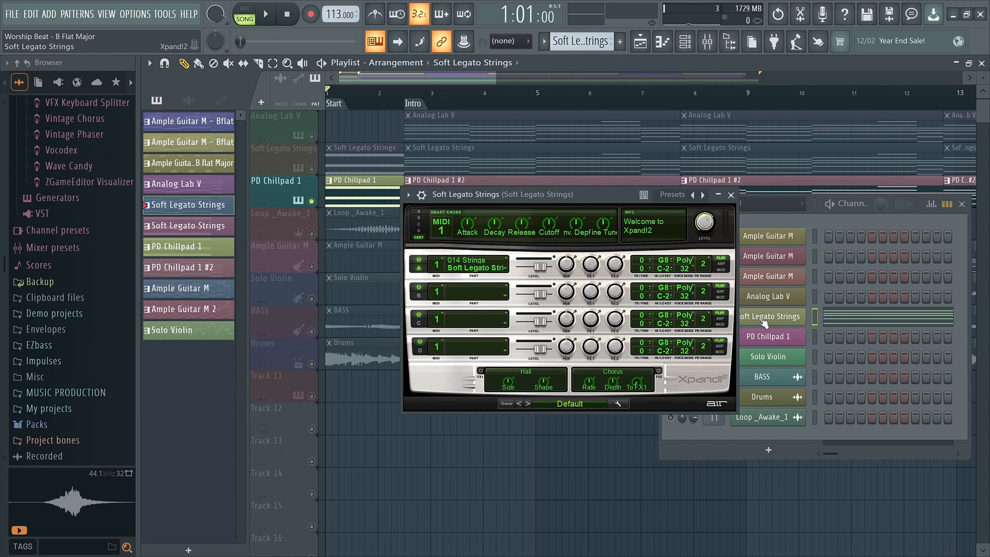
left_click_drag(542, 197, 540, 219)
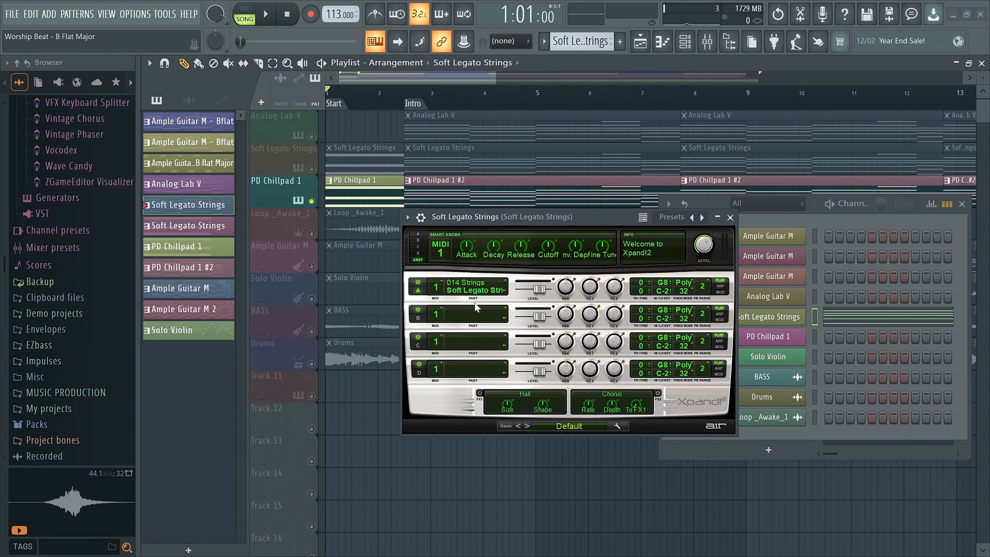
left_click(472, 289)
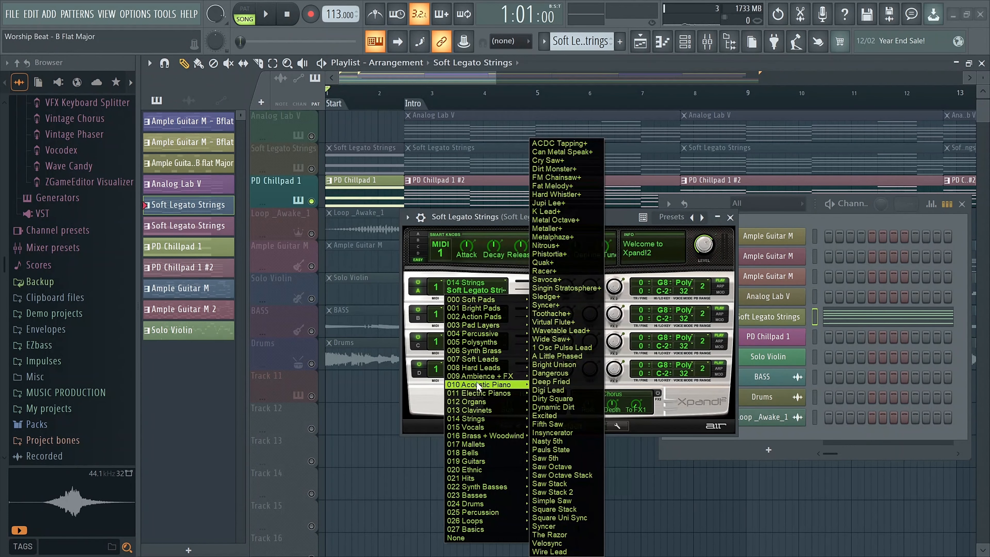
mouse_move(477, 385)
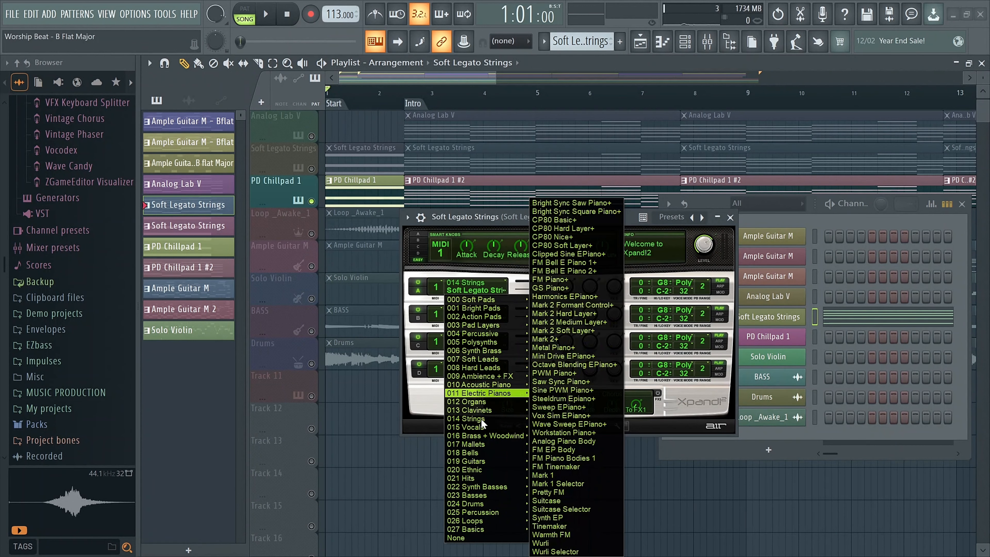
mouse_move(477, 419)
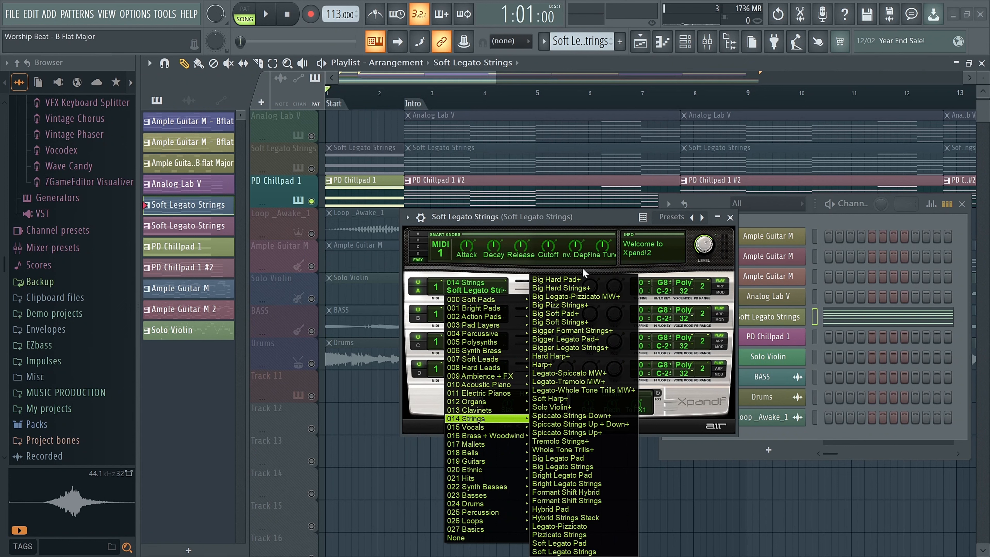
left_click(438, 216)
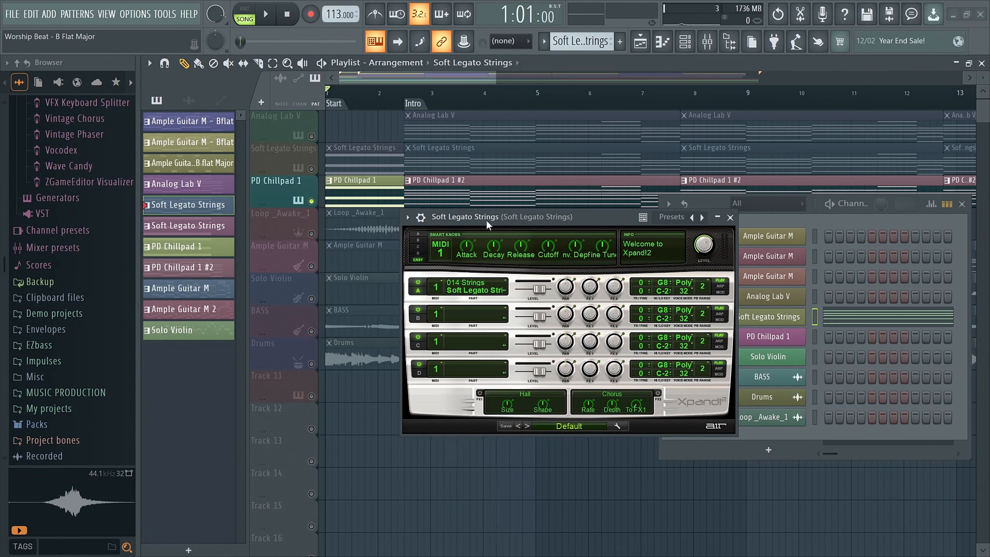
Close the Soft Legato Strings plugin window and play the PD Chillpad 1 clip from the song start
left_click(730, 217)
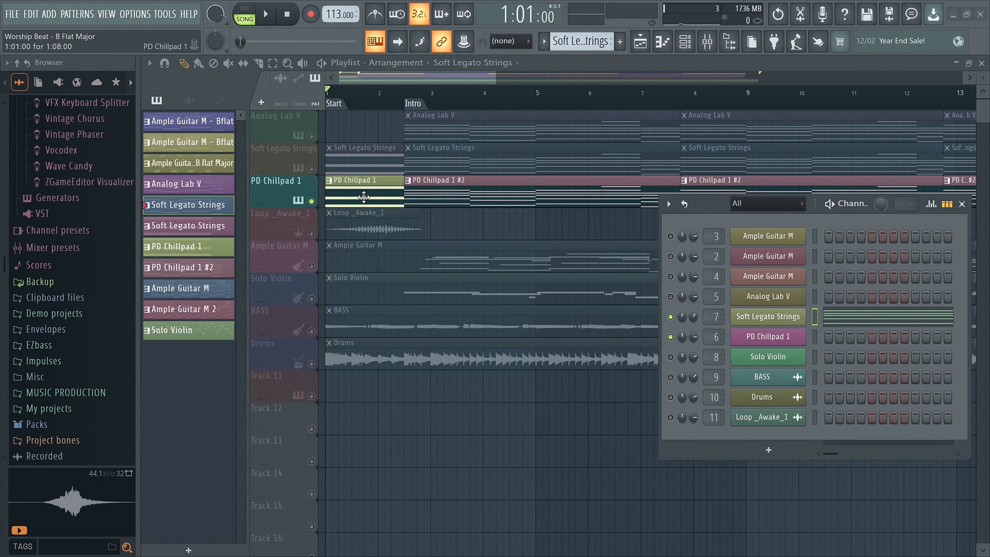
left_click(364, 197)
left_click(267, 15)
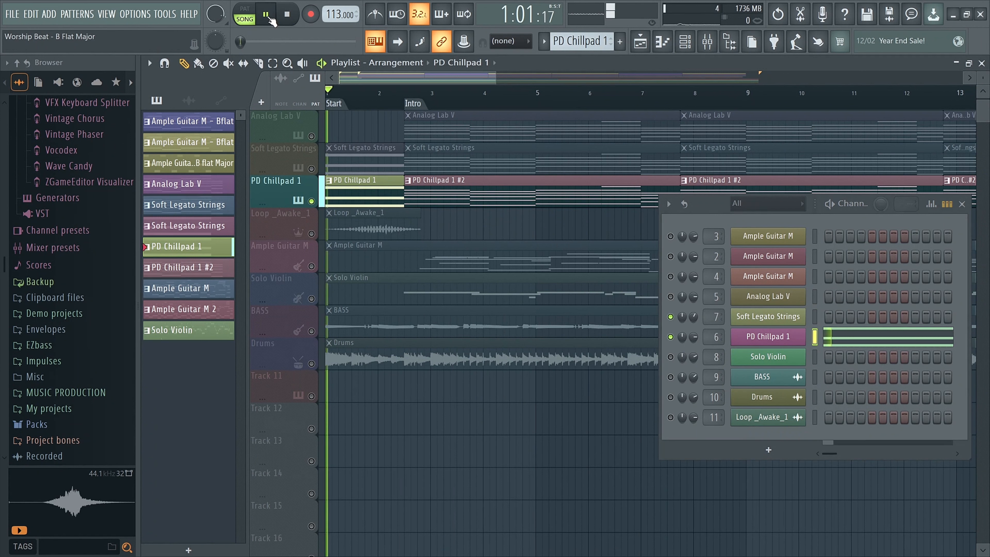
left_click(269, 17)
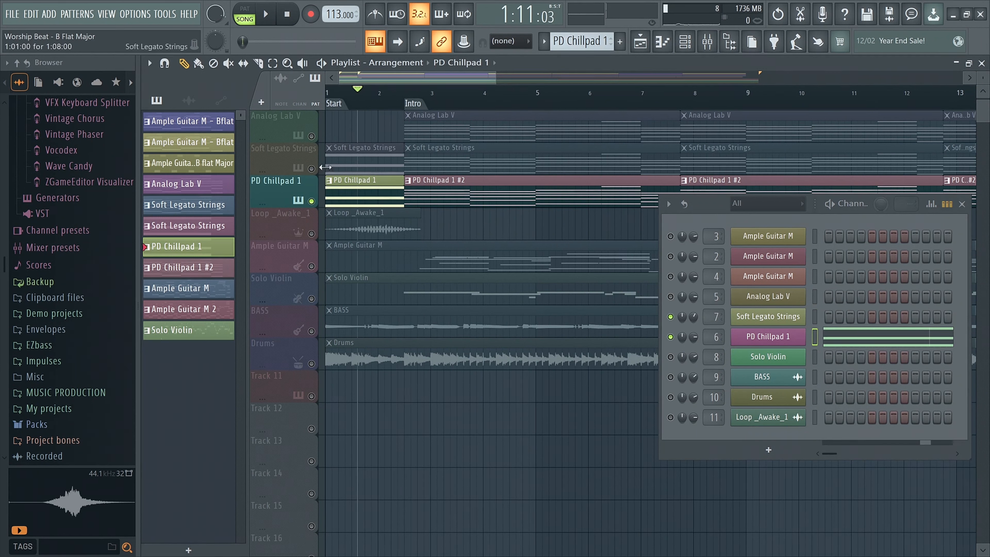
Unmute the Soft Legato Strings track and copy the notes of the PD Chillpad 1 channel from the PD Chillpad 1 pattern
left_click(312, 169)
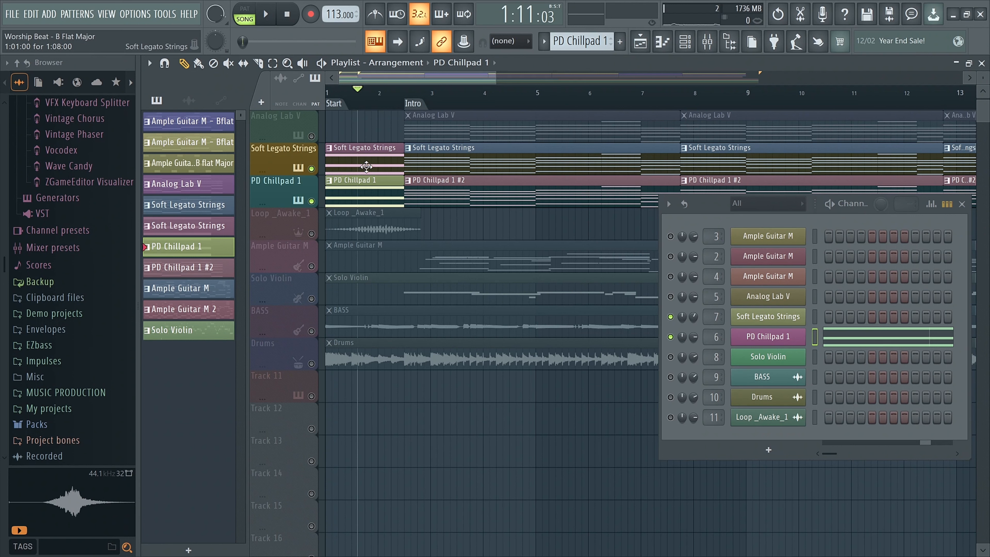
left_click_drag(699, 213, 599, 207)
left_click(369, 194)
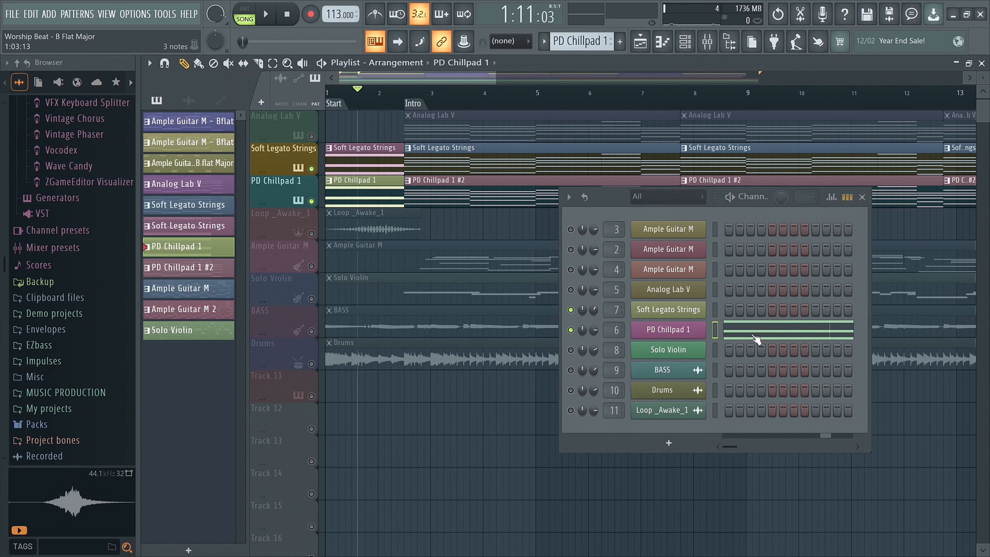
right_click(665, 329)
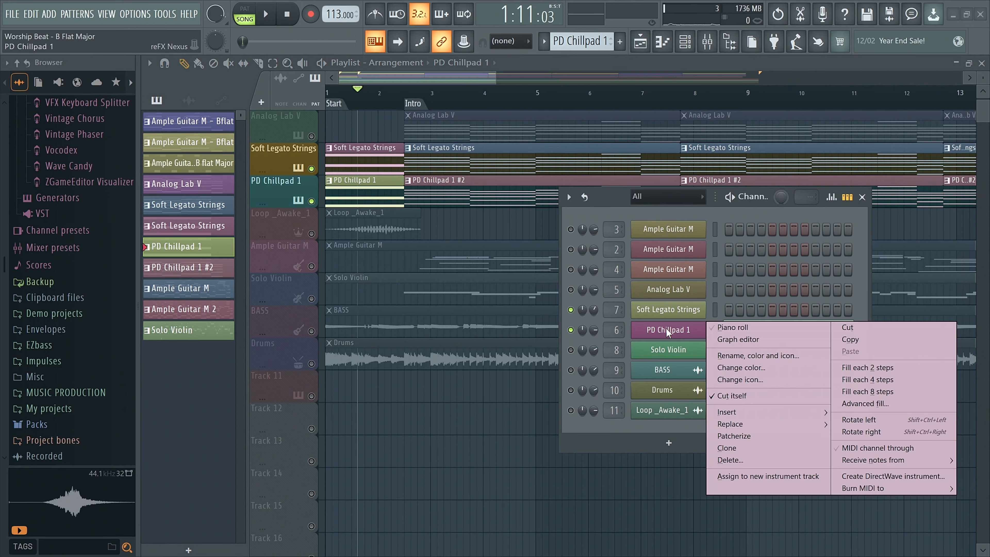
left_click(860, 339)
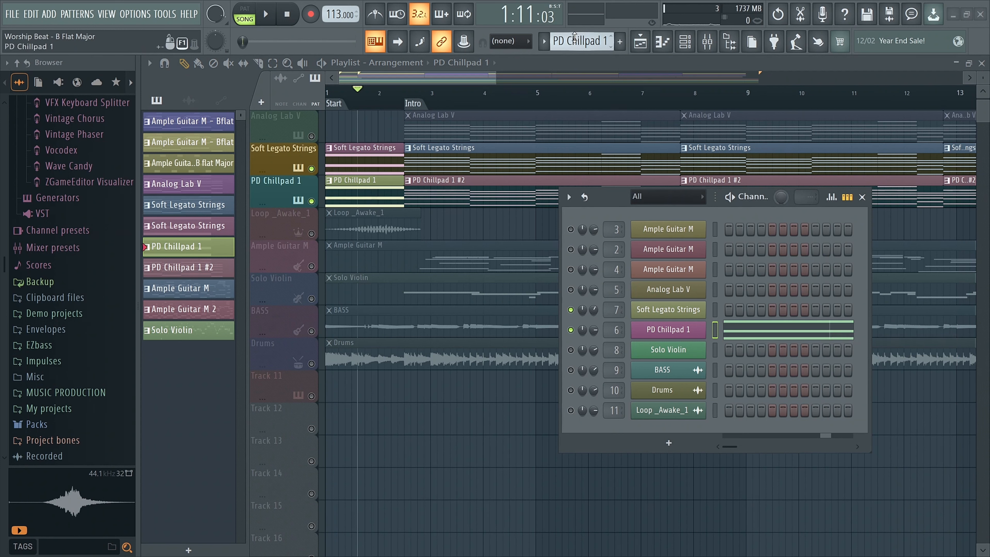
Switch to the empty Pattern 12 and place it at the start of Track 12 in the Playlist
scroll(575, 39, "down", 1)
scroll(575, 38, "down", 4)
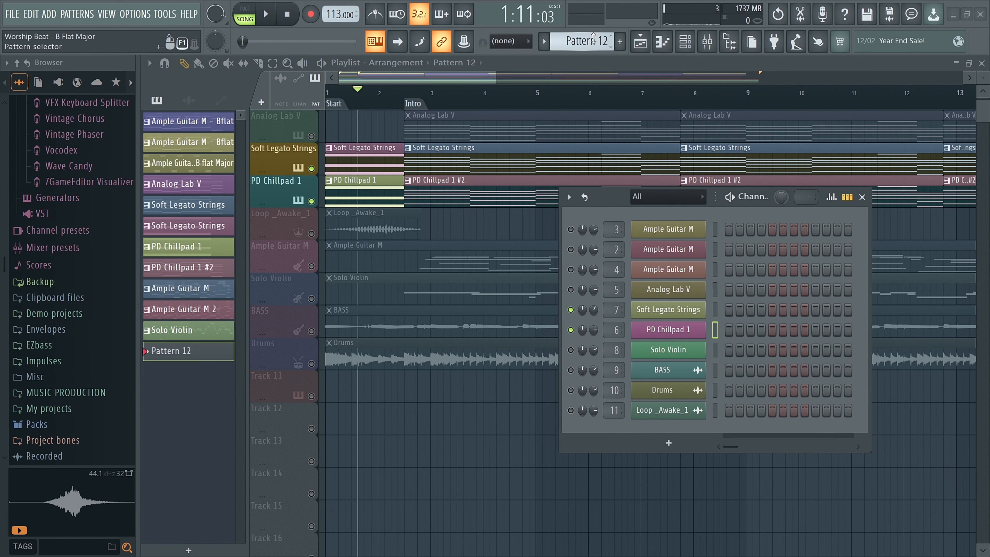
scroll(598, 41, "up", 1)
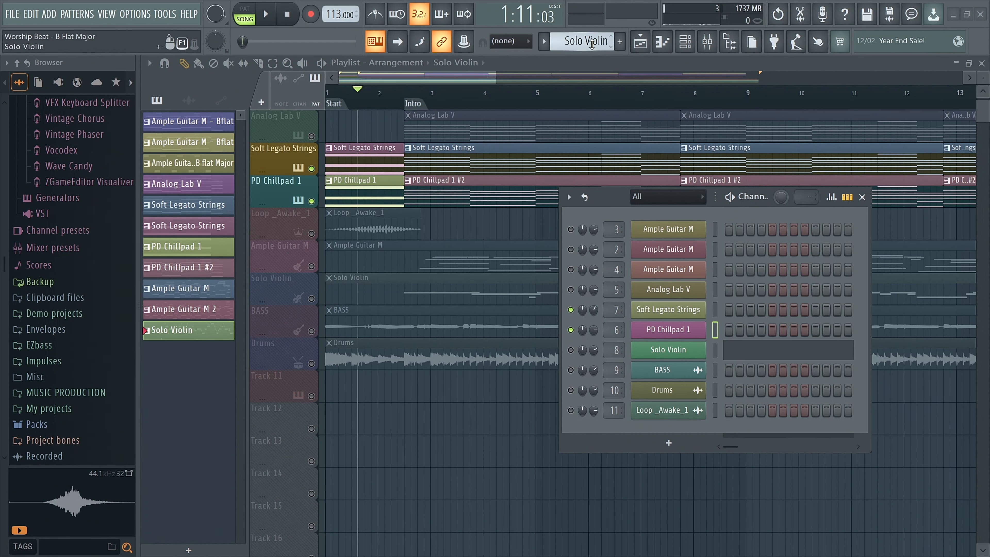
scroll(591, 45, "up", 1)
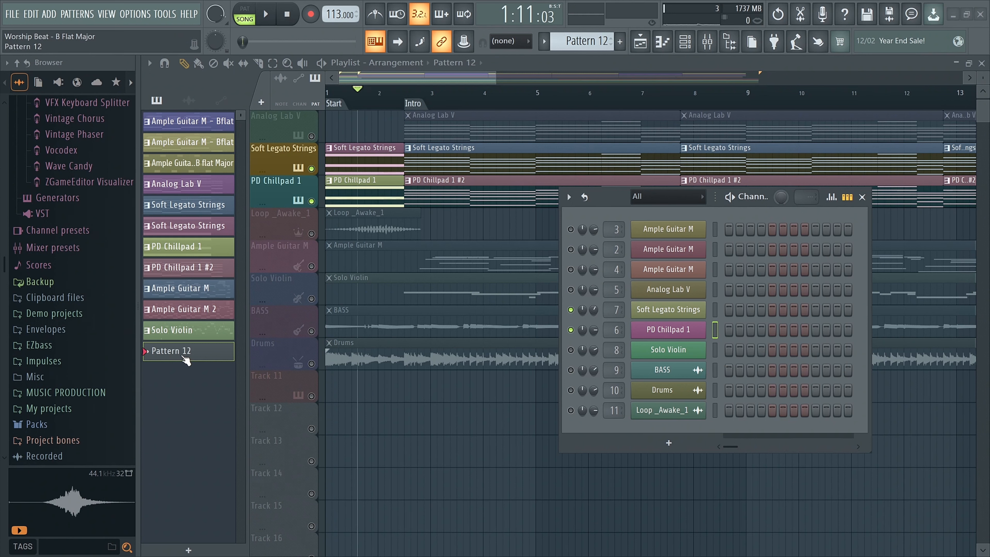
left_click_drag(186, 359, 336, 422)
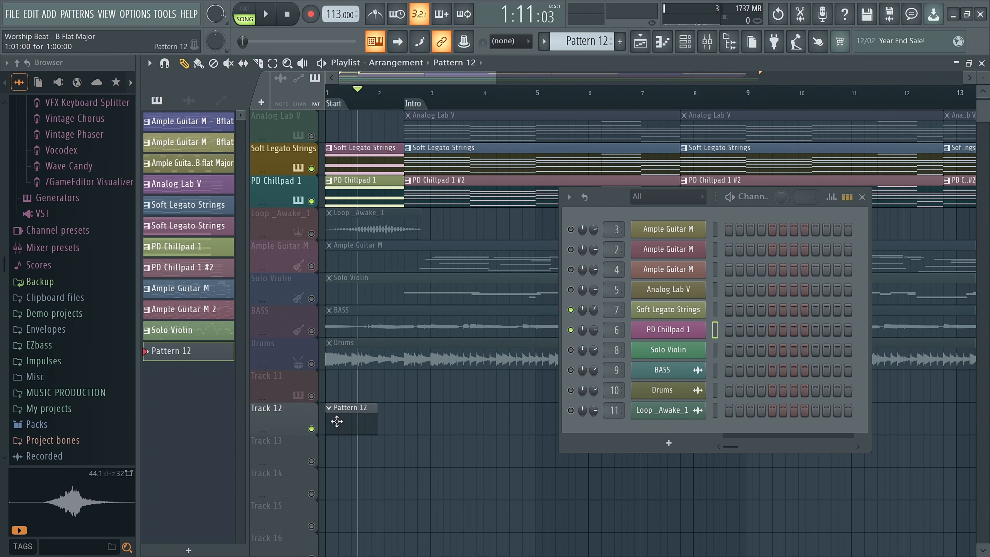
Copy the PD Chillpad 1 channel's notes from the PD Chillpad 1 pattern and paste them into the same channel in Pattern 12
left_click(367, 186)
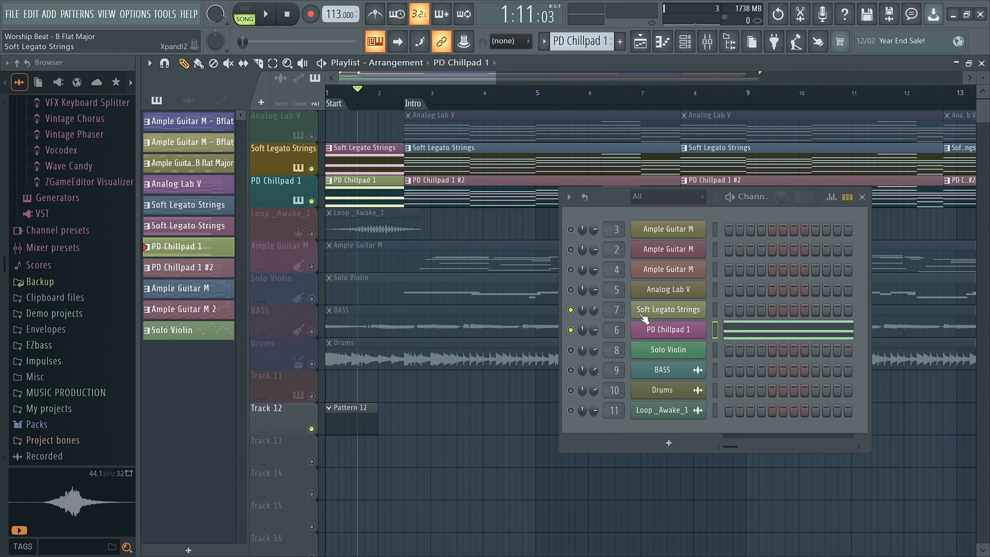
right_click(680, 329)
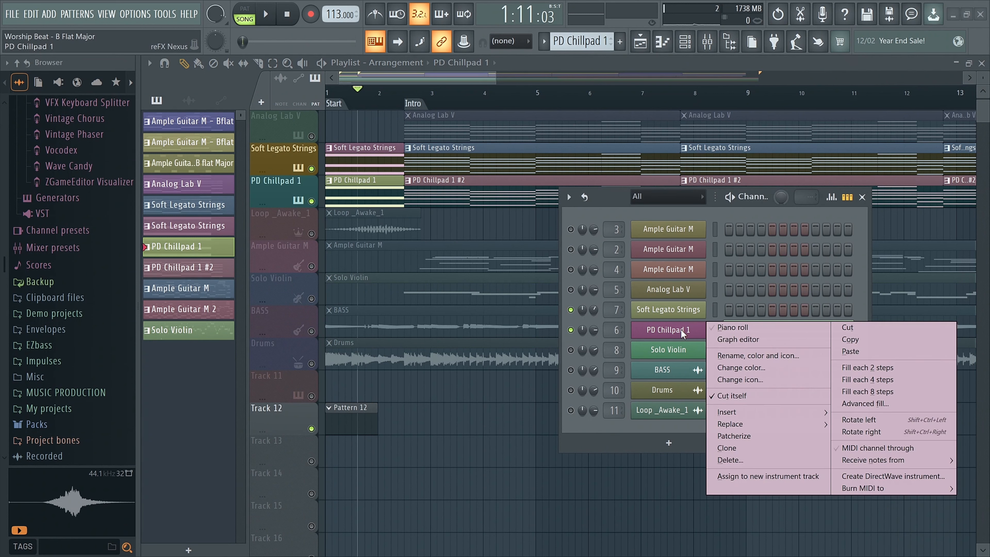
left_click(851, 339)
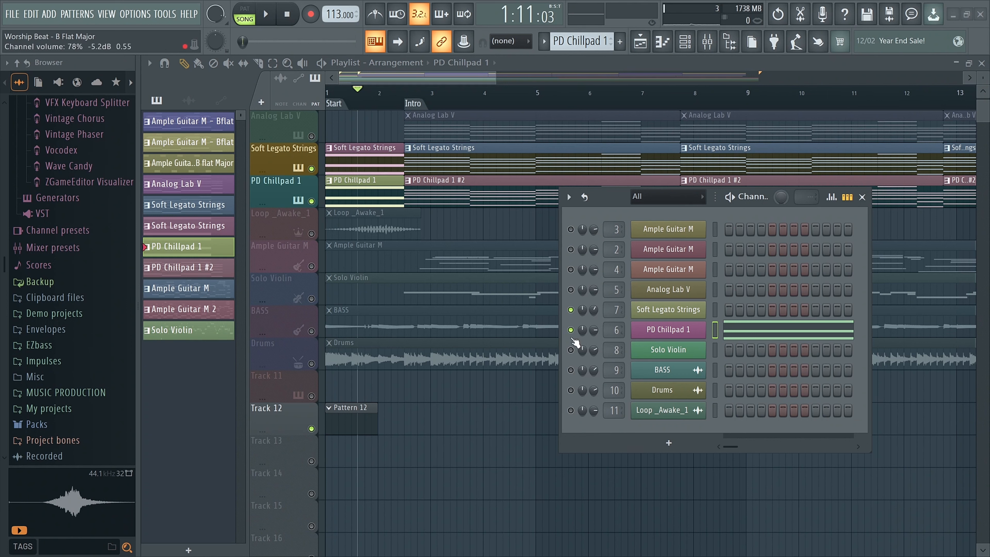
left_click(347, 415)
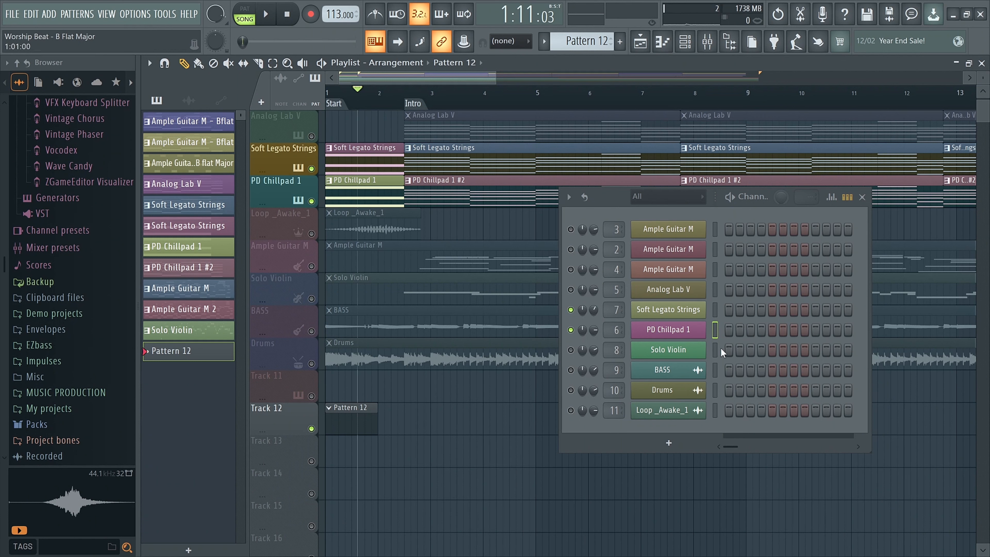
right_click(682, 332)
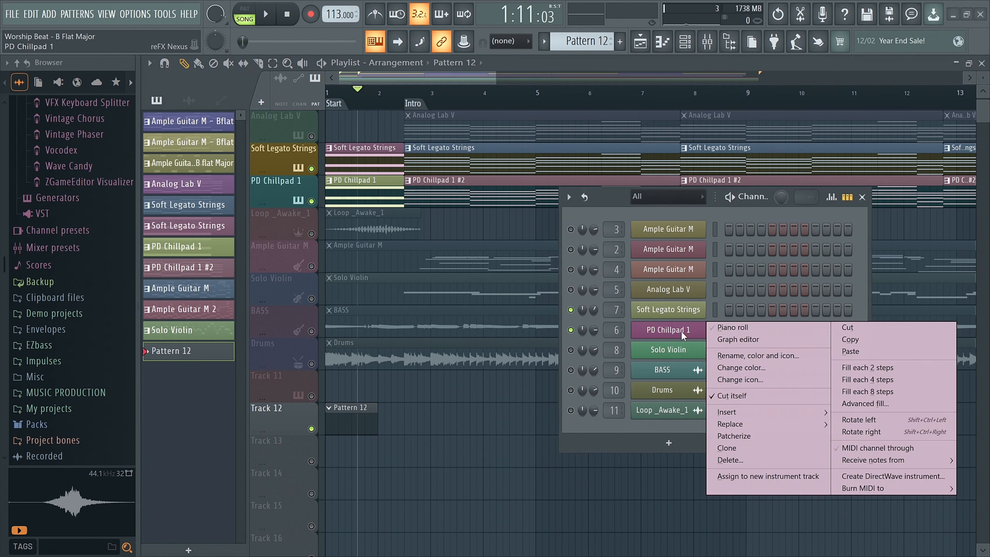
left_click(857, 353)
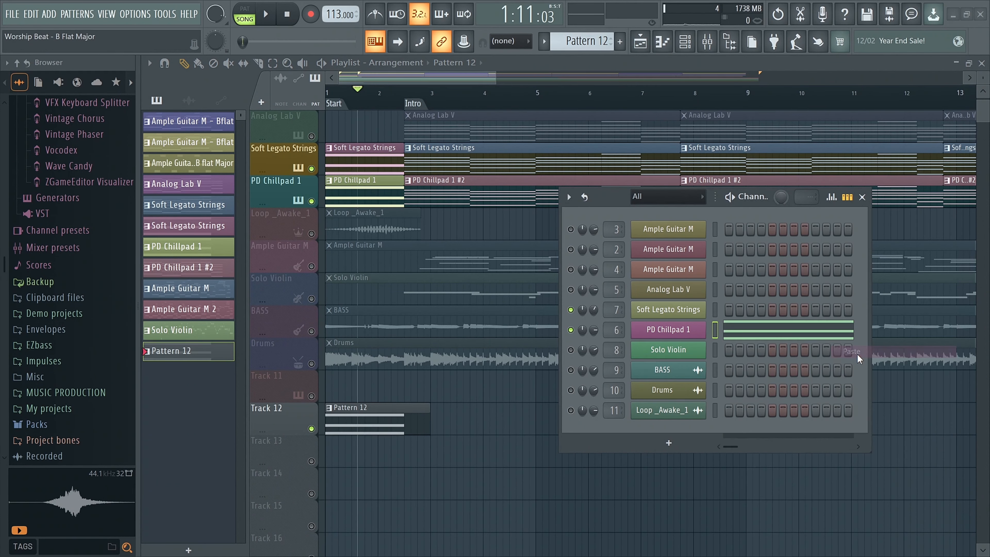
Solo Track 12 and play the Pattern 12 clip from the song start
right_click(311, 428)
left_click_drag(356, 91, 316, 96)
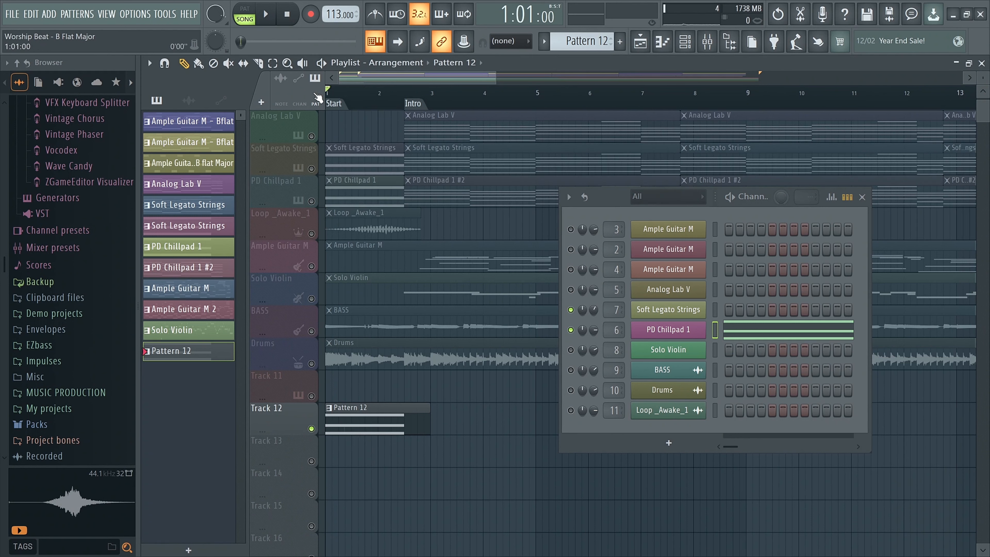
key("space")
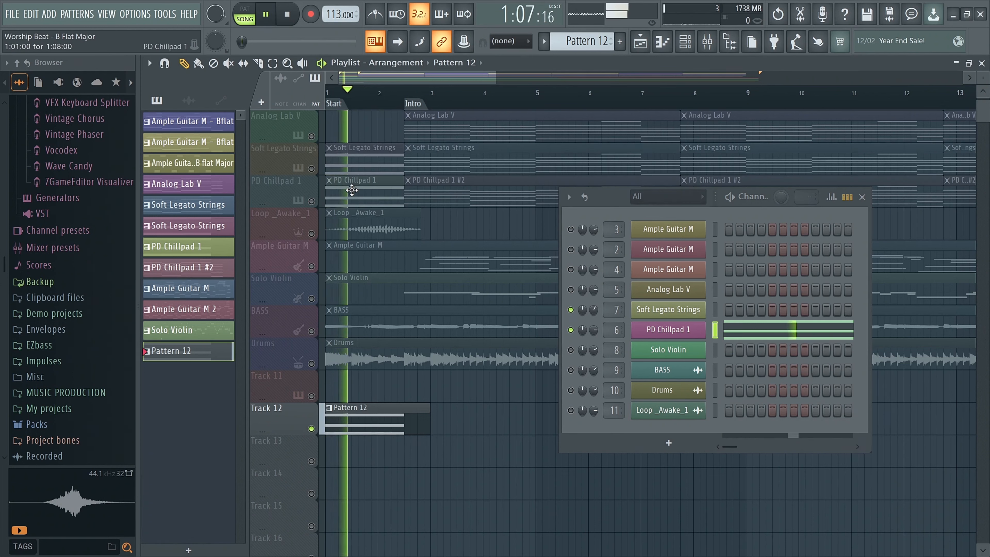
key("space")
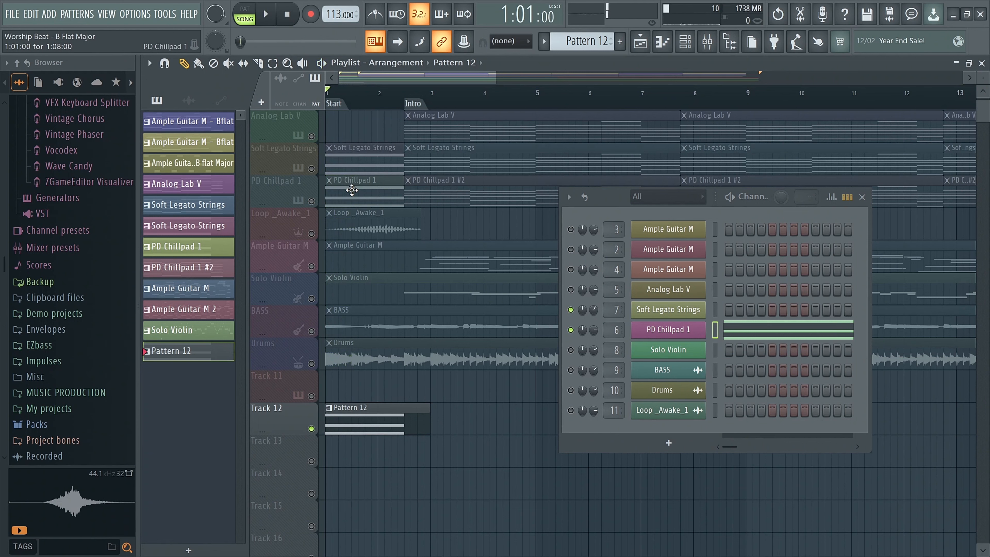
Delete Pattern 12 from the project
right_click(174, 356)
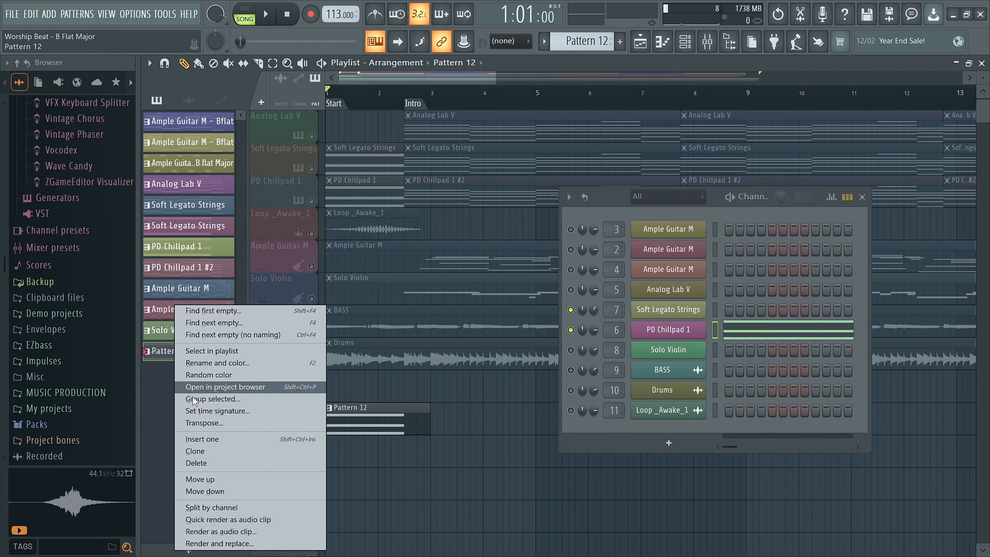
left_click(196, 463)
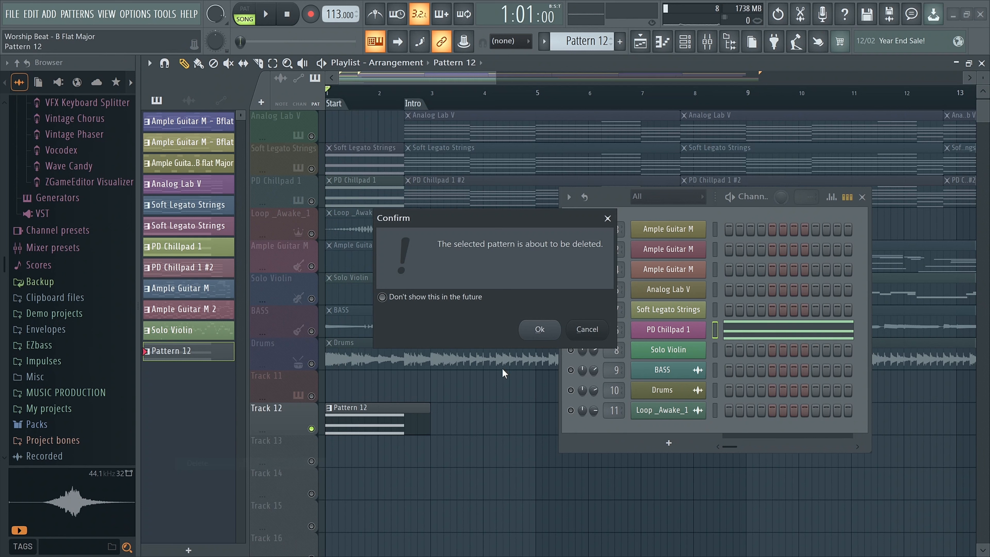
left_click(540, 330)
Unmute the Soft Legato Strings and PD Chillpad 1 tracks, and select their clips before and after the Intro marker to compare the notes
left_click(322, 168)
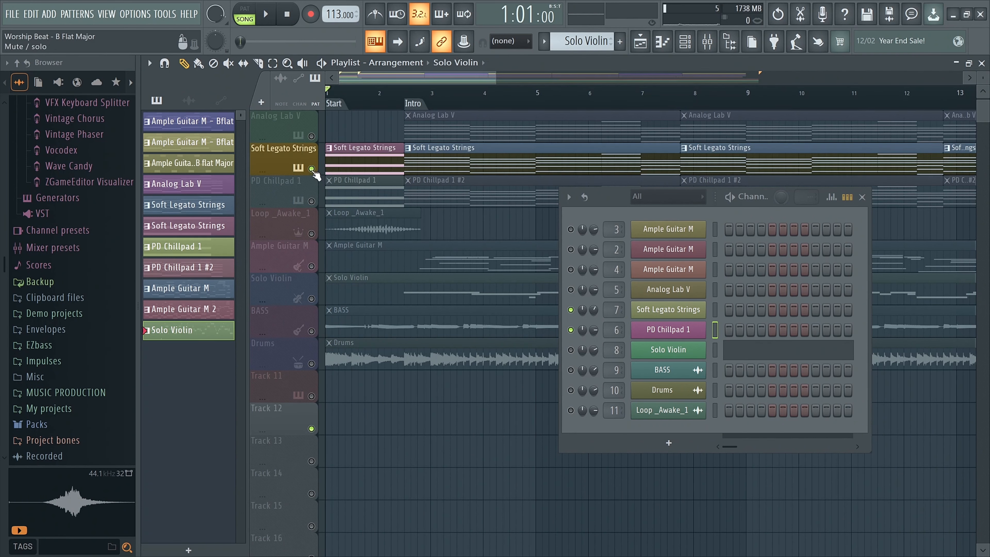
left_click(322, 202)
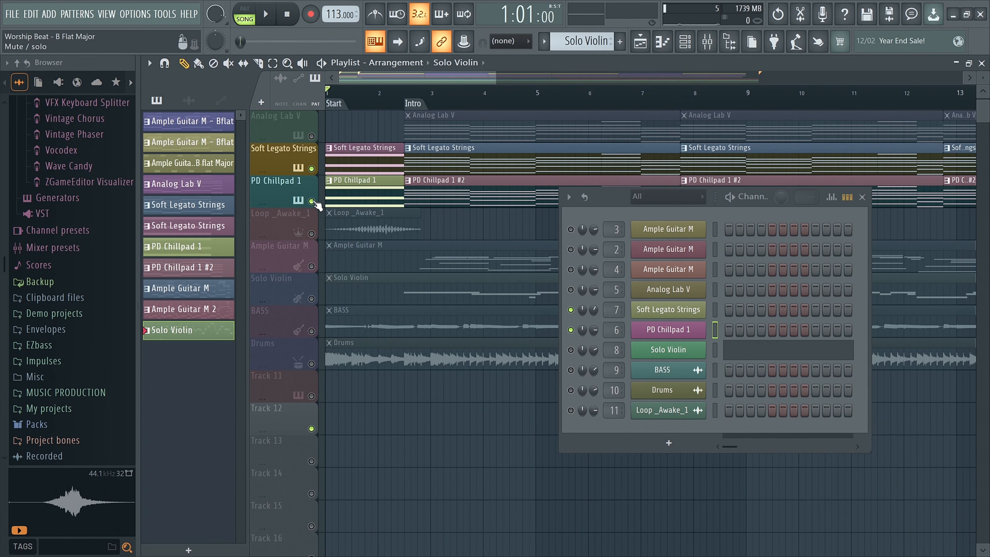
left_click(353, 153)
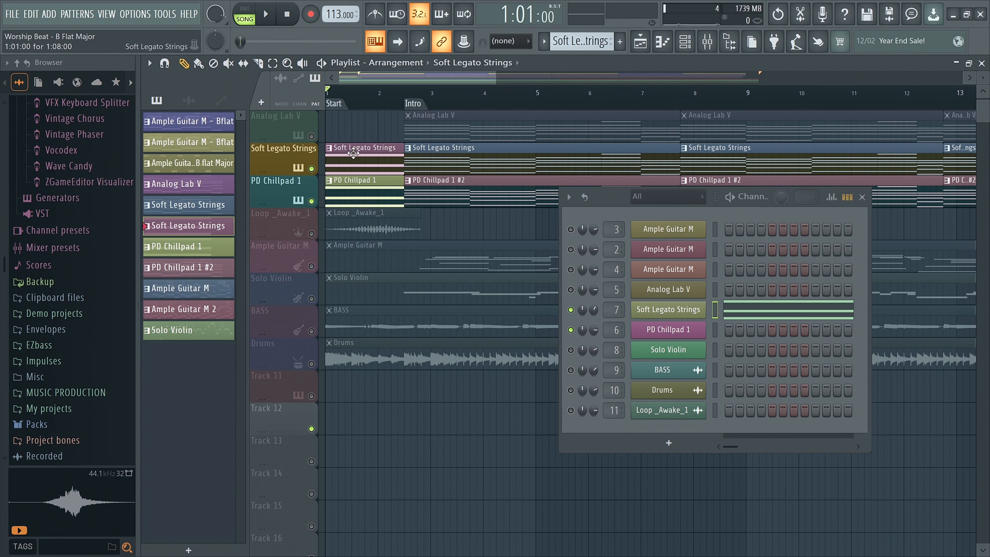
left_click(354, 200)
left_click(431, 161)
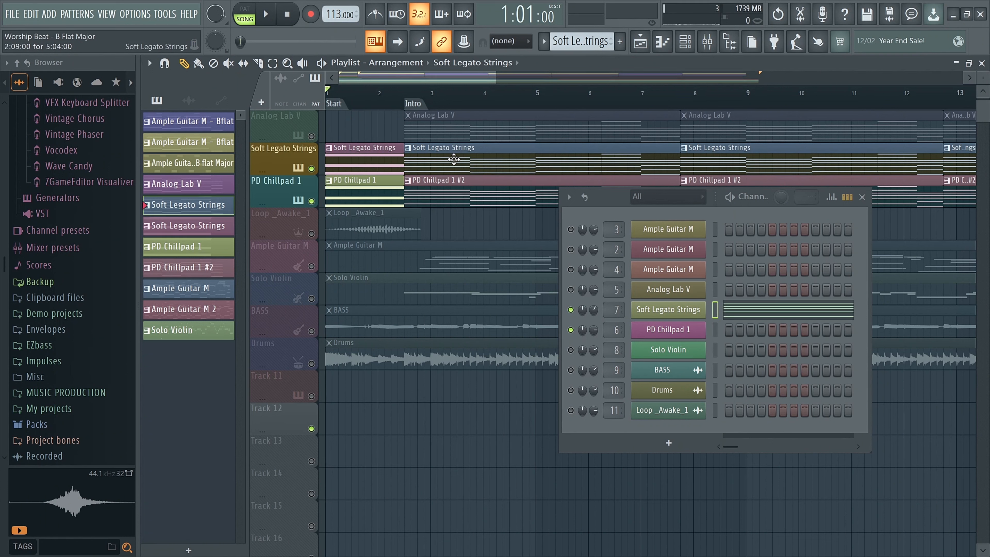
left_click(455, 193)
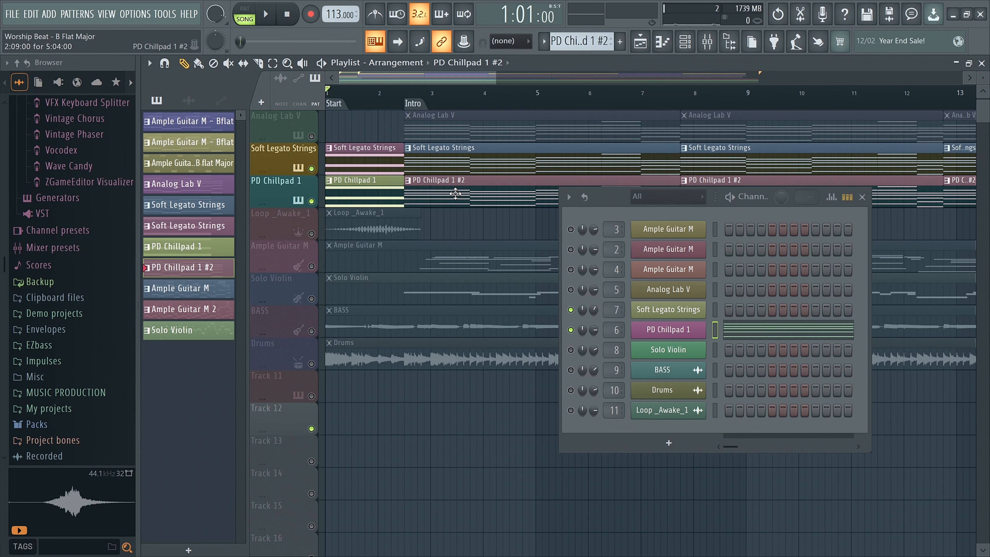
Solo the Loop_Awake_1 track and its channel, and play the loop from the song start
scroll(445, 237, "down", 5)
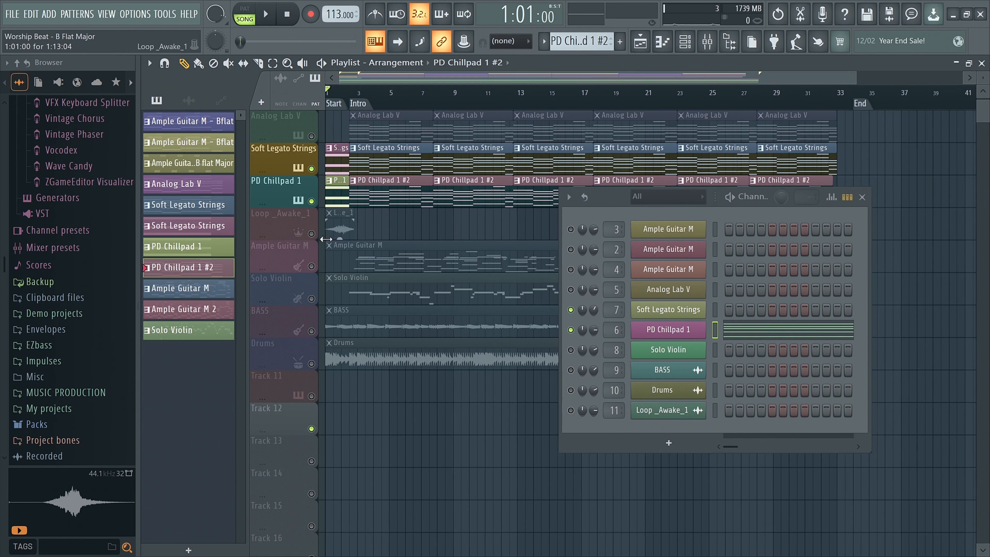
right_click(311, 234)
left_click(338, 228)
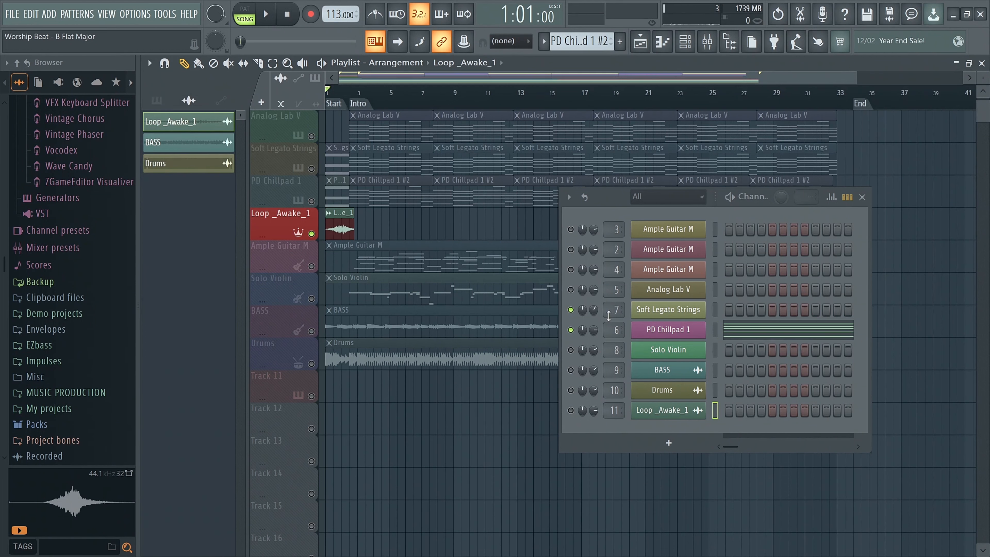
right_click(570, 410)
left_click(596, 345)
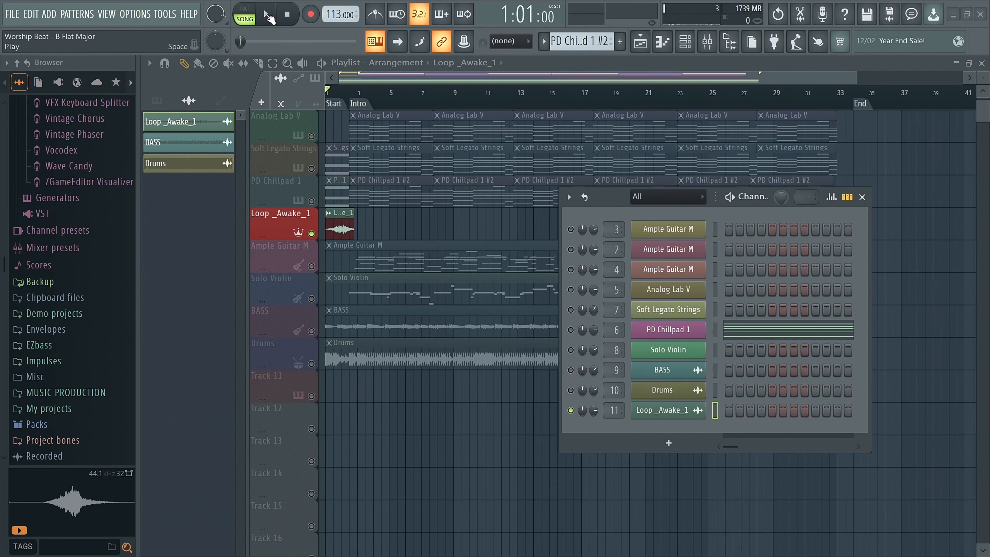
left_click(267, 16)
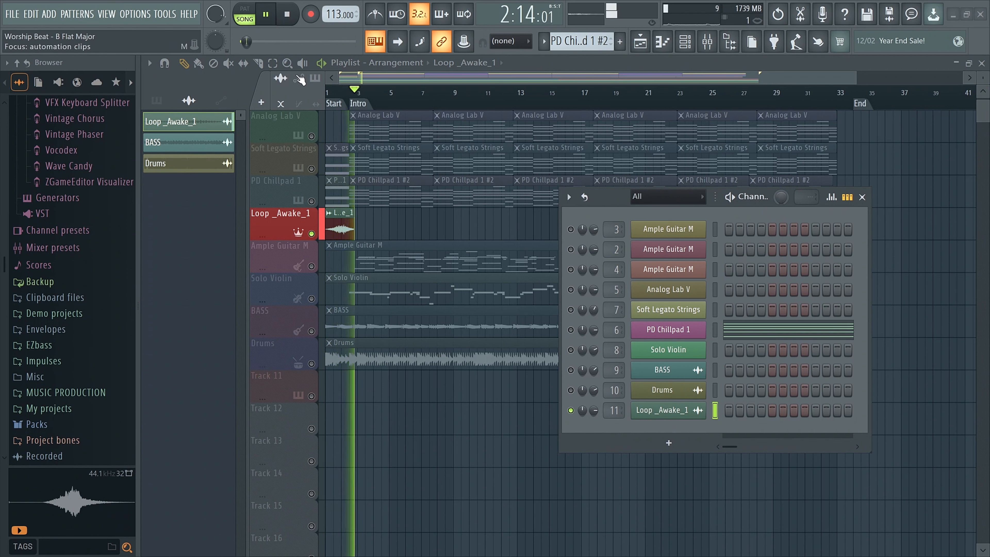
key("space")
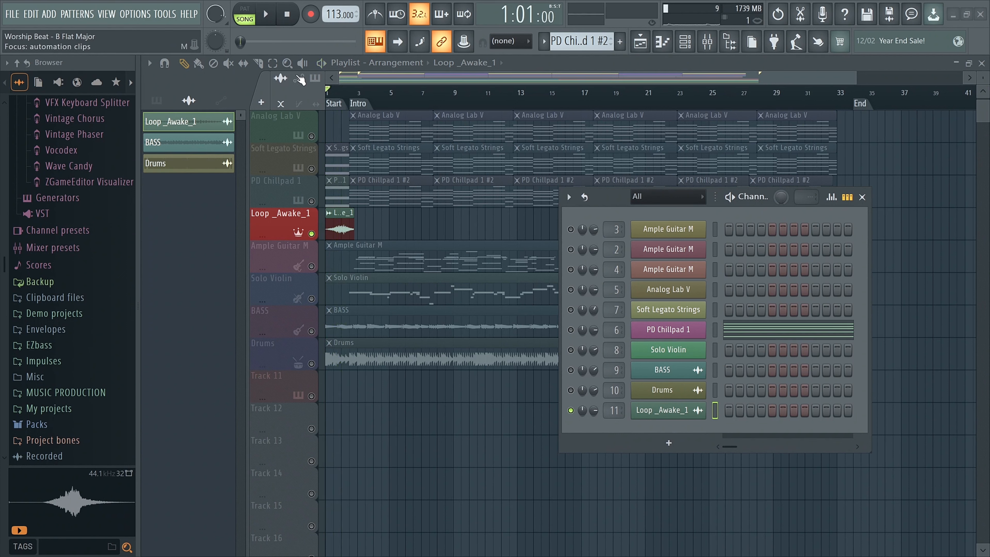
Solo the Ample Guitar M playlist track and its channel routed to mixer track 4, with the playhead at the Intro marker
left_click(314, 269)
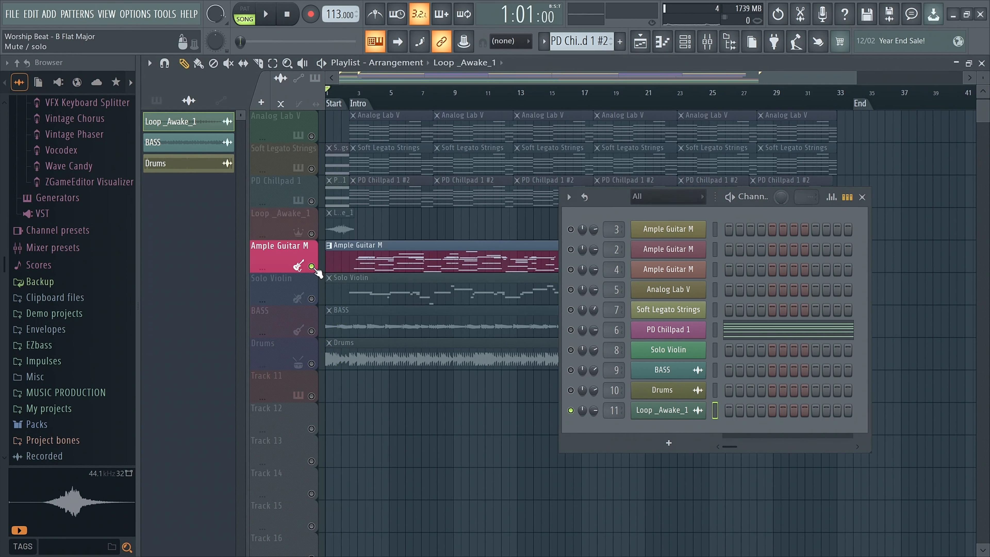
left_click(346, 94)
left_click(355, 268)
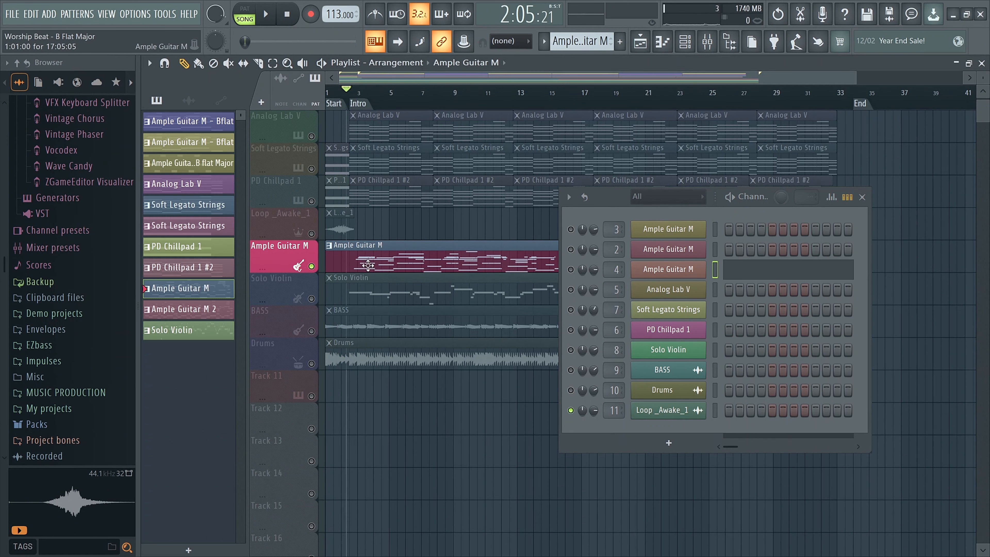
right_click(573, 271)
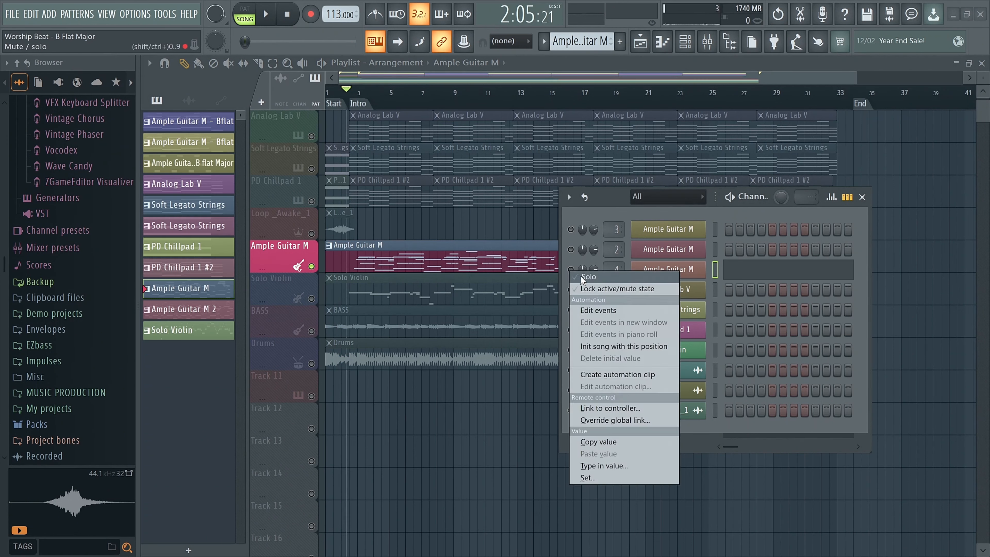
left_click(579, 275)
left_click_drag(594, 203, 616, 203)
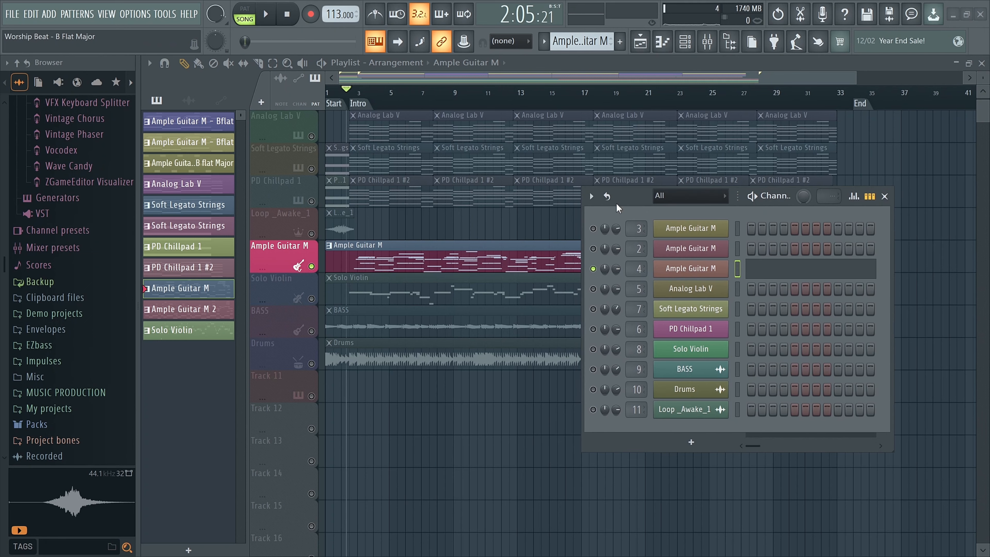
Open the Ample Guitar M clip's notes and play the pattern in pattern mode from just before its first note
double_click(365, 263)
left_click(244, 11)
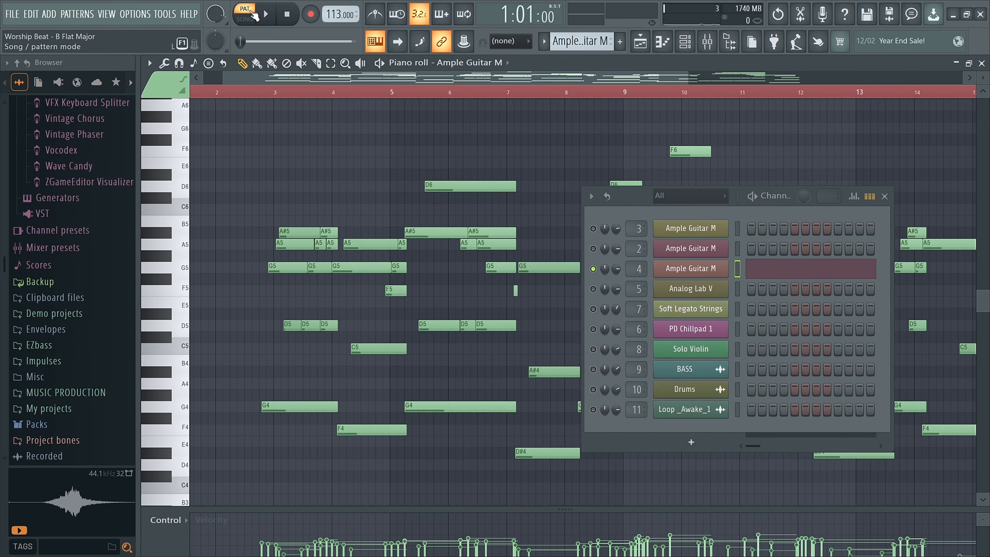
left_click(262, 92)
left_click(249, 92)
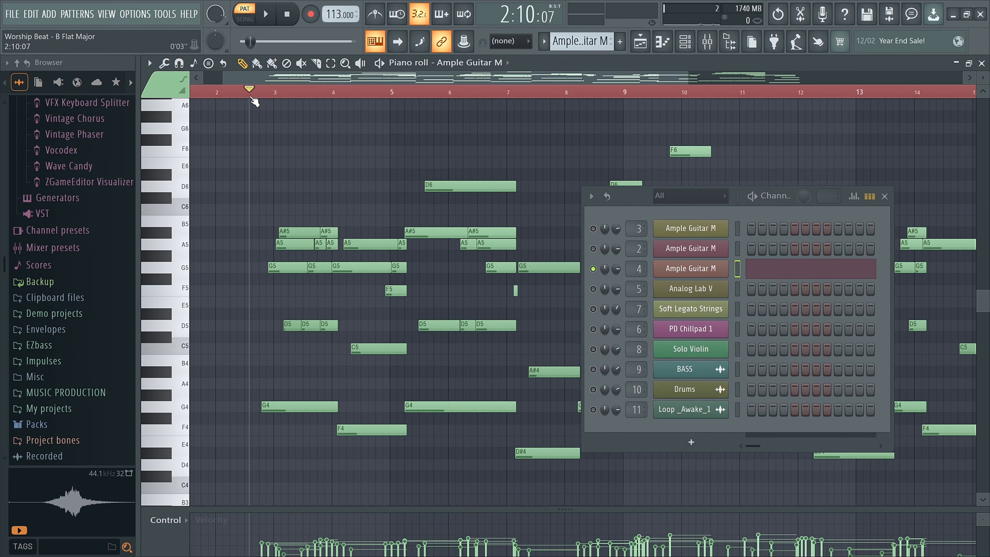
key("space")
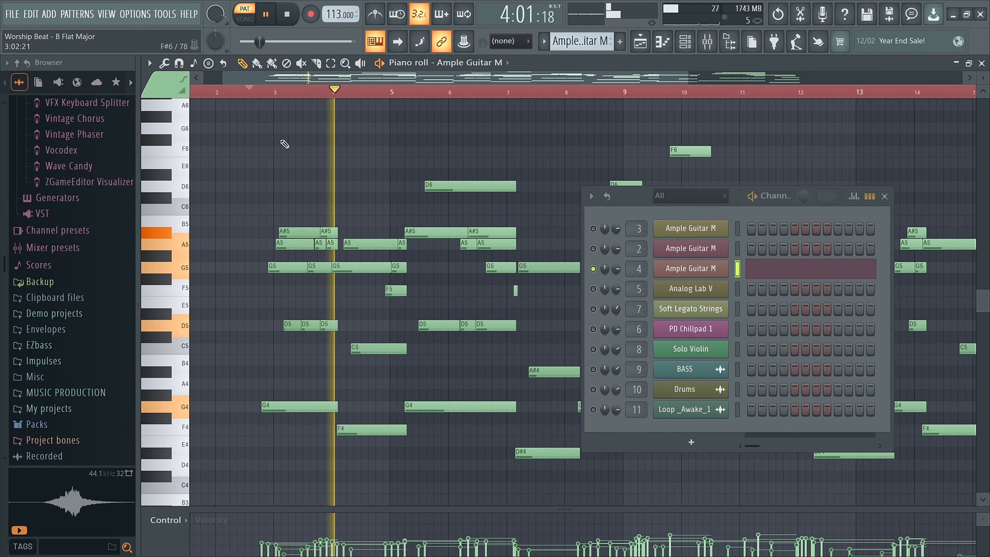
scroll(273, 144, "down", 3)
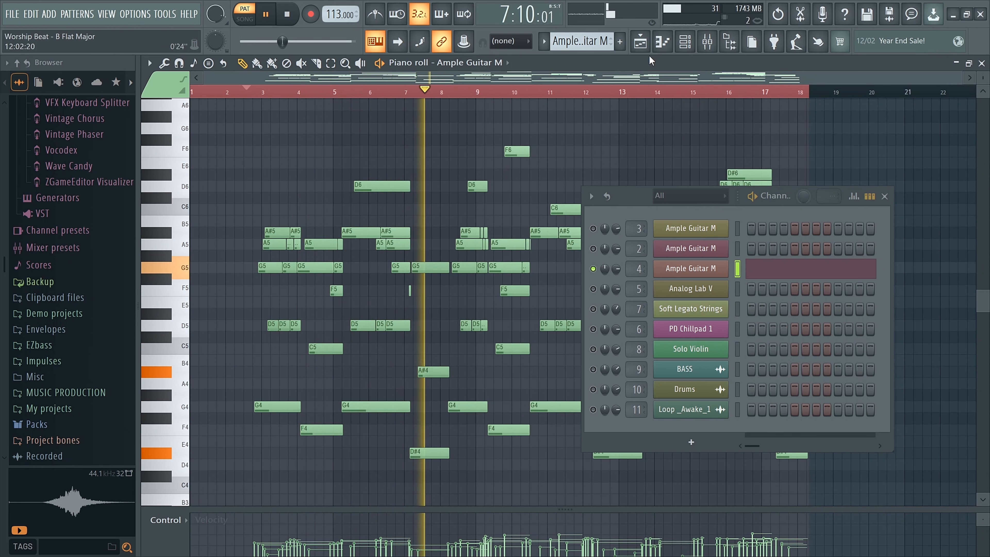
key("space")
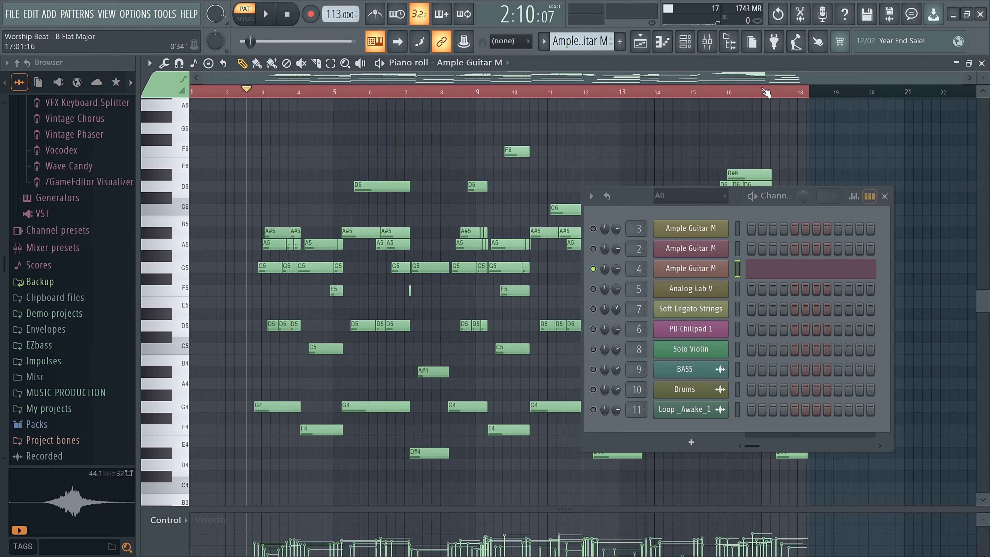
left_click(884, 196)
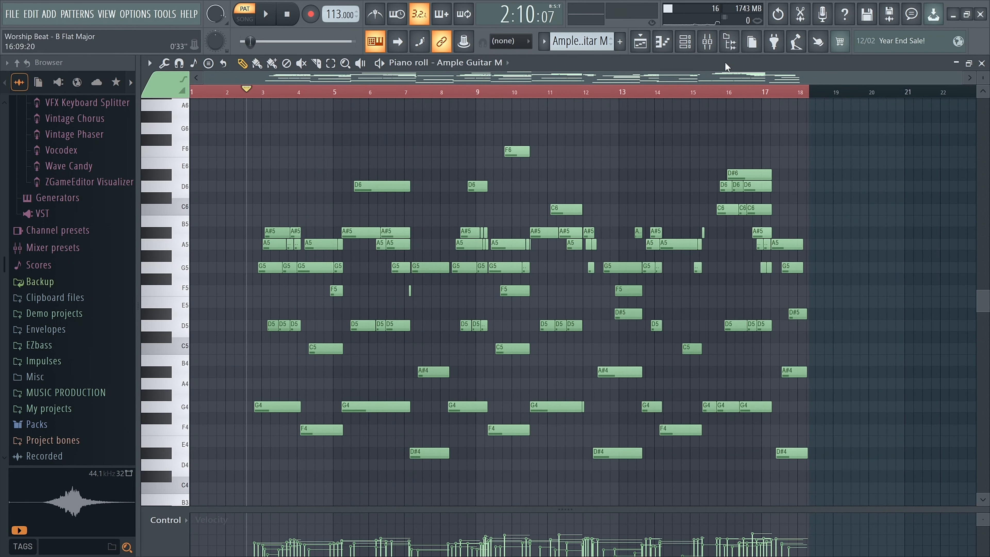
Audition Ample Guitar M on mixer track 4 with its panning centred, and restore the panning to 69% right
left_click(708, 41)
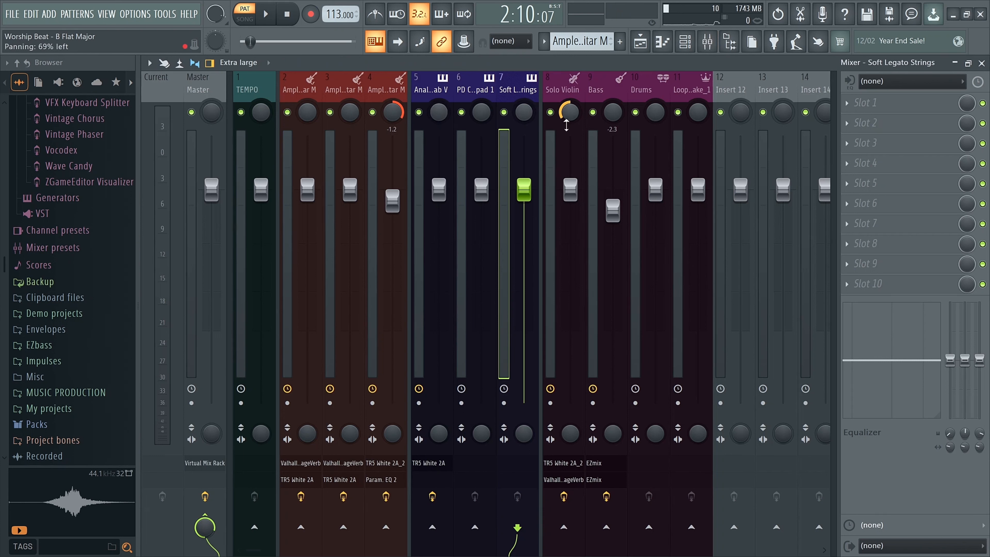
right_click(398, 114)
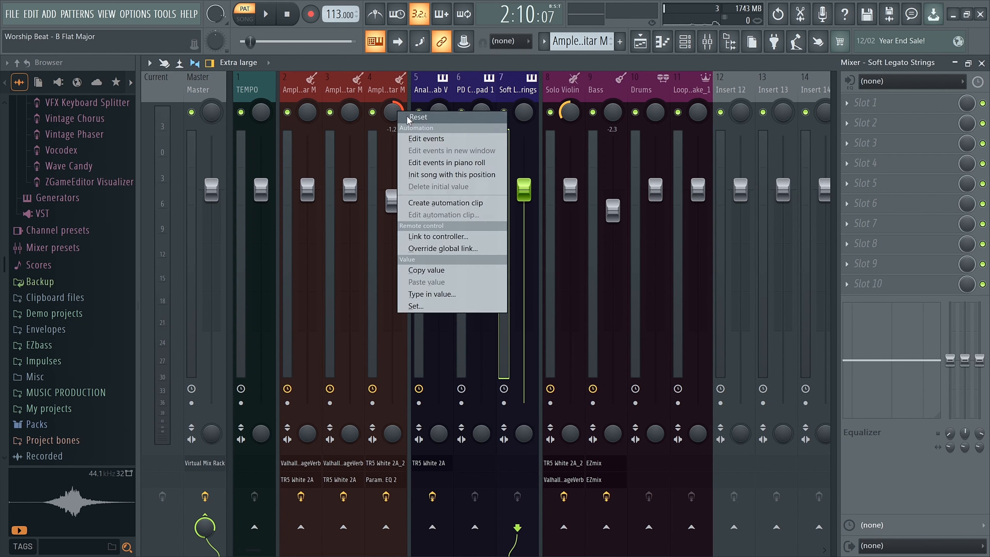
left_click(415, 120)
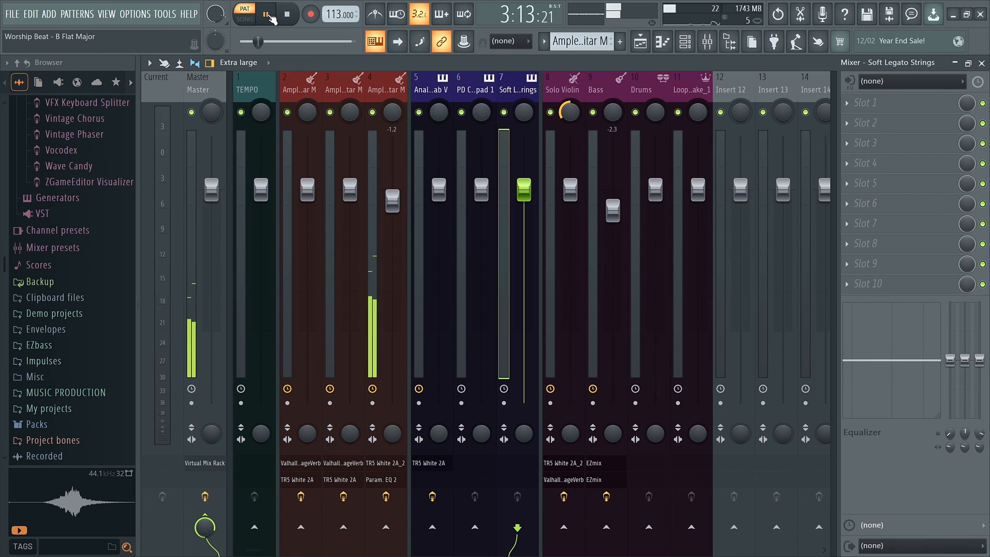
key("space")
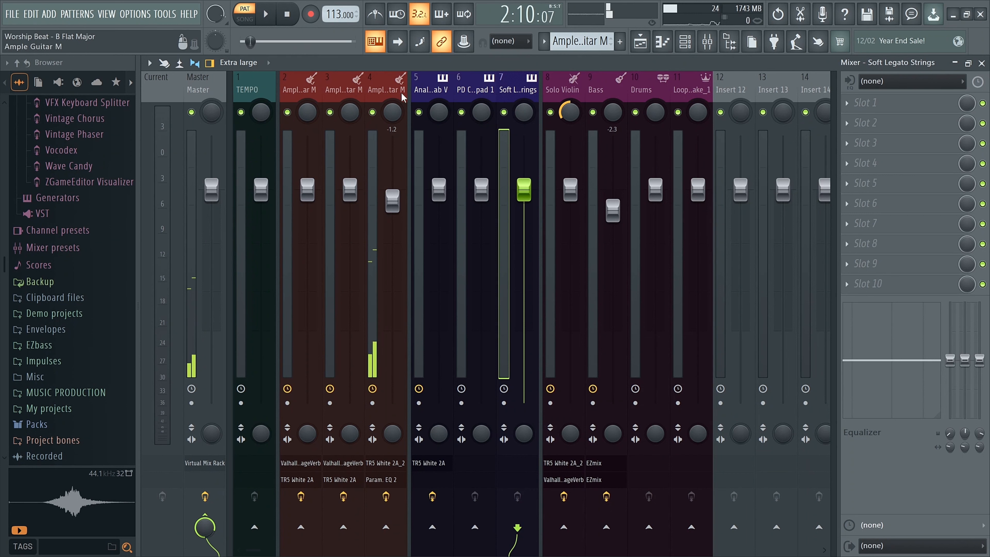
left_click_drag(393, 112, 395, 93)
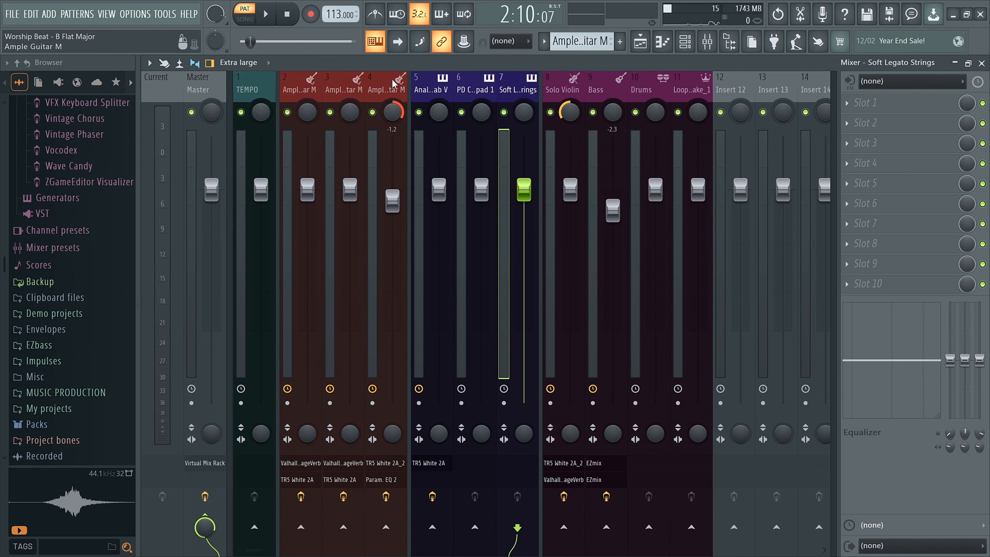
Examine the Fruity parametric EQ 2 curve on mixer track 4 and its Mastering presets, including Radio
left_click(395, 88)
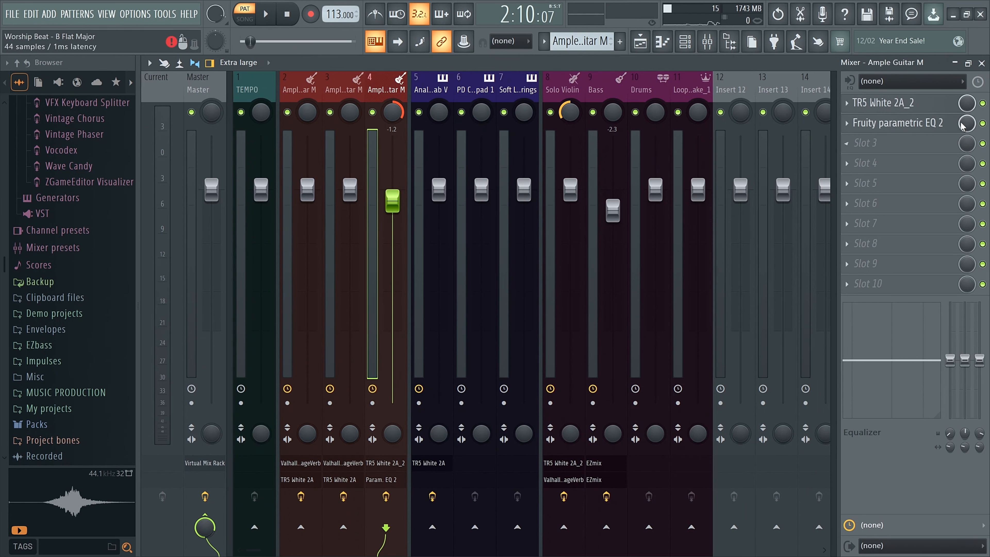
left_click(938, 130)
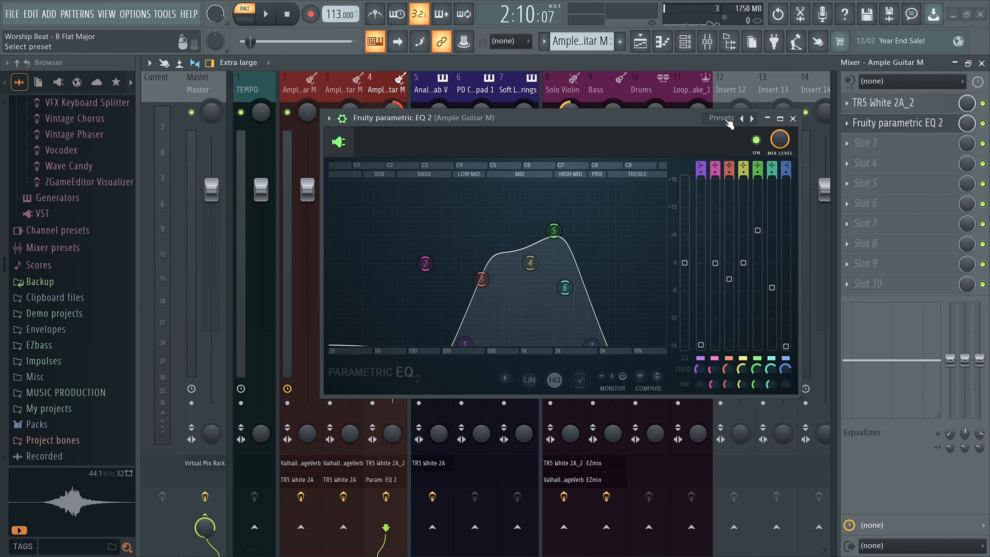
left_click(727, 121)
left_click(743, 122)
mouse_move(772, 129)
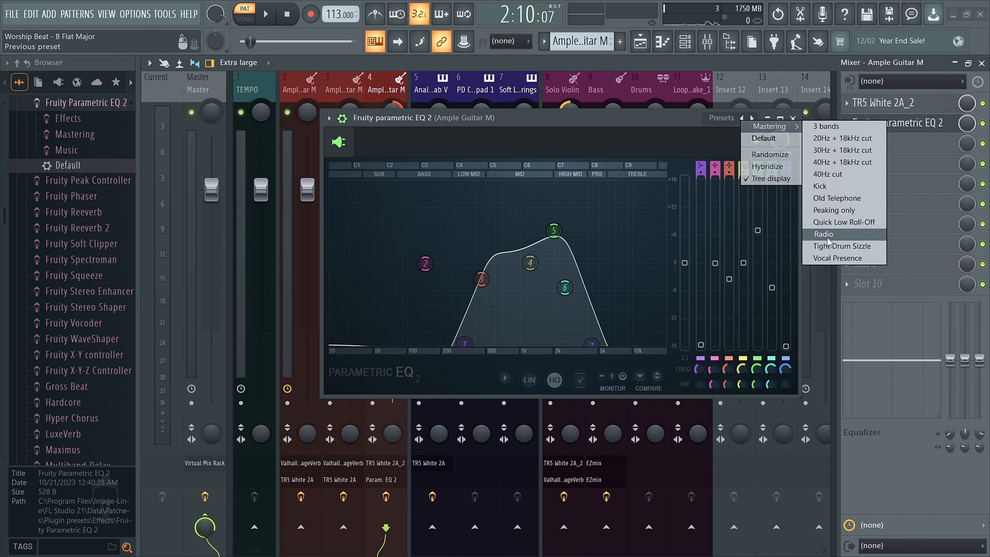
left_click(598, 123)
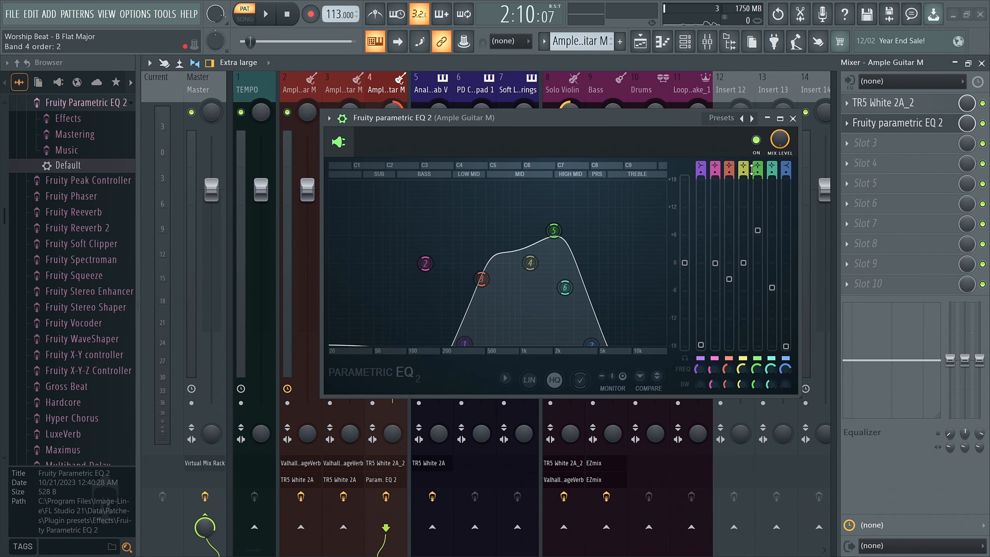
left_click(793, 118)
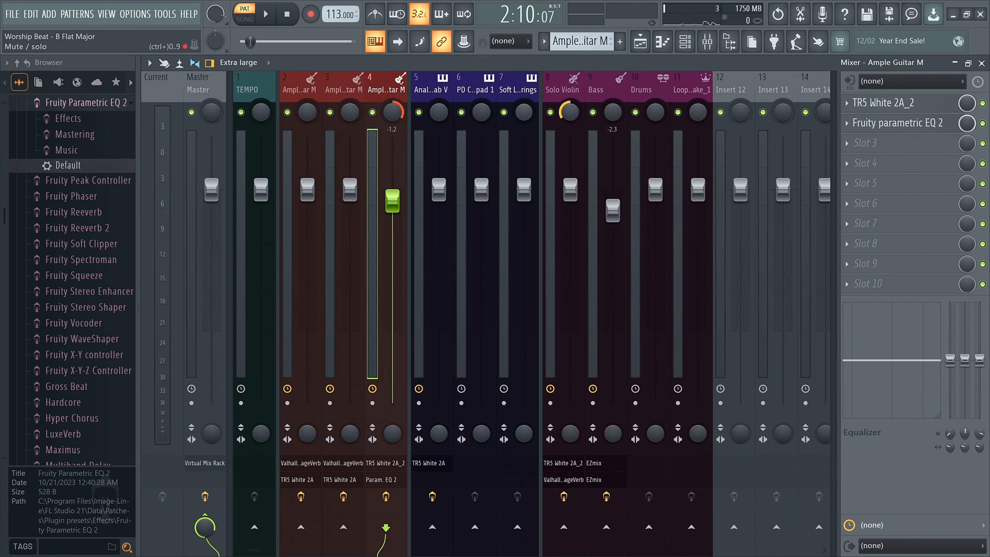
Bypass Fruity parametric EQ 2 and reset the panning on mixer track 4, and play the guitar pattern to compare
left_click(983, 124)
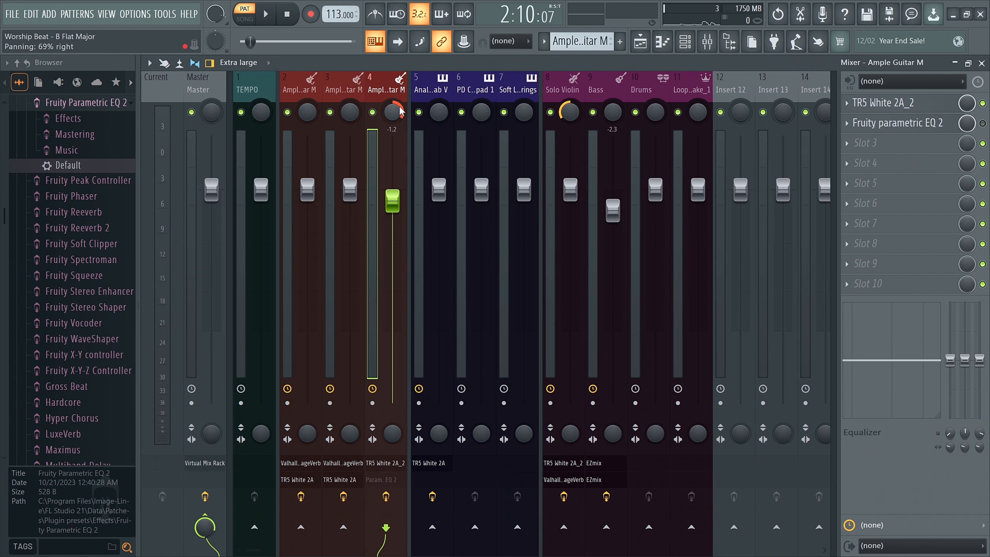
right_click(399, 107)
left_click(405, 114)
left_click(266, 16)
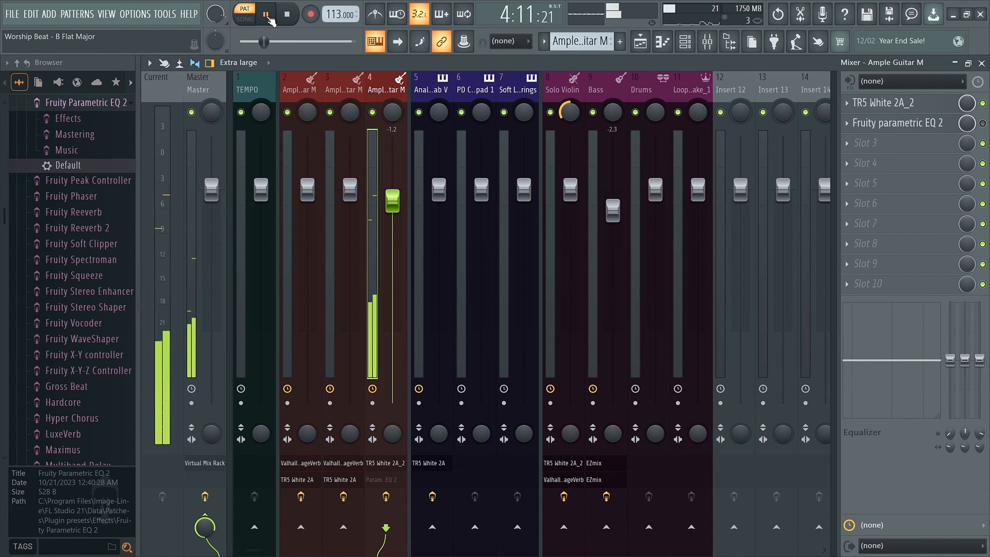
key("space")
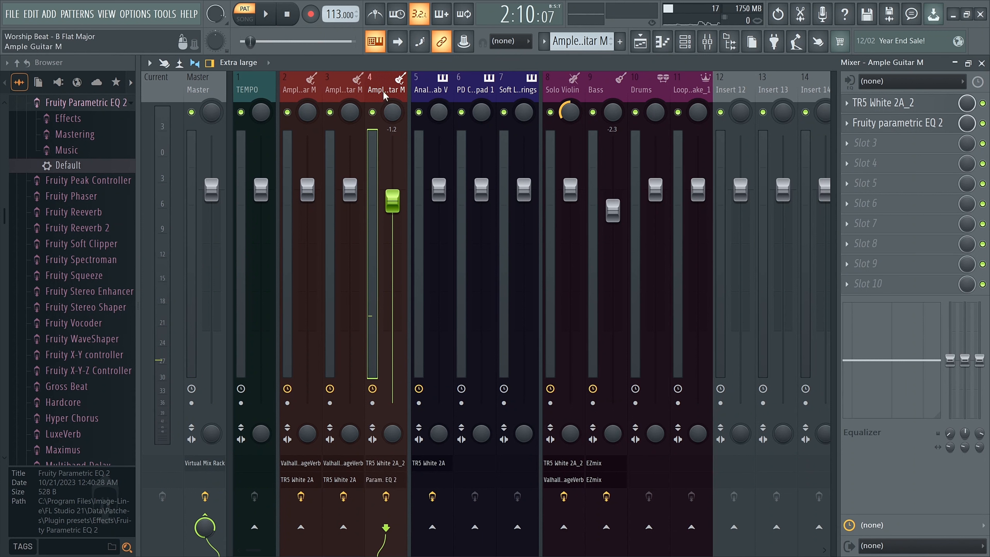
Undo the EQ bypass and the panning reset on the Ample Guitar M mixer track
key("ctrl+z")
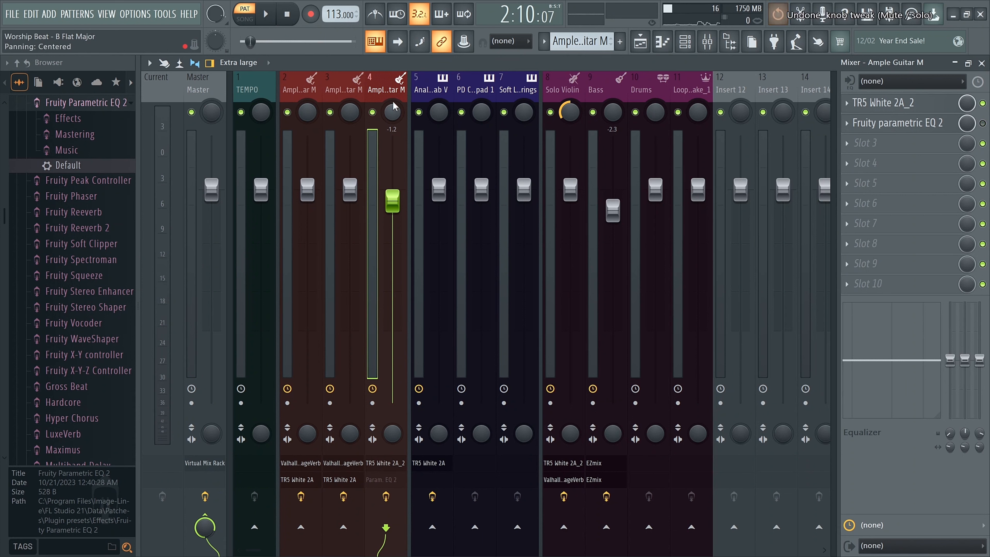
key("ctrl+z")
key("ctrl+z")
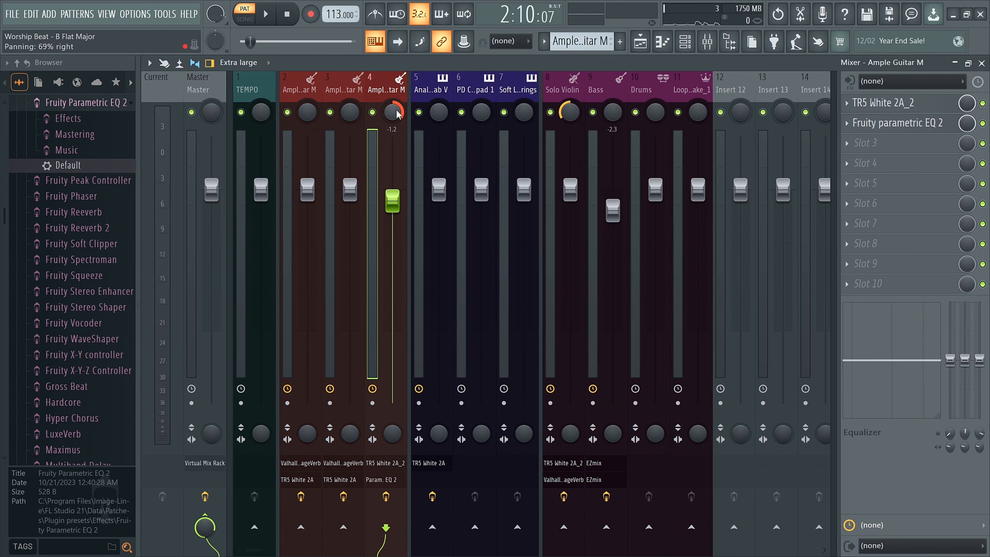
Return to the Ample Guitar M notes and play the pattern with its EQ and panning active
left_click(708, 42)
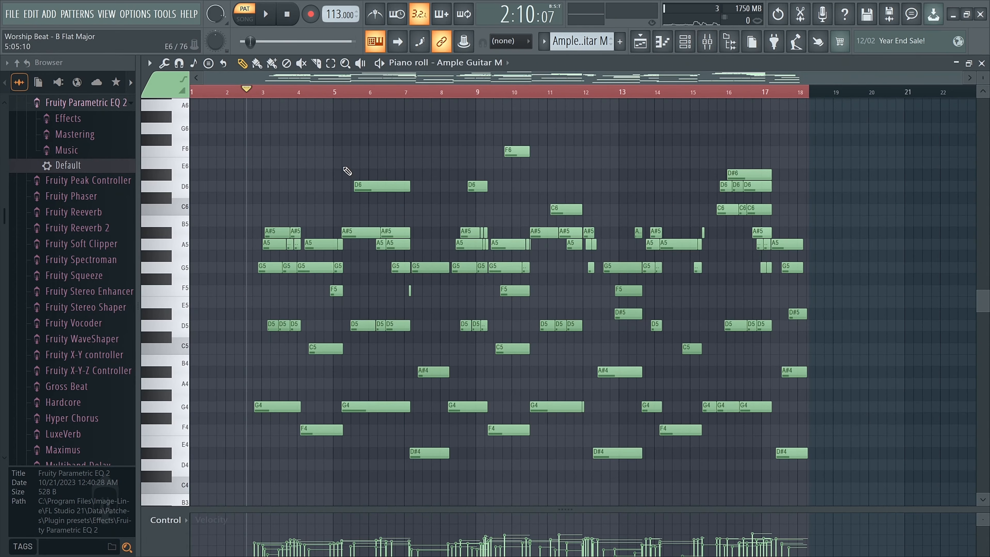
key("space")
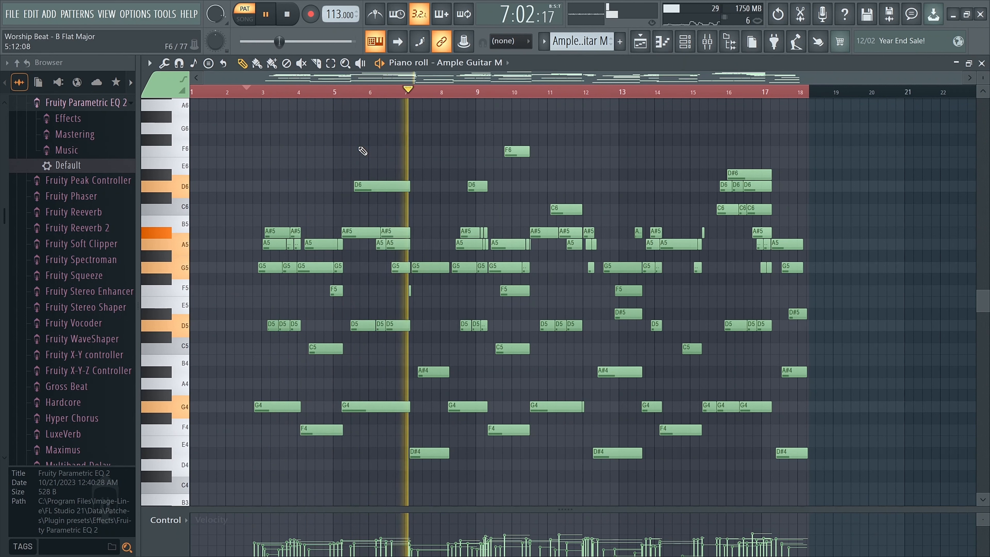
key("space")
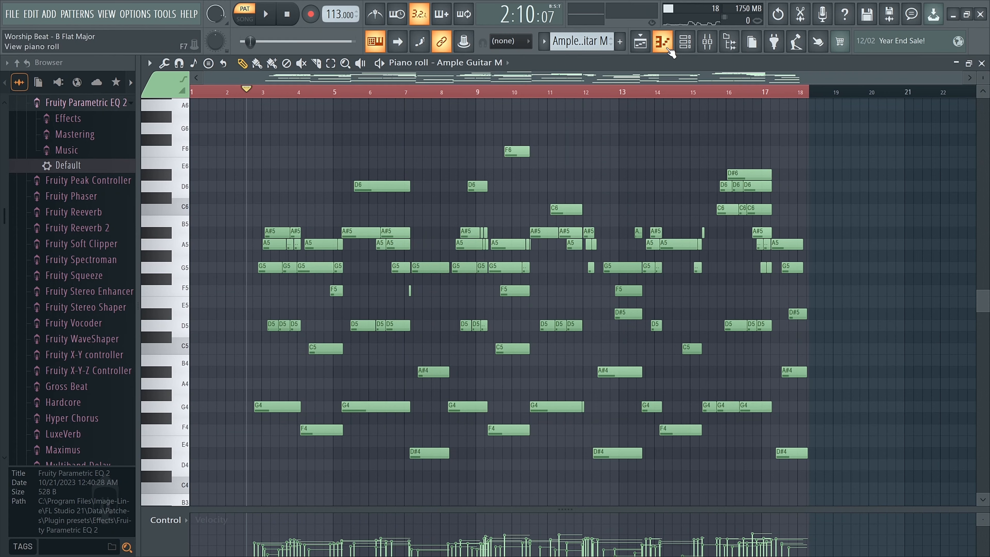
Solo the Solo Violin playlist track and its channel routed to mixer track 8
key("F5")
scroll(364, 272, "down", 1)
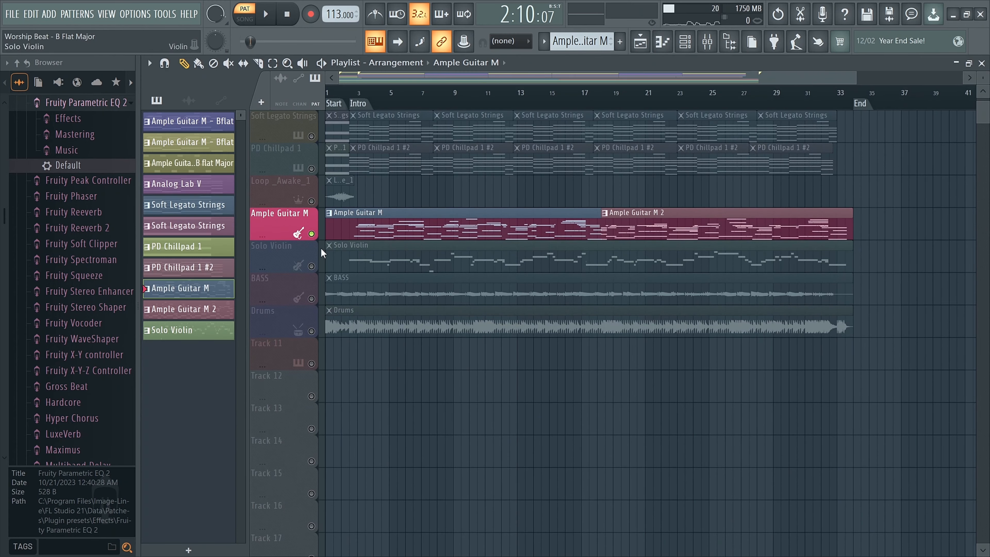
left_click(303, 262)
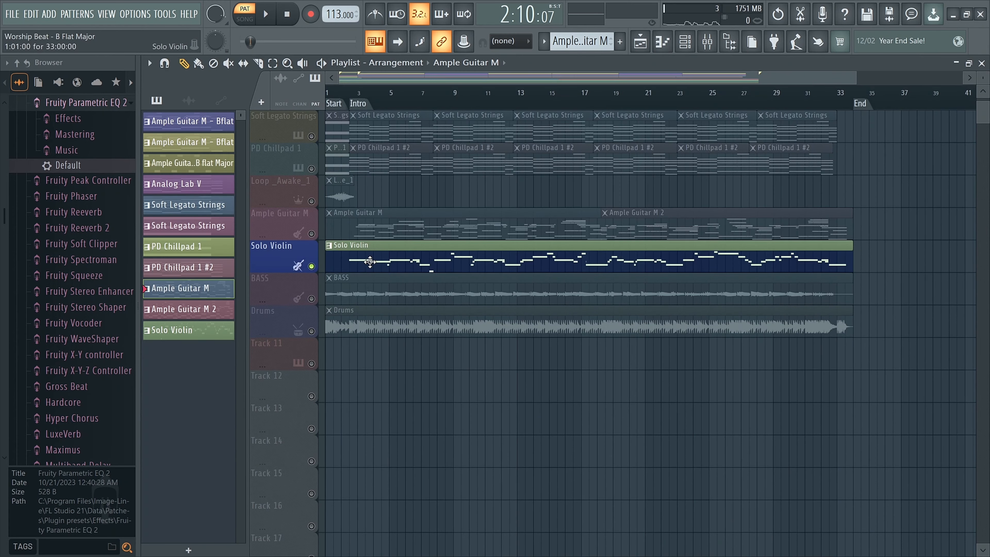
left_click(684, 42)
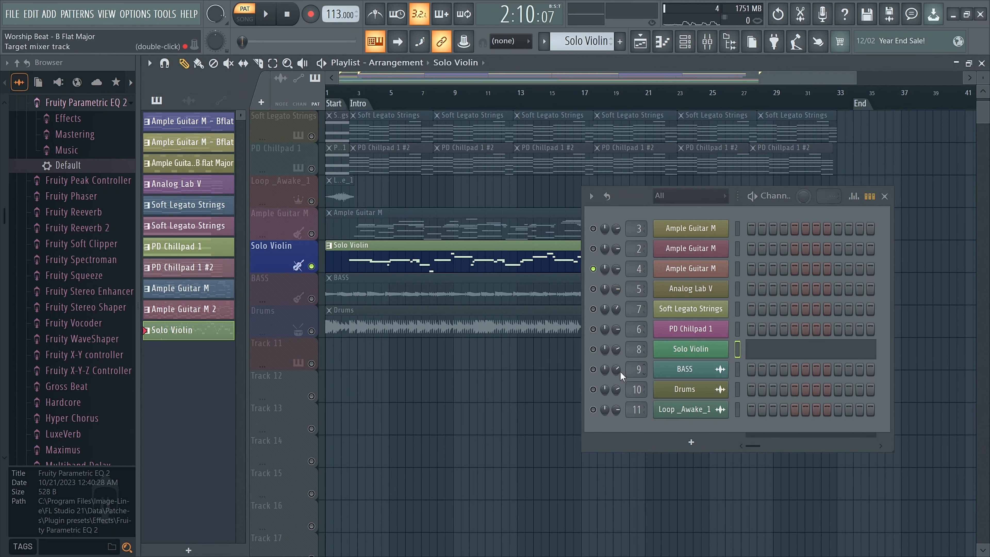
right_click(593, 349)
left_click(623, 351)
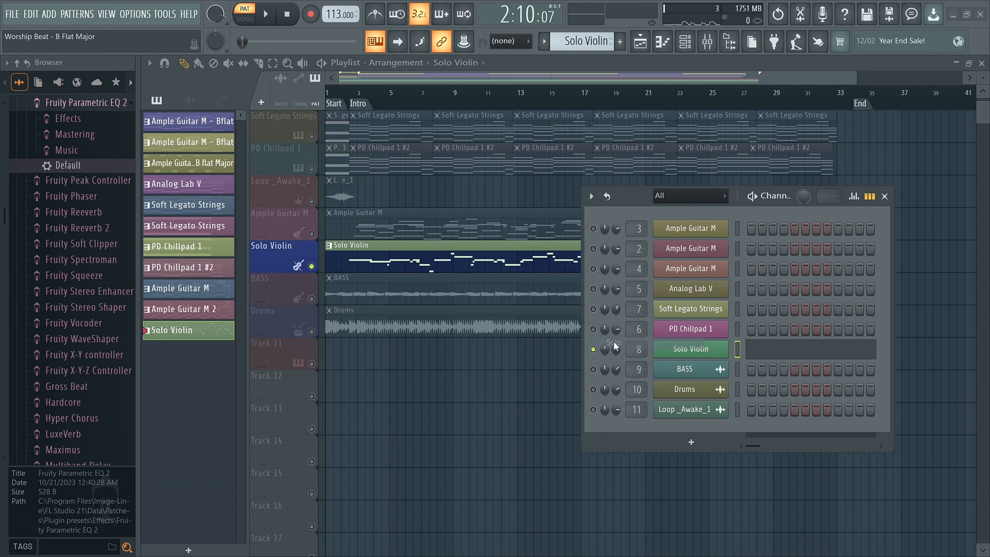
Open the Solo Violin notes in the piano roll and play the pattern to review the melody
double_click(346, 256)
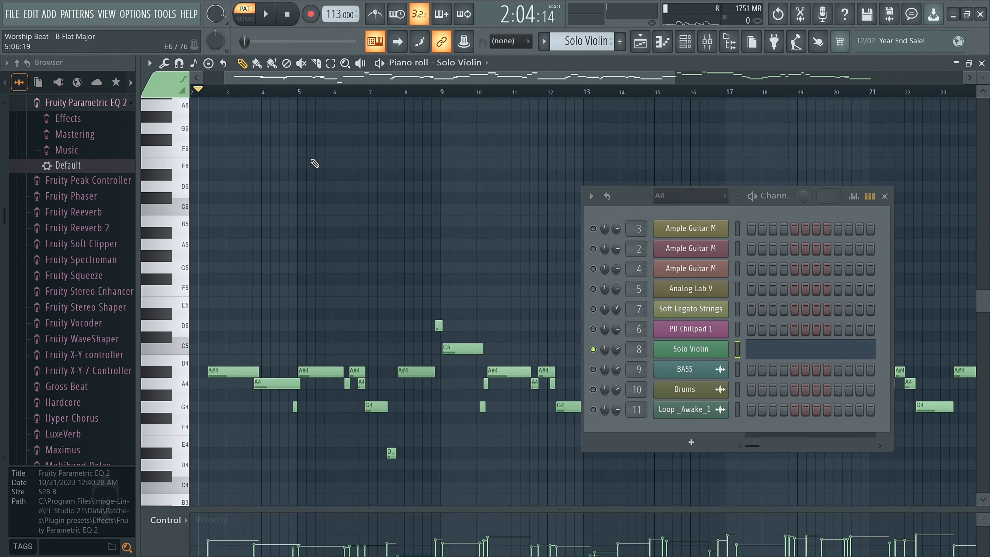
key("space")
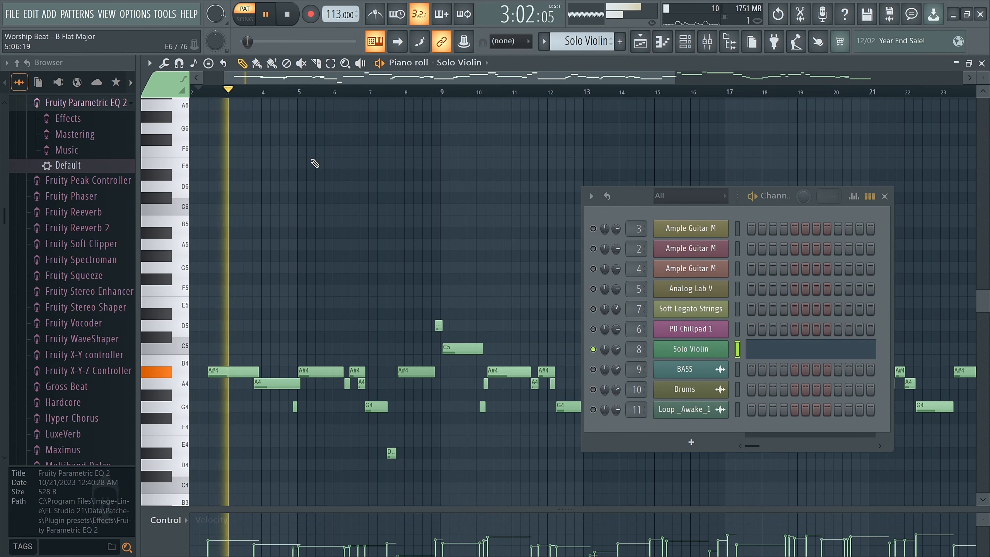
scroll(314, 163, "down", 5)
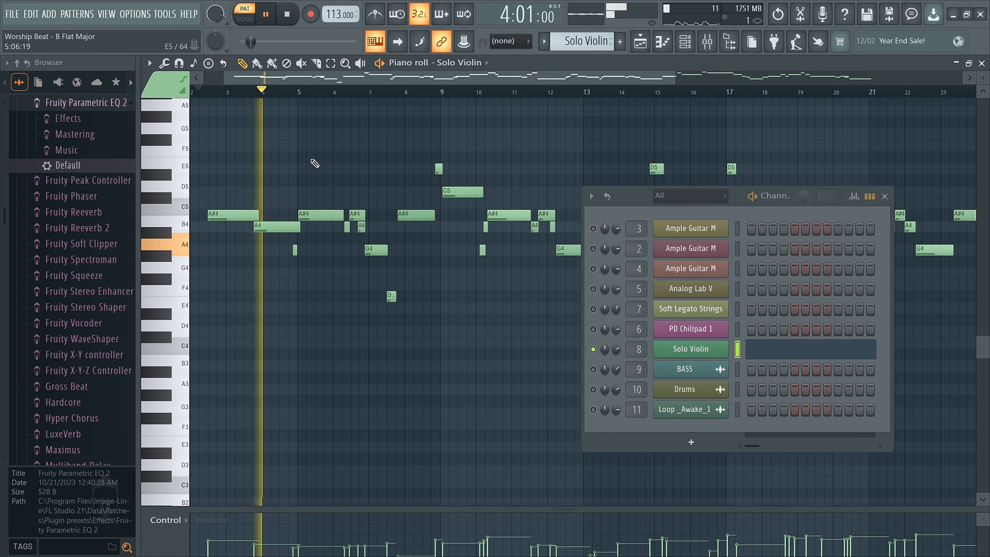
scroll(315, 164, "down", 2)
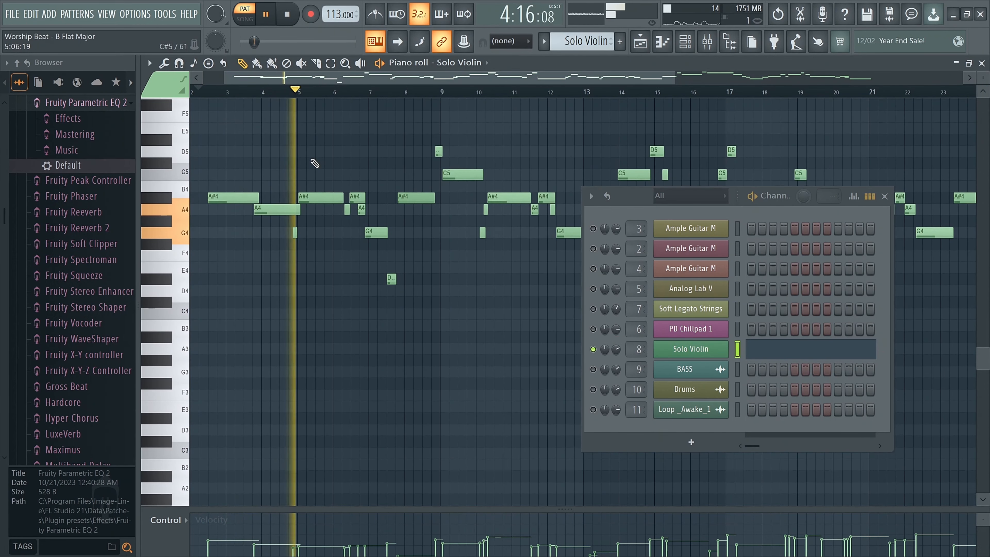
scroll(339, 151, "down", 3, "ctrl")
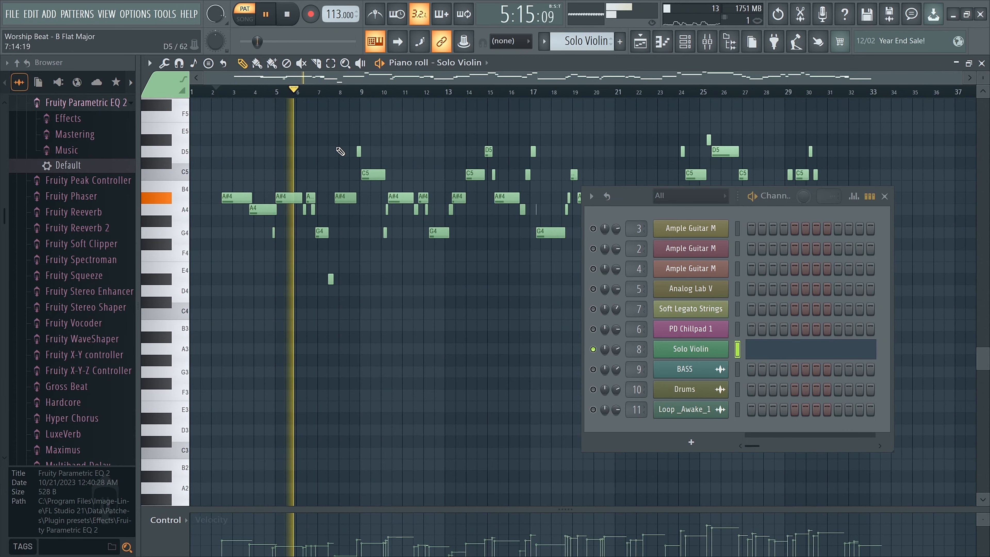
left_click_drag(982, 82, 982, 76)
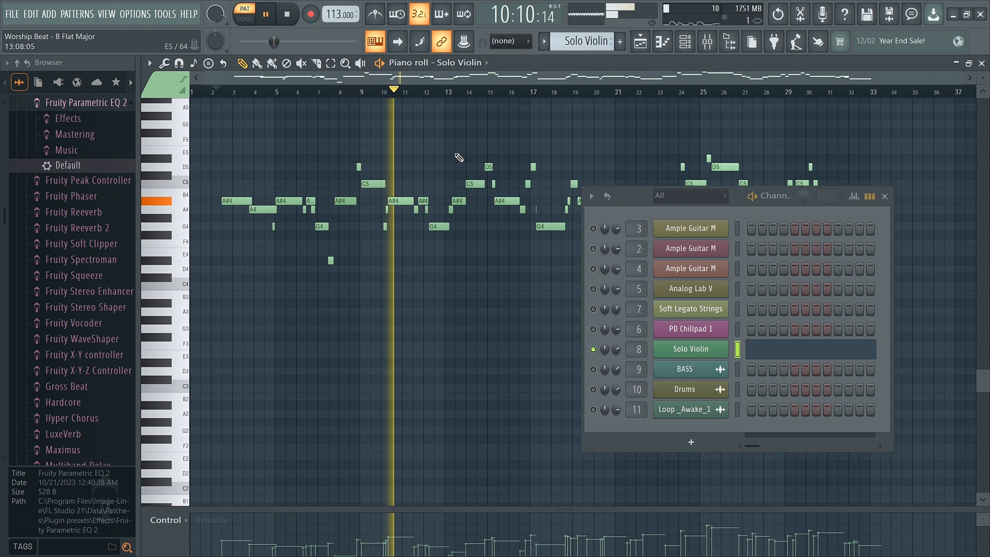
scroll(458, 157, "down", 1)
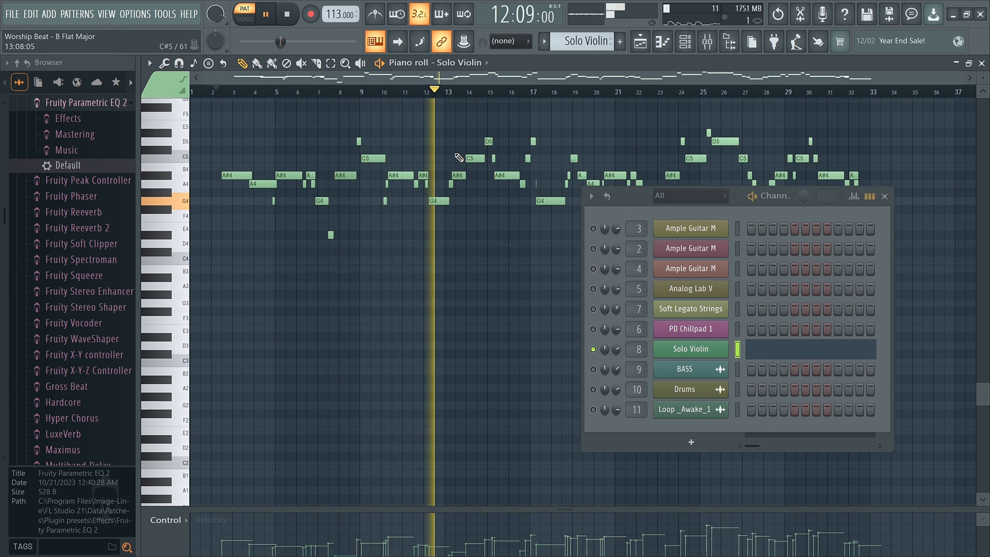
key("space")
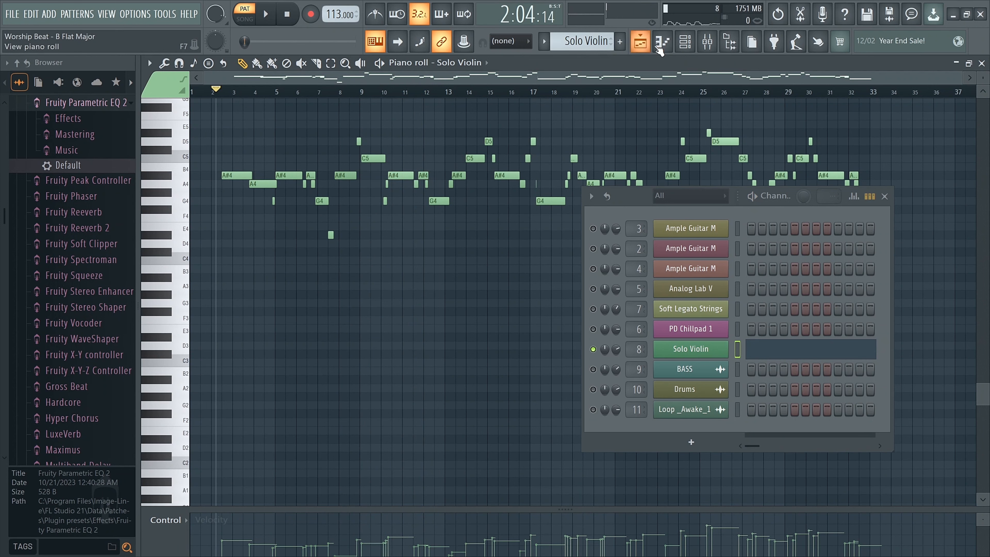
Return to the playlist arrangement, move the channel rack clear of the audio clips, and solo the BASS track
left_click(663, 42)
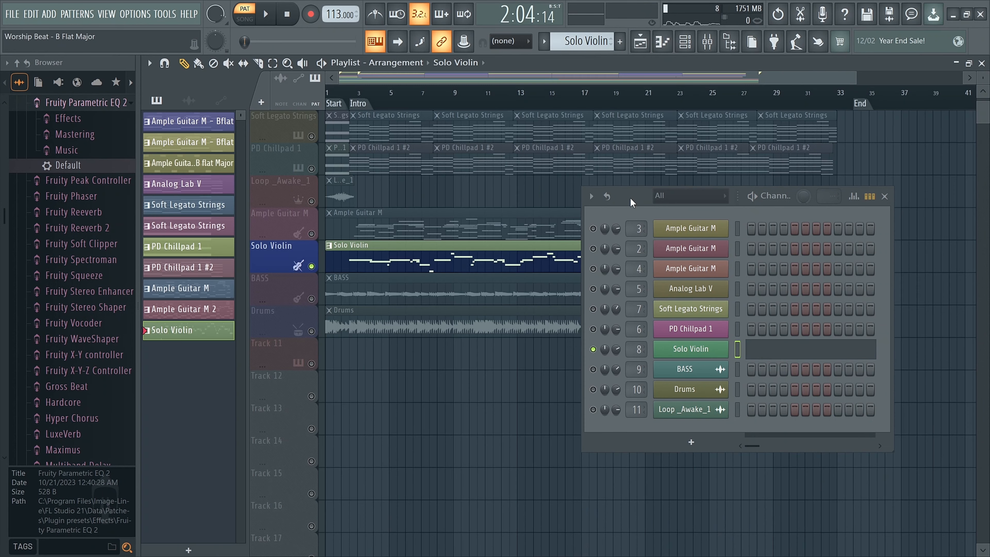
scroll(541, 146, "down", 4)
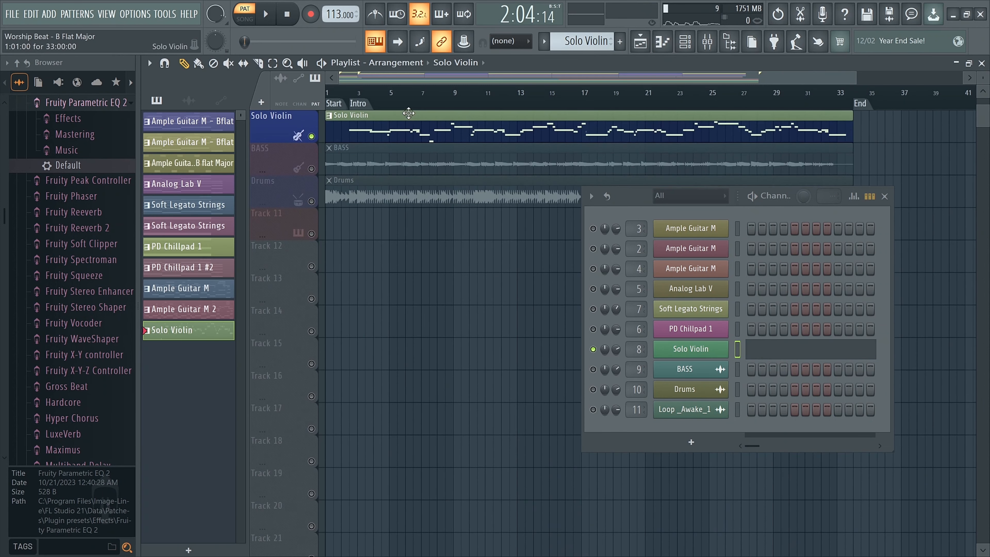
scroll(408, 113, "up", 2)
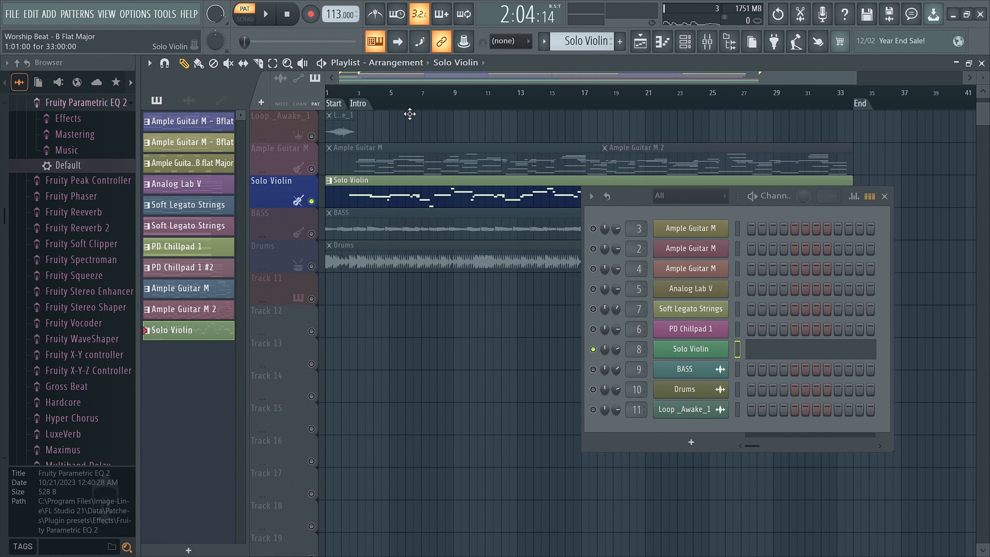
scroll(515, 160, "down", 1)
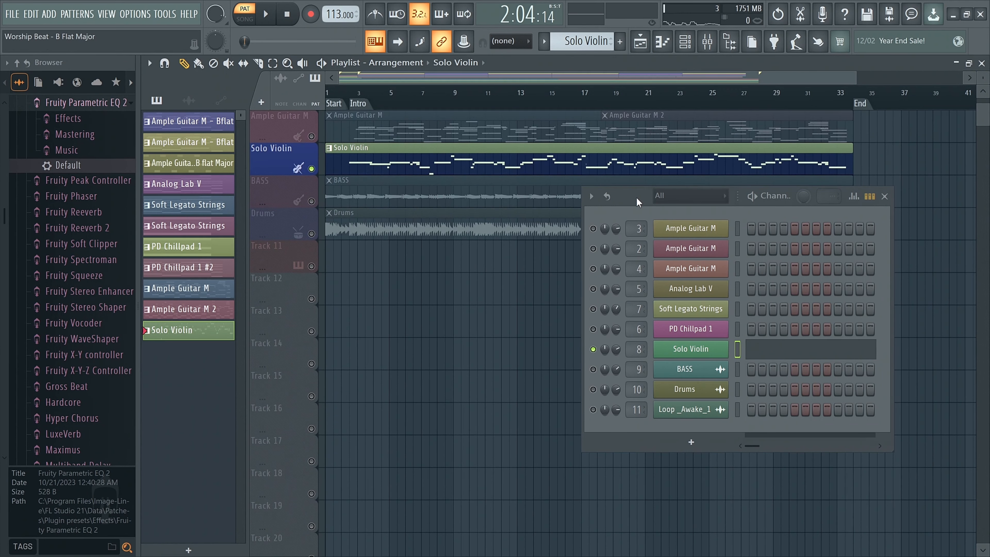
left_click_drag(637, 201, 649, 284)
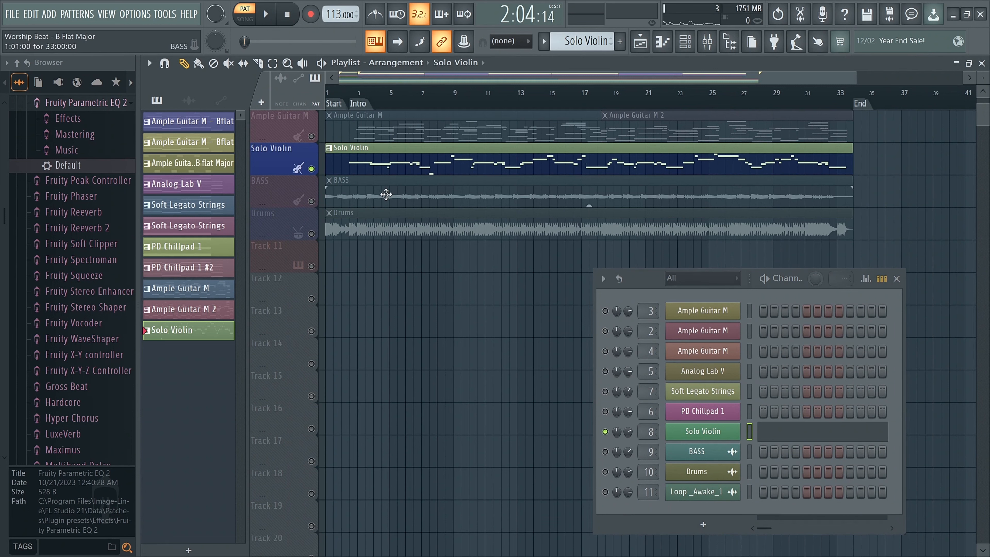
left_click(373, 199)
right_click(313, 202)
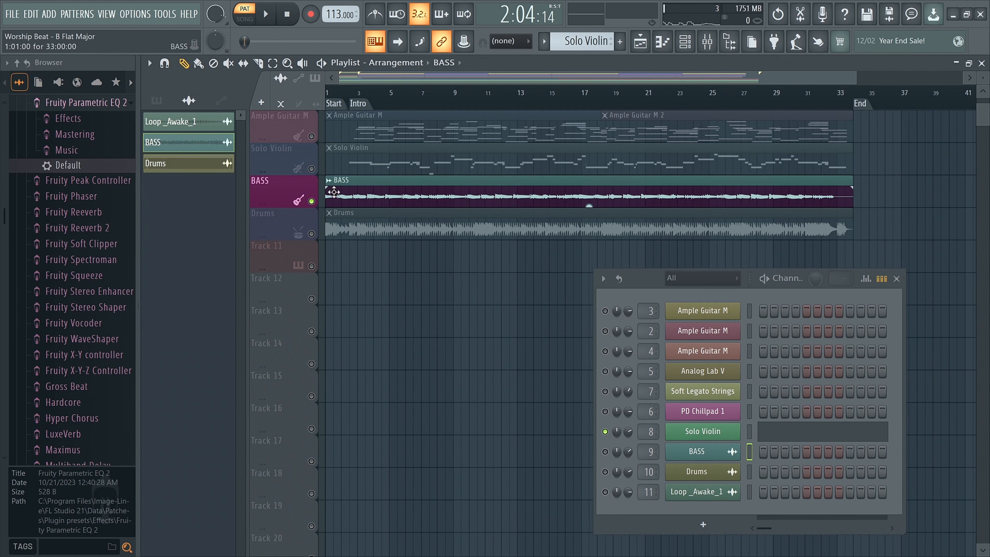
Solo the BASS channel routed to mixer track 9 and audition its audio in song mode
left_click(244, 19)
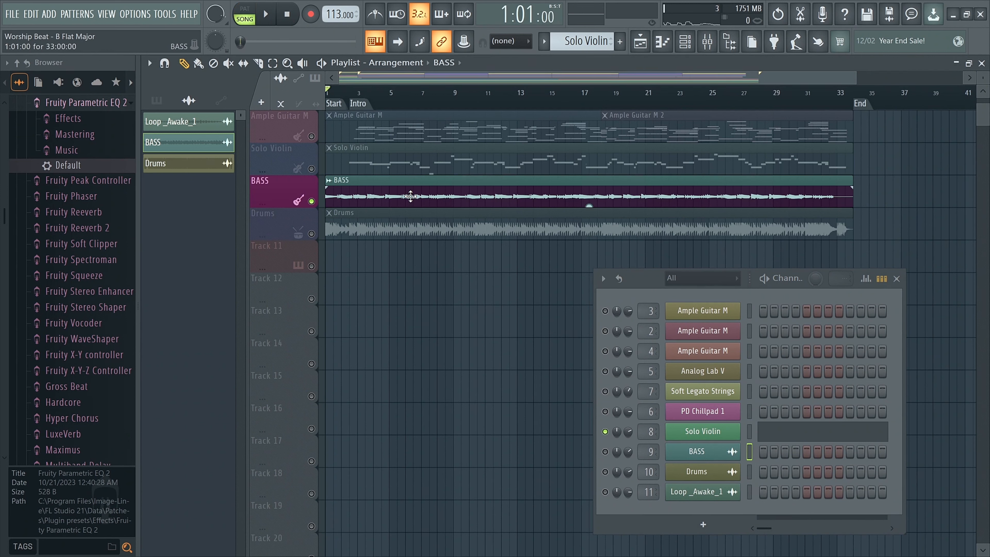
right_click(607, 452)
left_click(642, 343)
key("space")
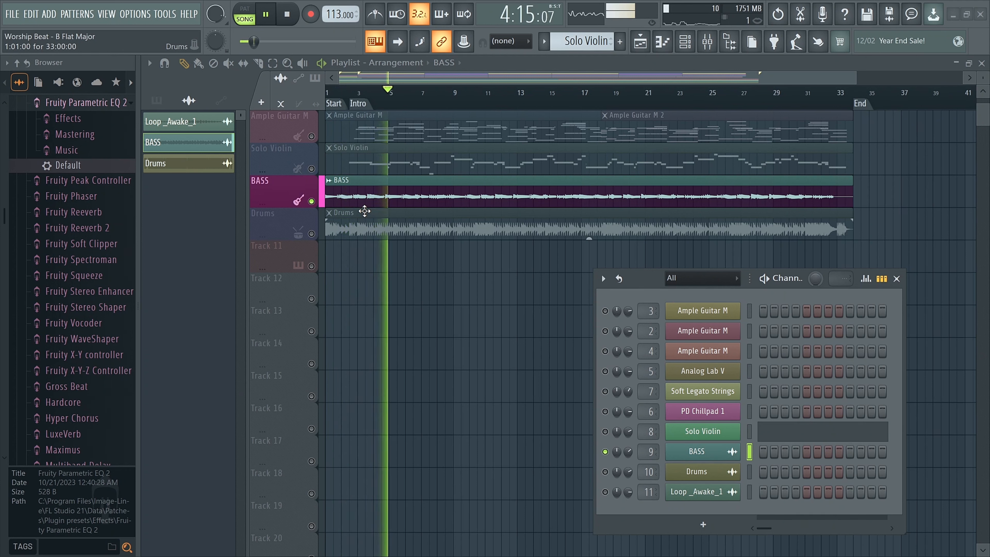
key("space")
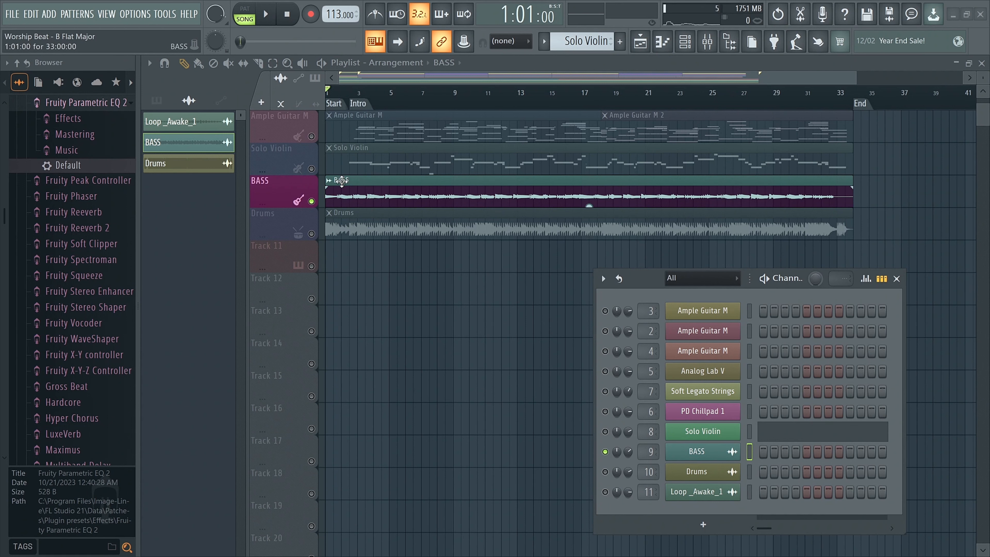
Solo the Drums playlist track and its channel routed to mixer track 10, and audition the drum audio
left_click(315, 234)
left_click(339, 228)
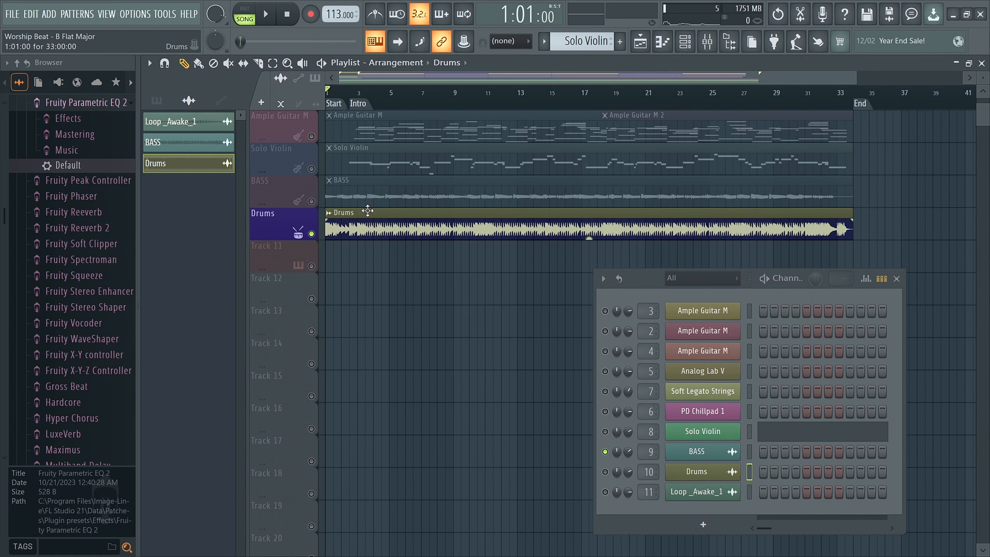
left_click_drag(643, 278, 605, 237)
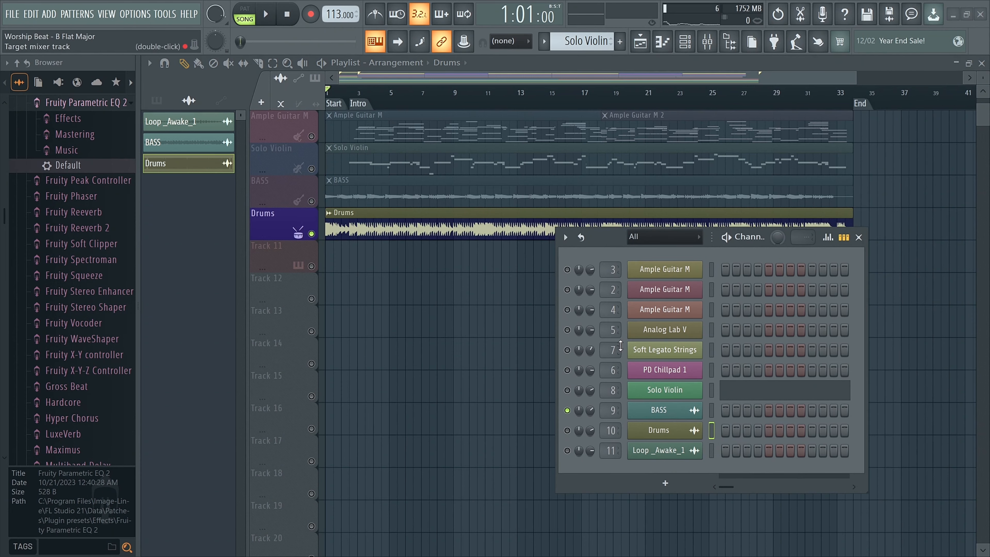
right_click(568, 430)
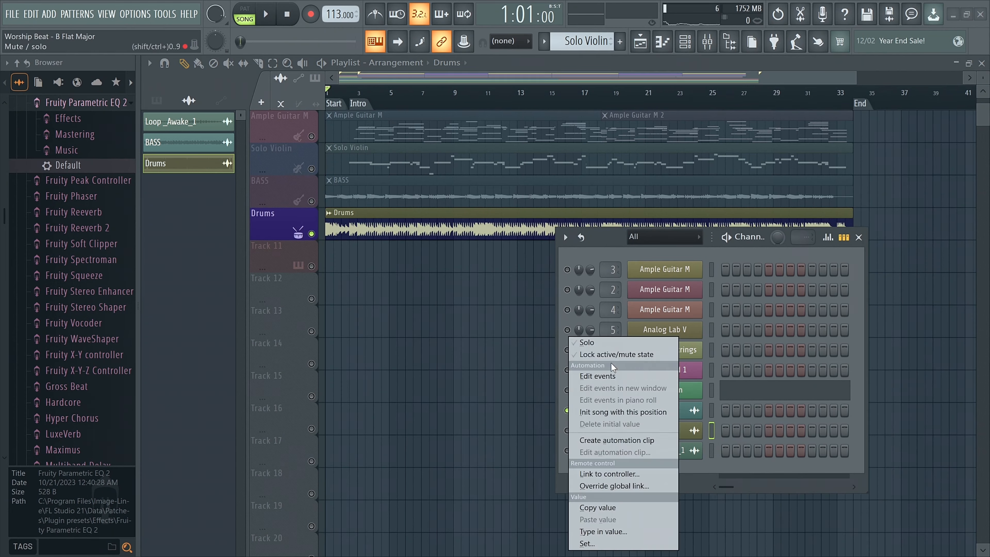
left_click(611, 342)
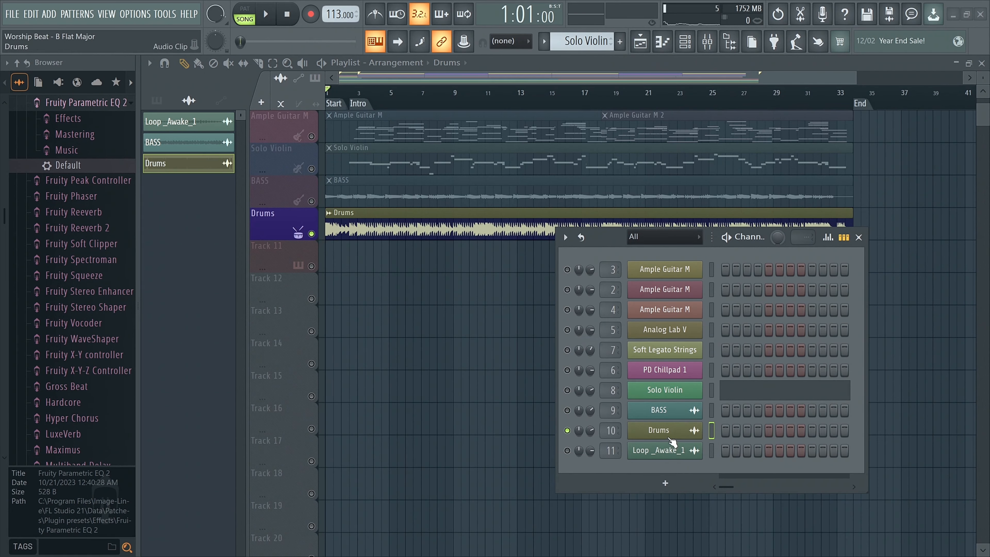
left_click(266, 14)
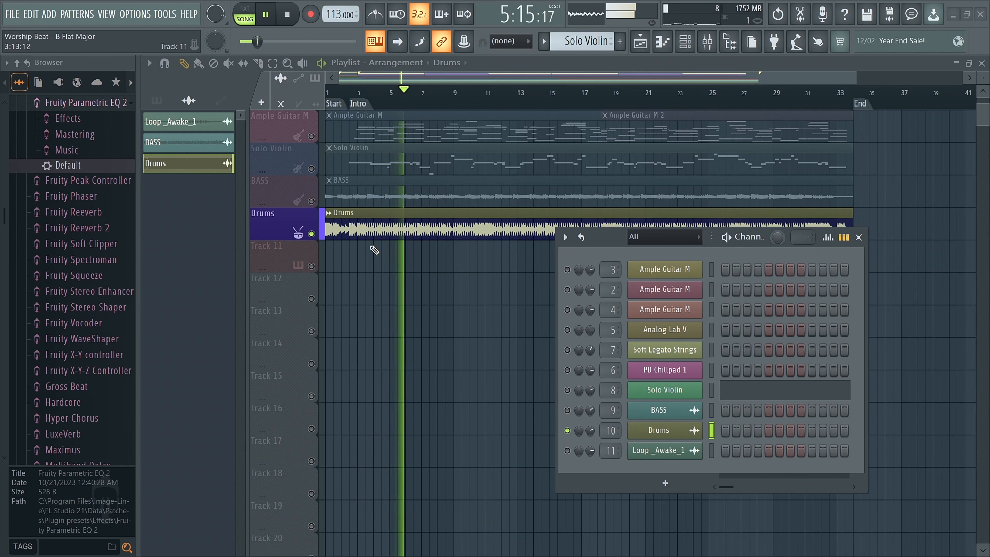
key("space")
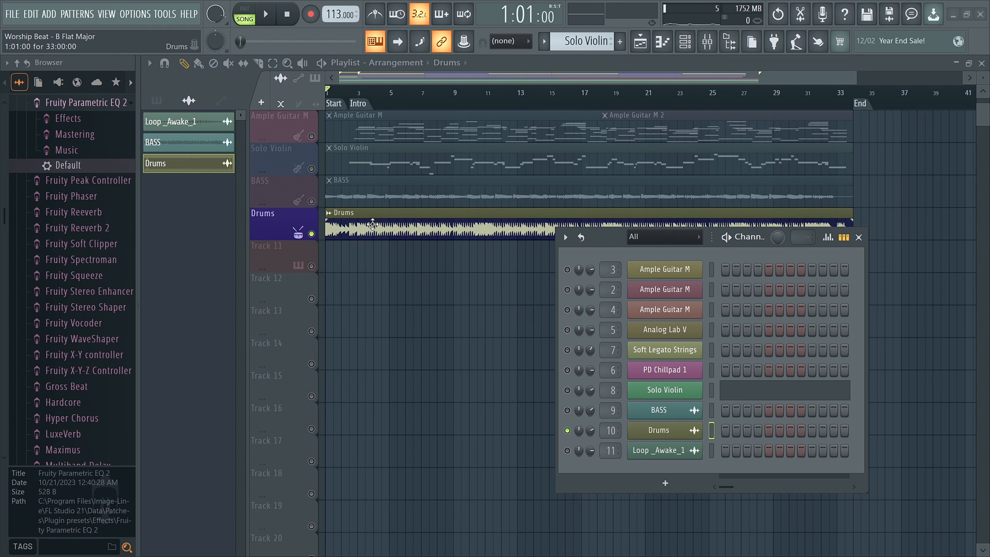
Unsolo the Drums playlist track to reactivate all the other playlist tracks
right_click(312, 234)
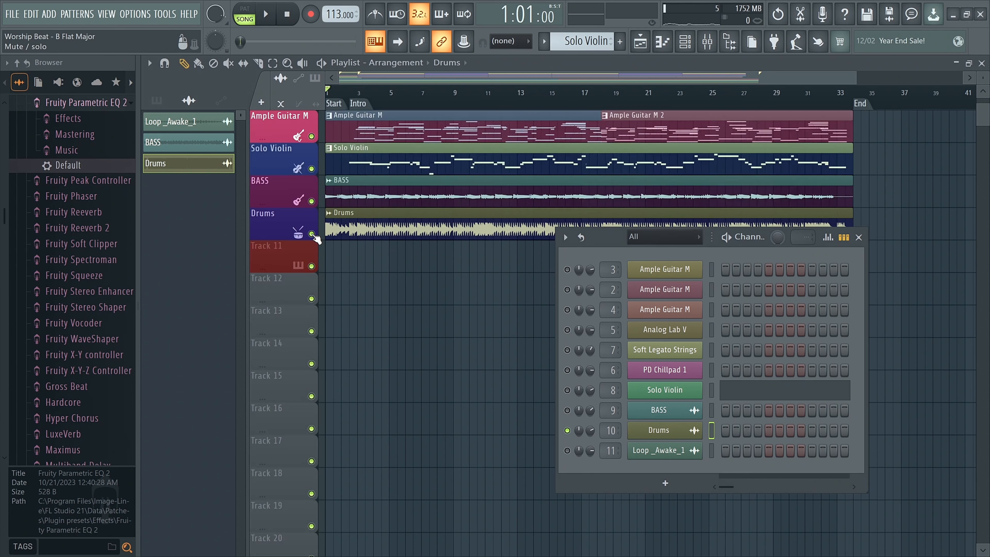
right_click(312, 235)
right_click(312, 234)
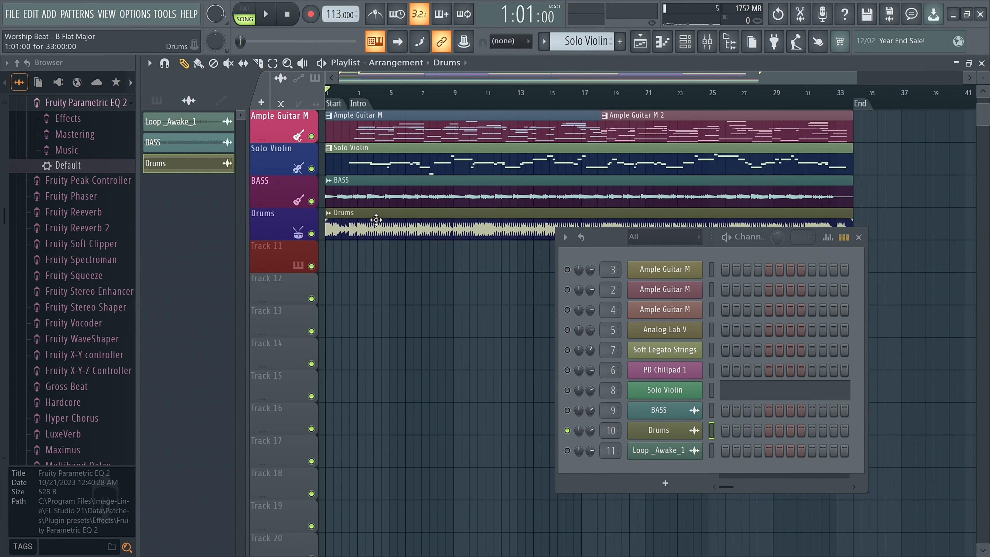
Switch all audio clips in the project to realtime stretching with the macro and accept the confirmation
scroll(375, 220, "up", 2)
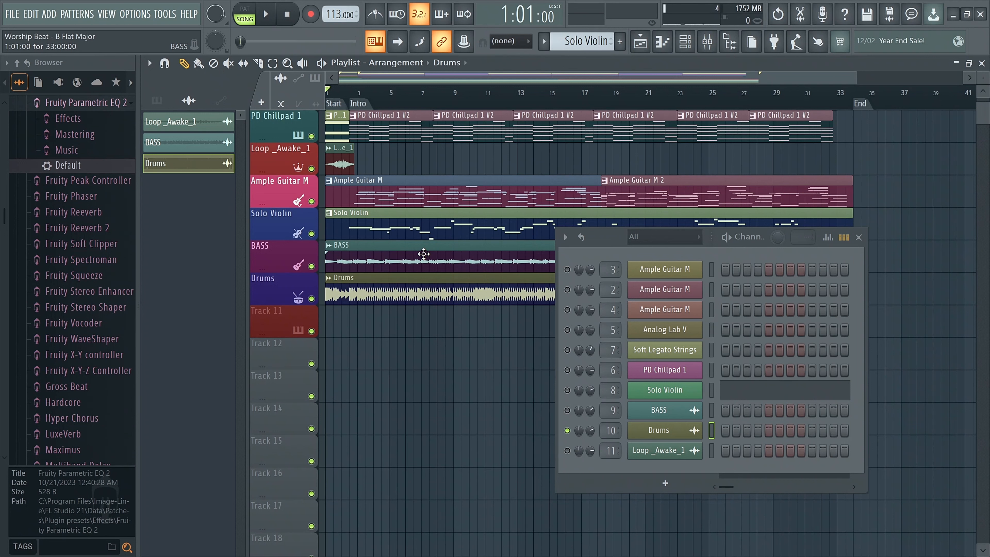
left_click(164, 14)
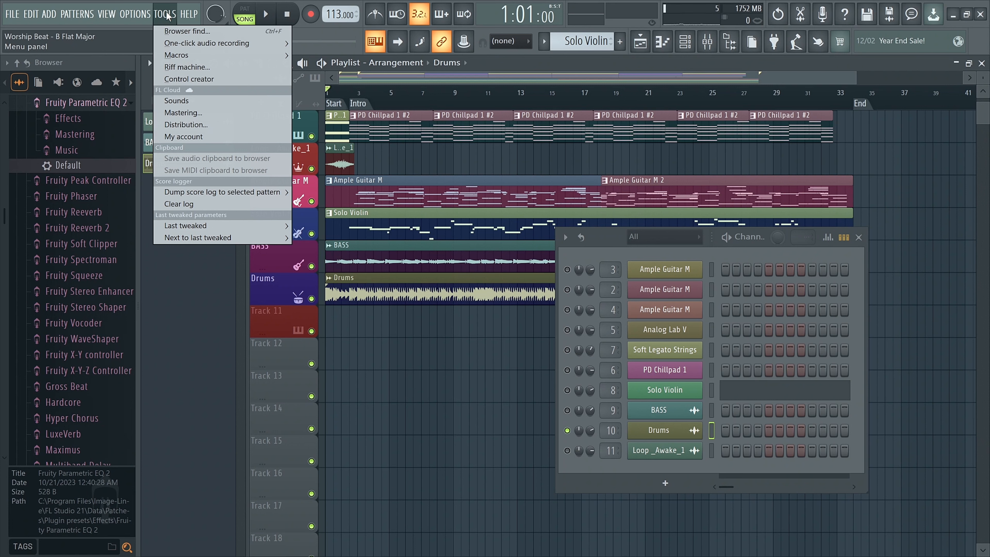
mouse_move(178, 60)
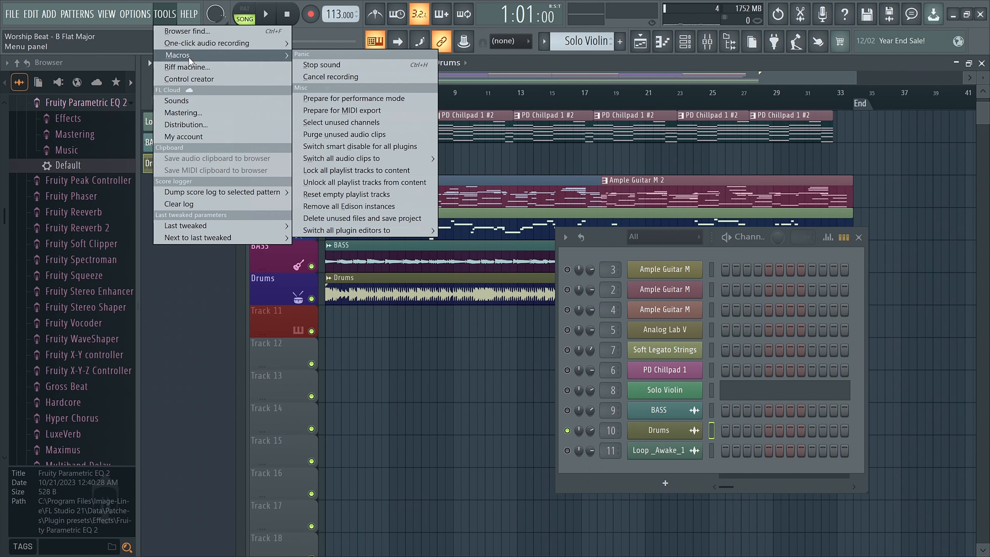
mouse_move(364, 160)
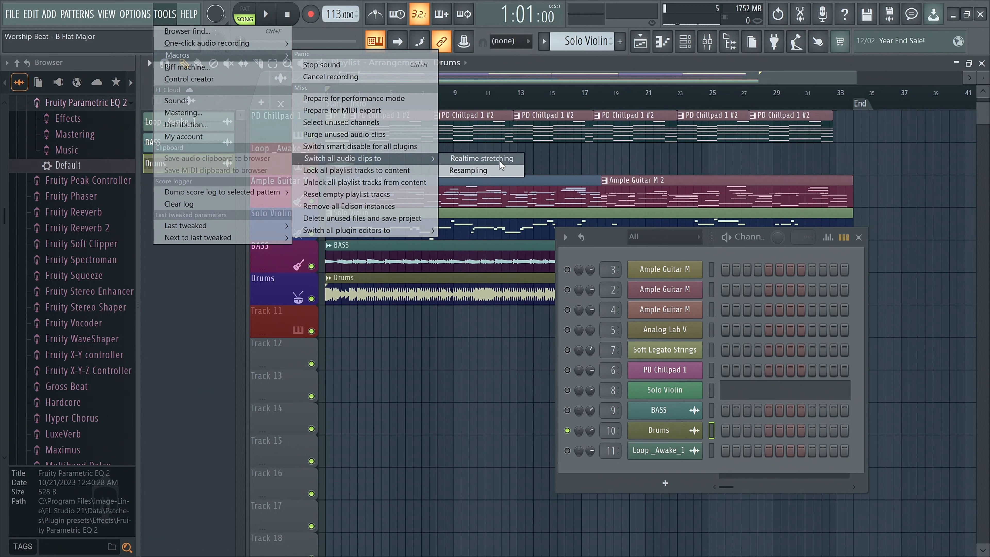
left_click(477, 161)
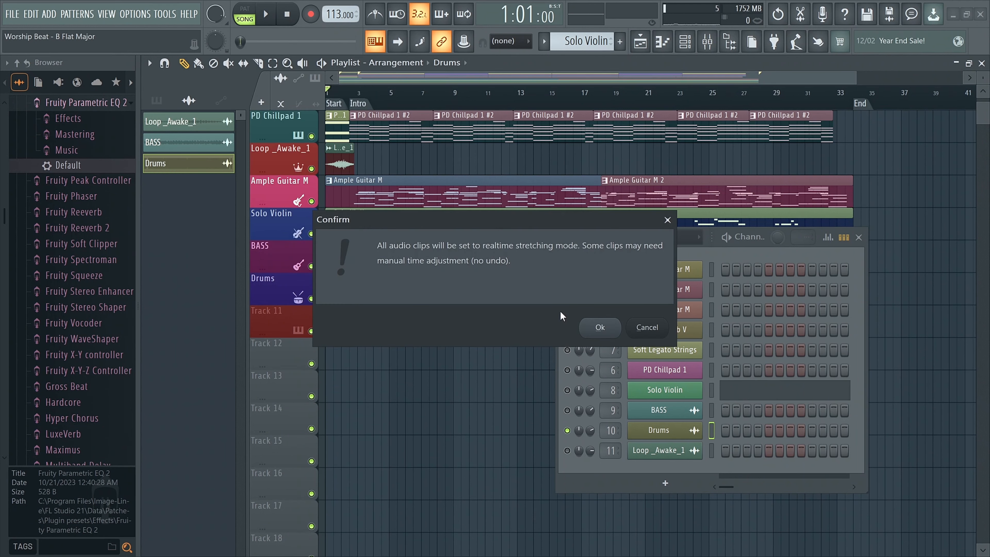
left_click(600, 327)
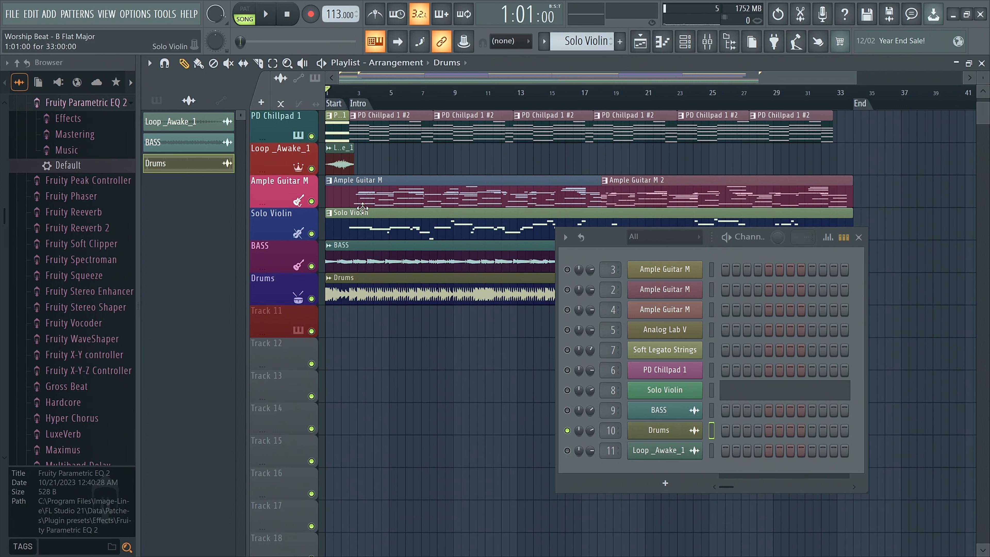
Open the Drums audio clip settings, examine the available time-stretching modes, and close the settings without choosing another mode
double_click(356, 292)
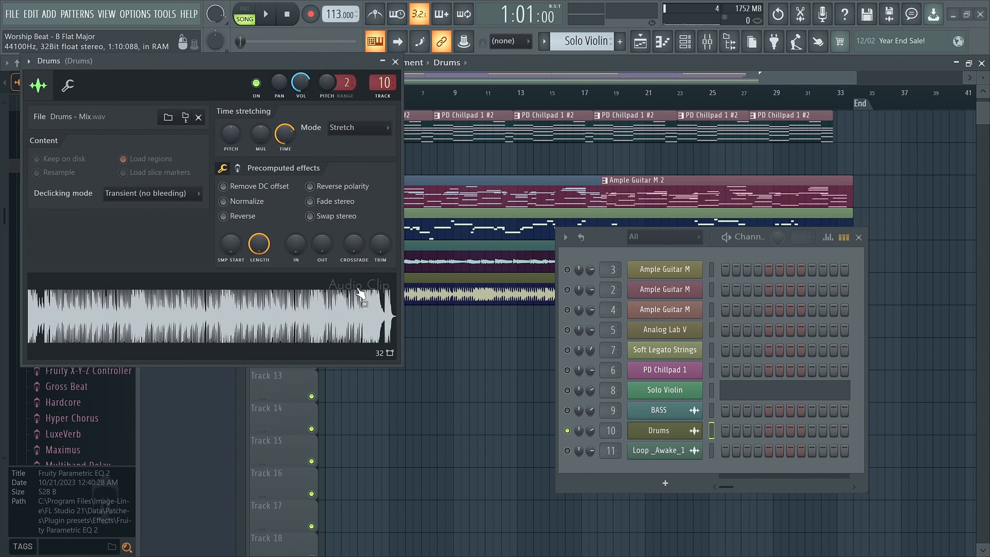
left_click(352, 130)
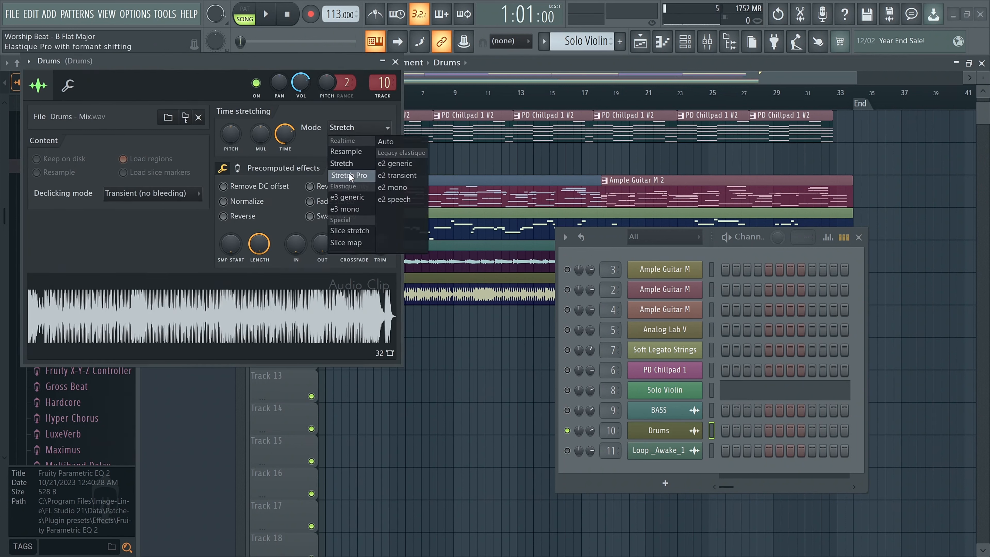
left_click(244, 64)
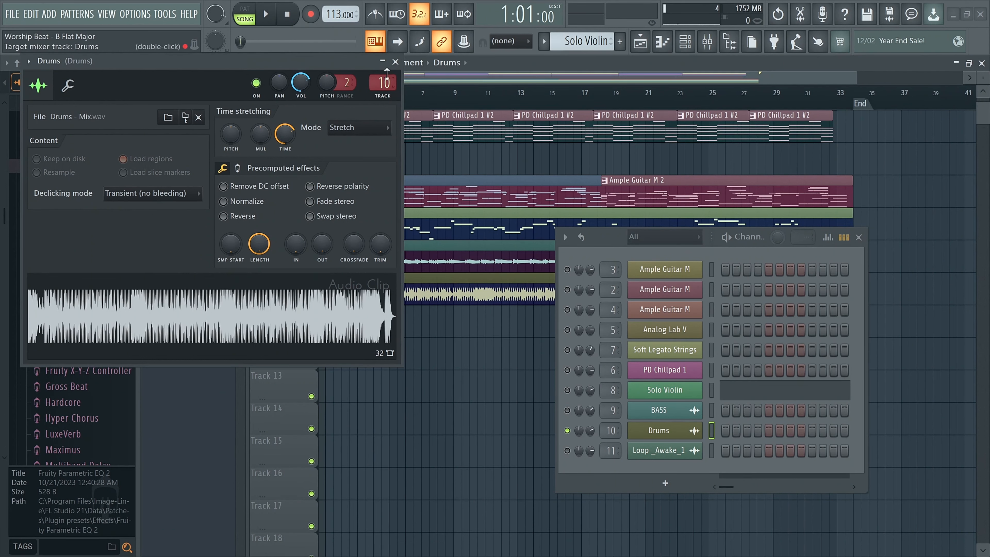
left_click(395, 61)
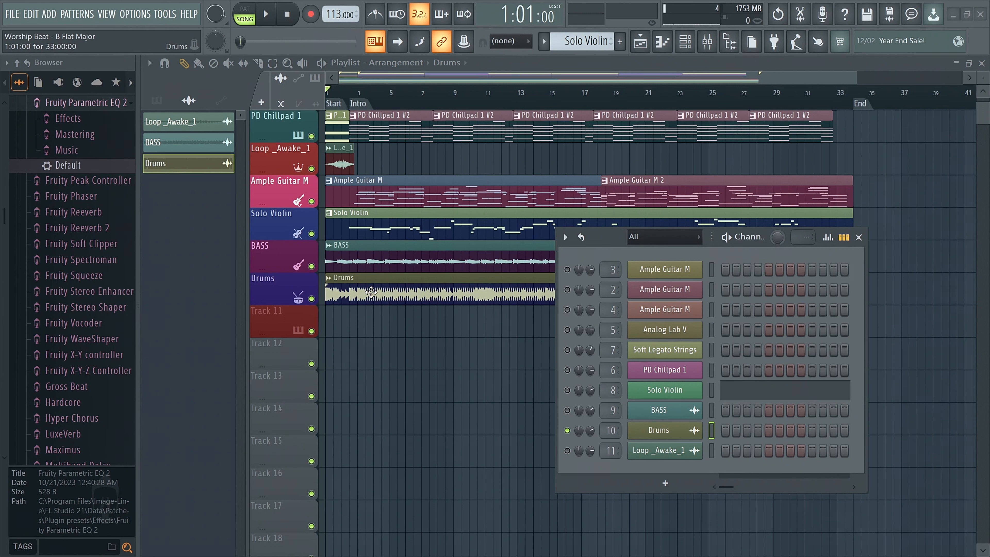
Reactivate the channels silenced by the Drums channel solo and audition the full arrangement from bar 1 to its end
left_click_drag(599, 244, 533, 257)
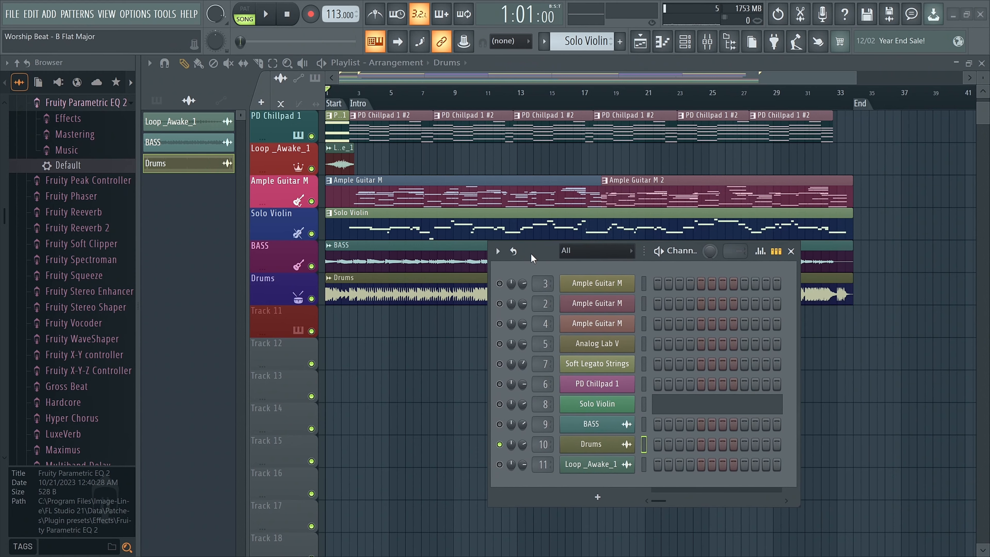
right_click(500, 283)
left_click(506, 290)
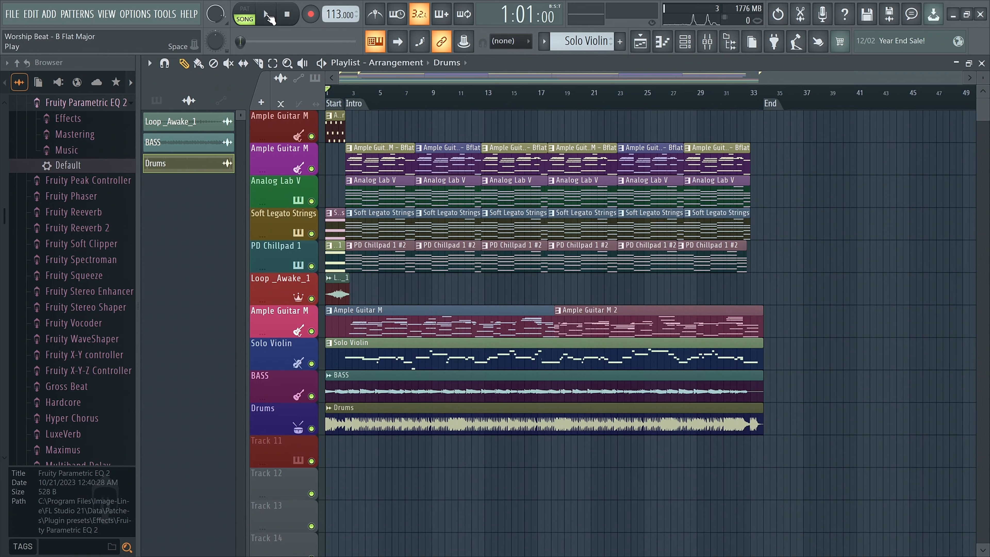
left_click(268, 14)
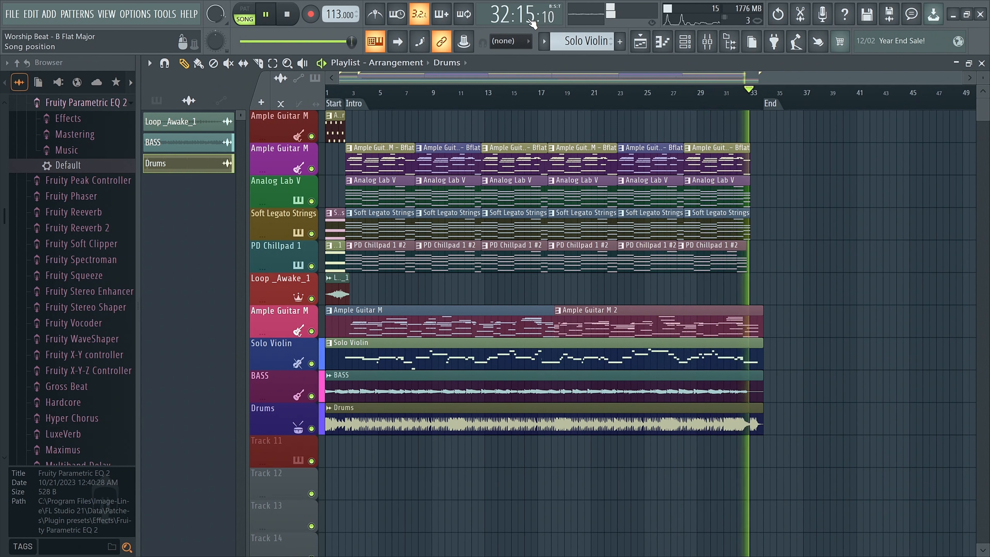
key("space")
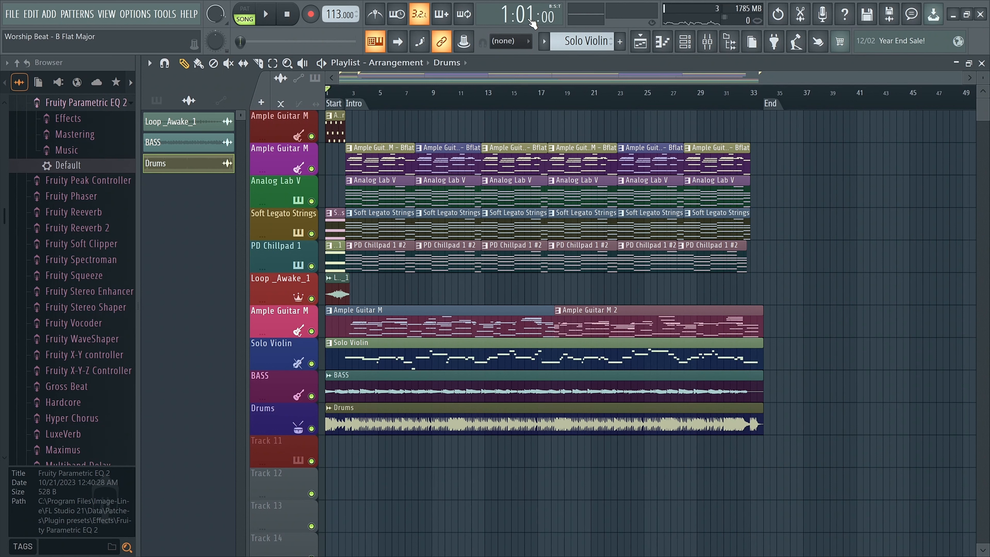
Solo the Solo Violin track and the Ample Guitar M track directly above it one after the other, and unsolo to reactivate all tracks
right_click(311, 364)
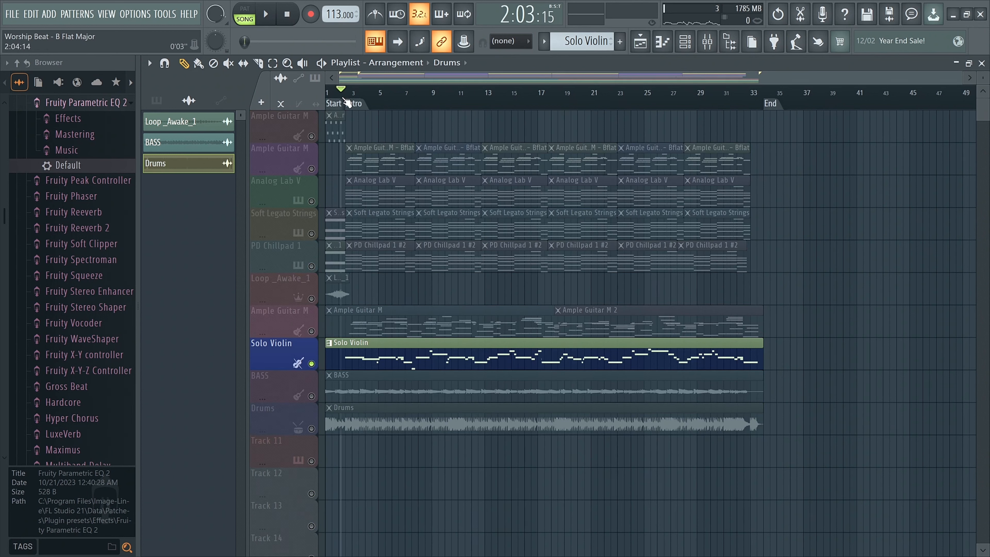
left_click(363, 339)
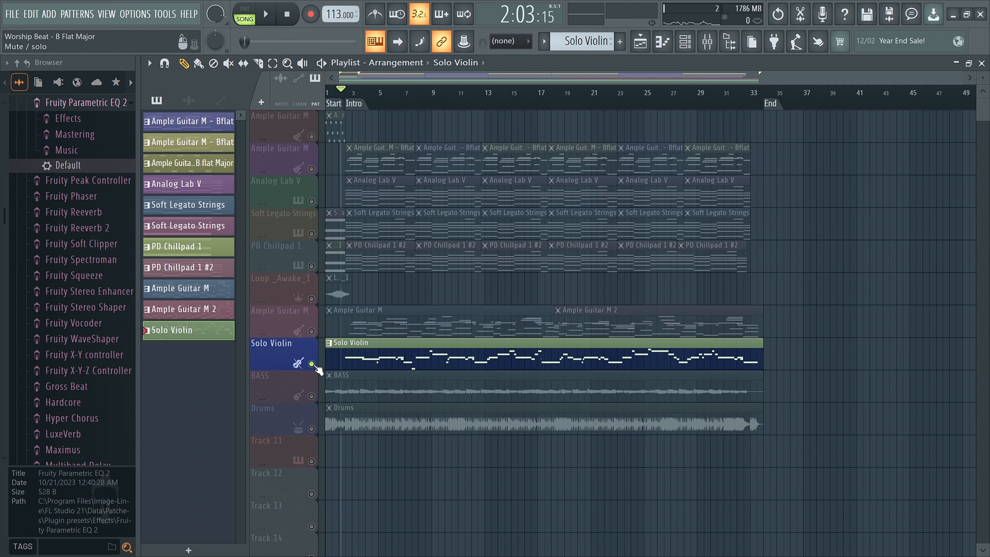
right_click(312, 332)
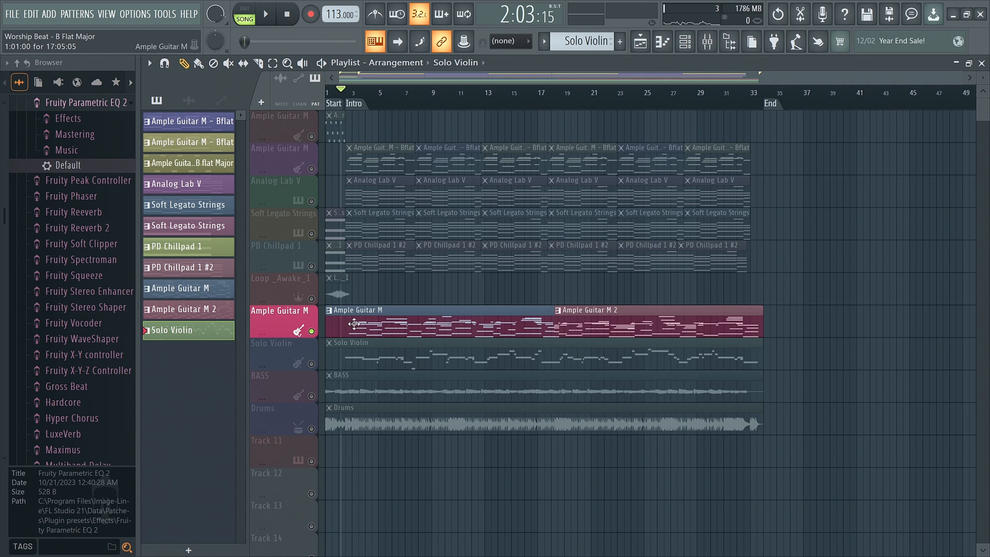
right_click(312, 331)
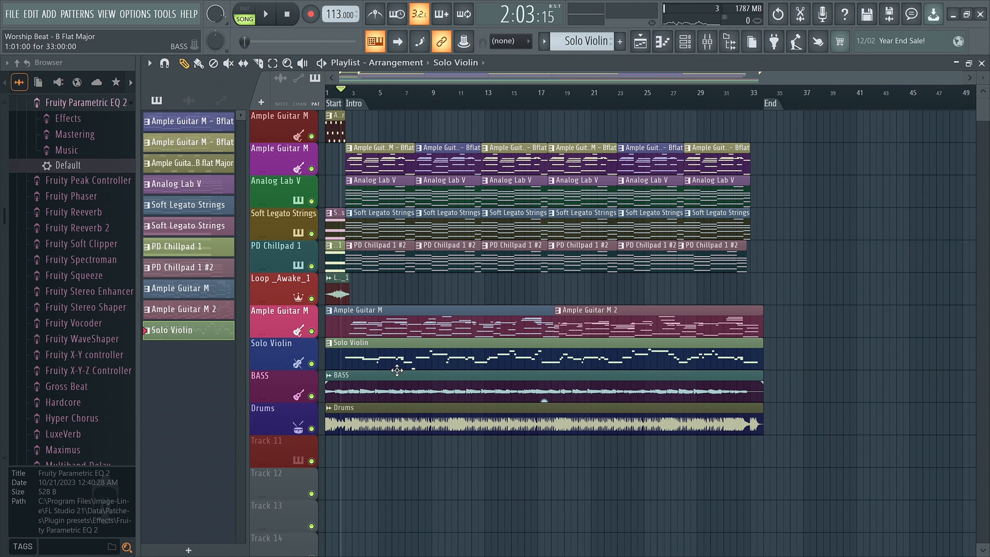
Delete the empty, coloured Track 11 below the Drums track and confirm the deletion
right_click(278, 448)
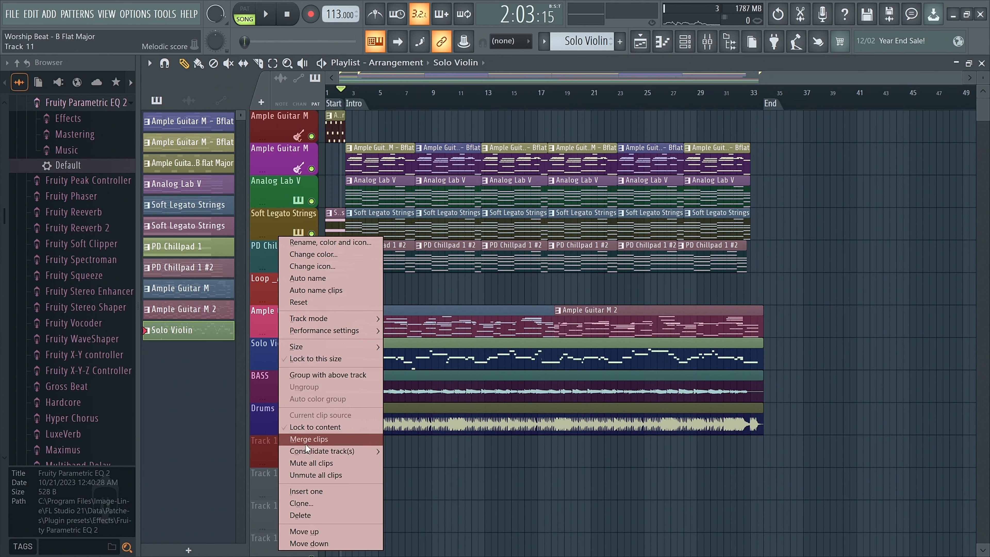
left_click(305, 515)
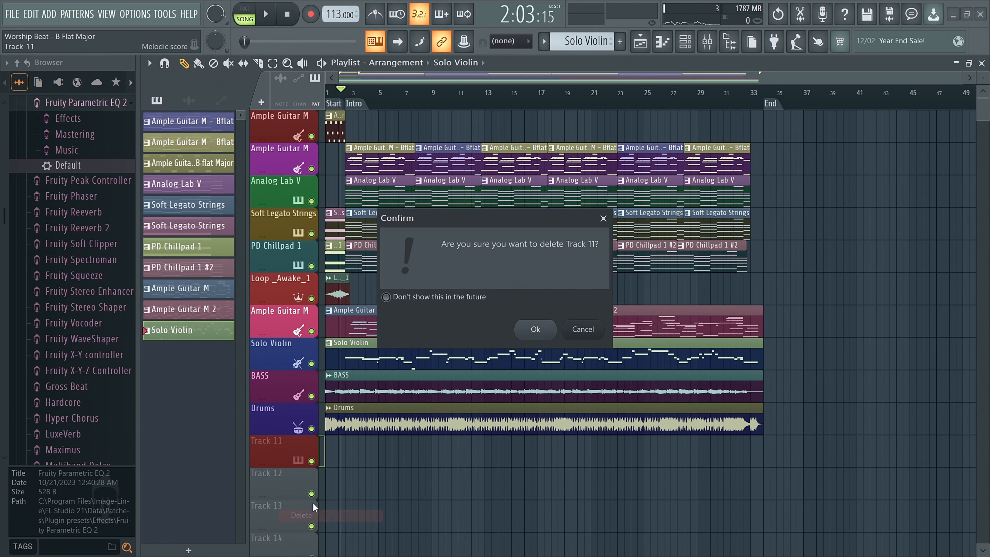
left_click(536, 329)
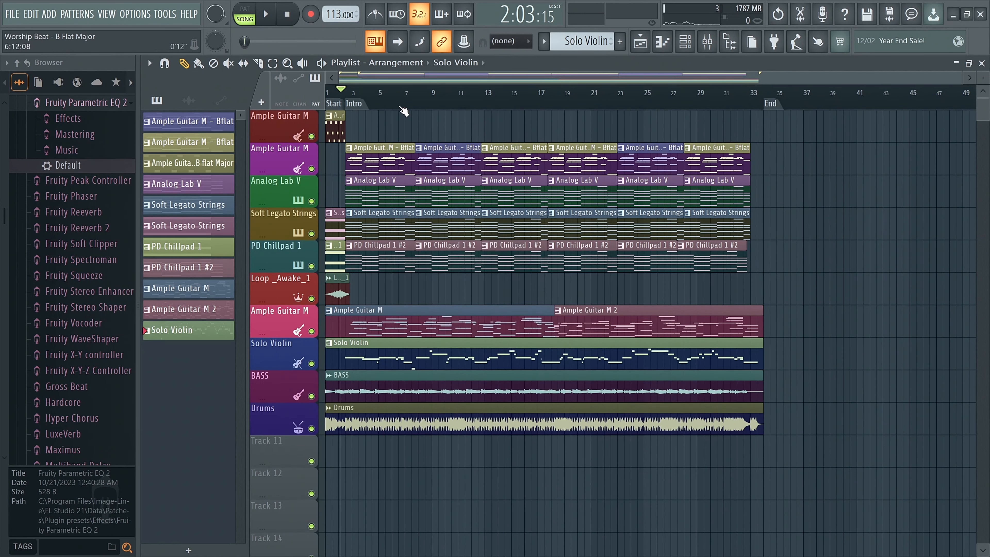
Add a time marker named Lead on the playlist timeline at about 12:13, where the third Ample Guitar M - Bflat clip starts
scroll(404, 112, "up", 5)
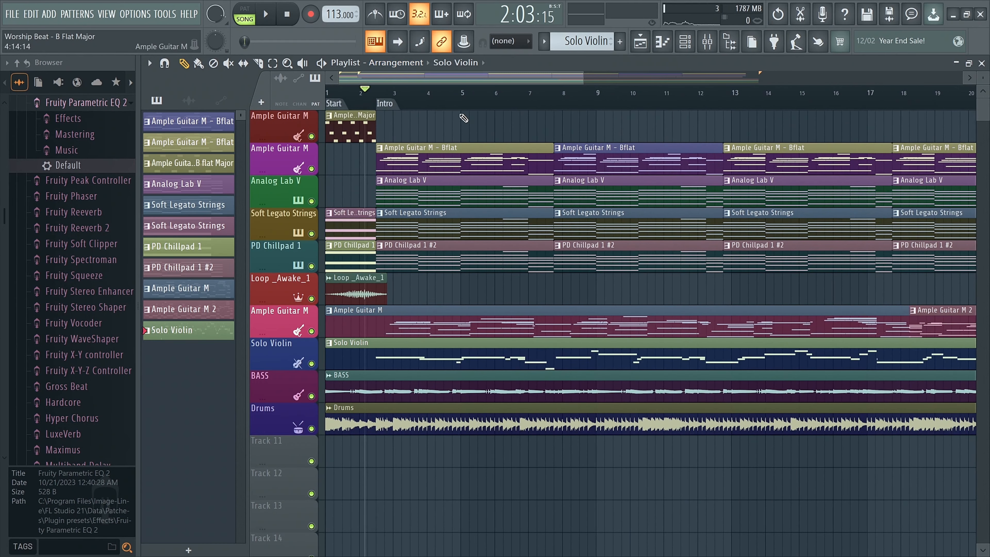
scroll(365, 100, "down", 1)
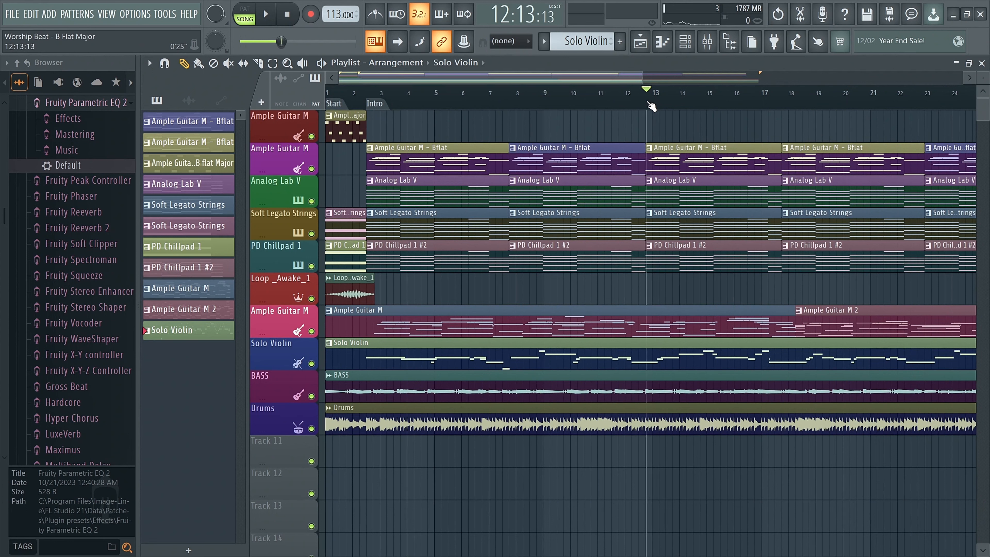
key("alt+t")
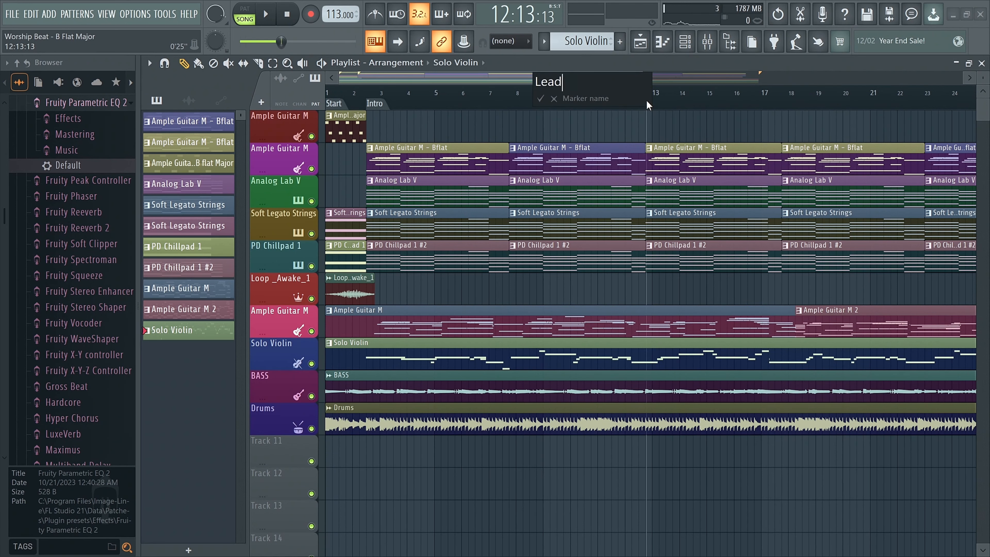
key("Return")
Add a time marker named Choir on the playlist timeline at the start of bar 23
scroll(631, 105, "right", 5)
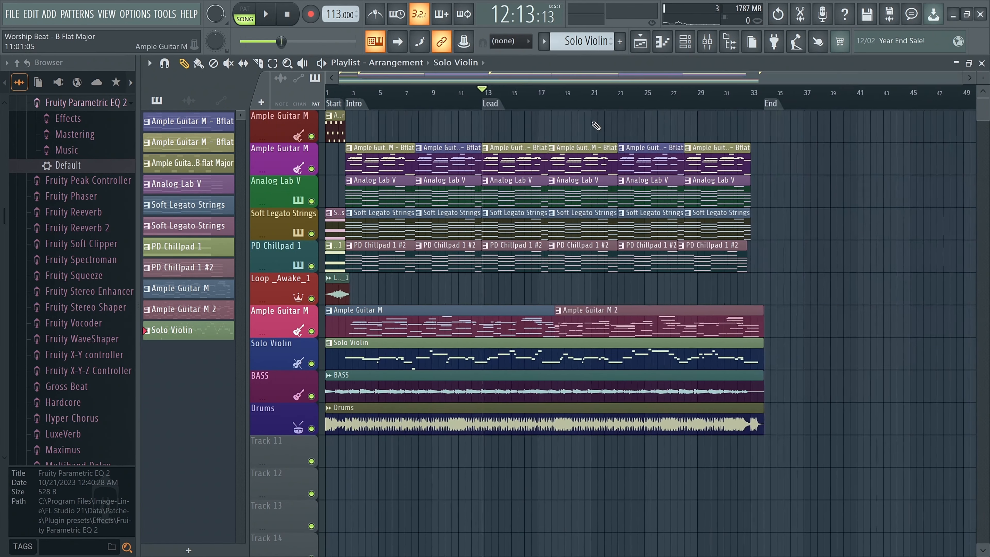
left_click(626, 106)
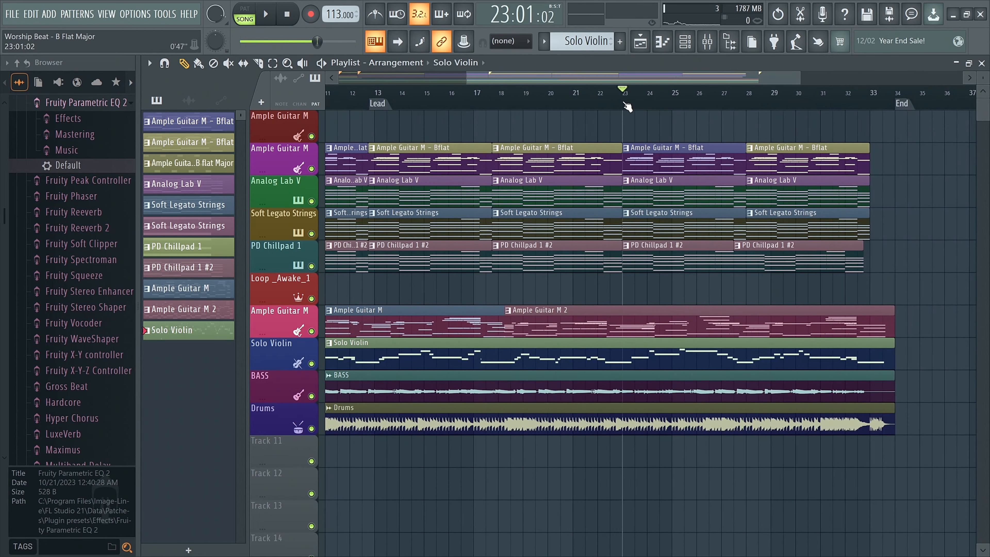
key("alt+t")
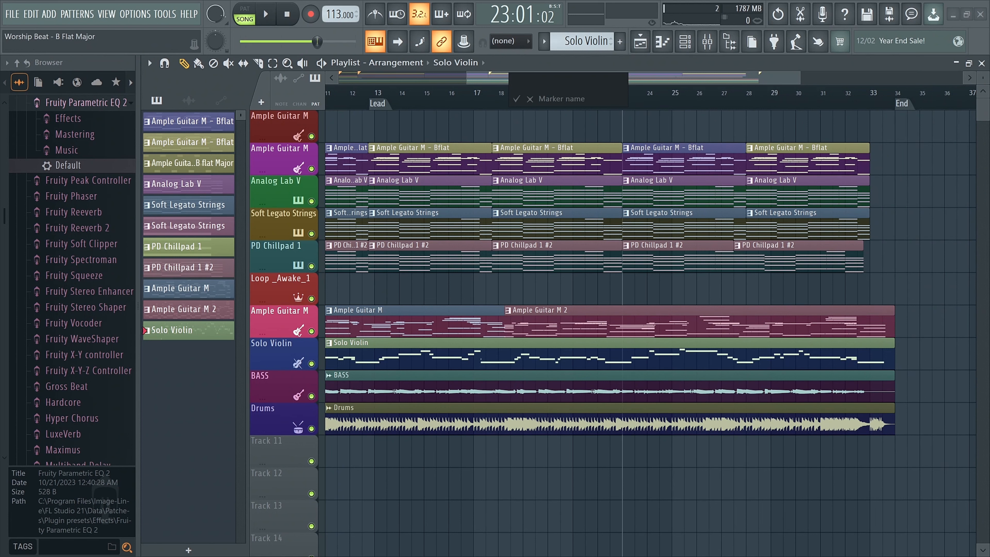
type("Choir")
key("Return")
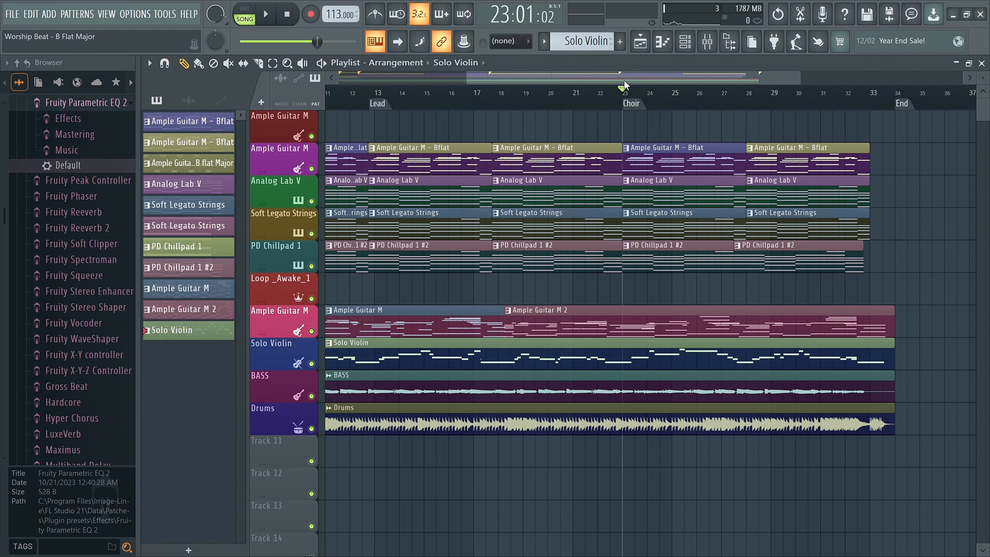
Select the Lead, Choir and Intro sections of the arrangement one at a time from their markers to review the song structure
scroll(623, 85, "down", 3)
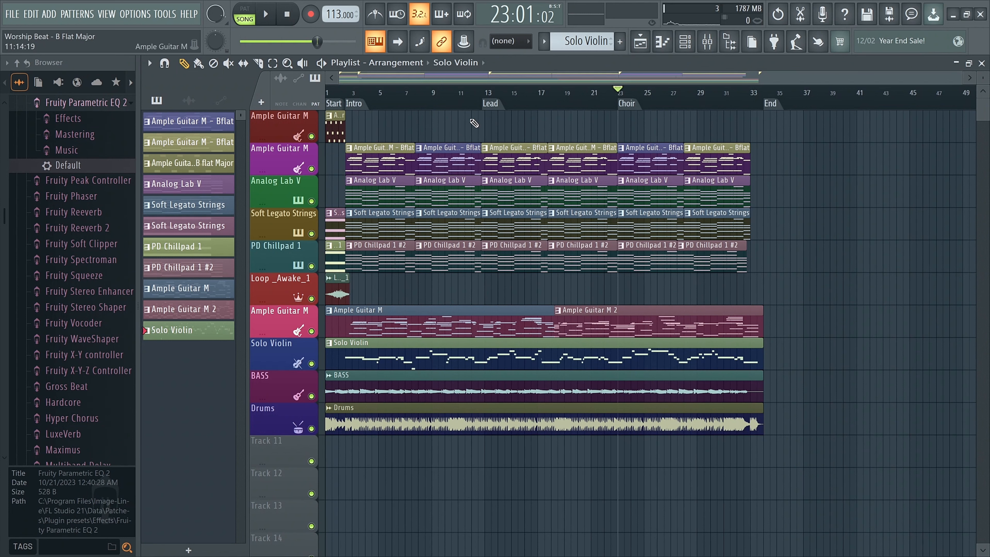
left_click(491, 104)
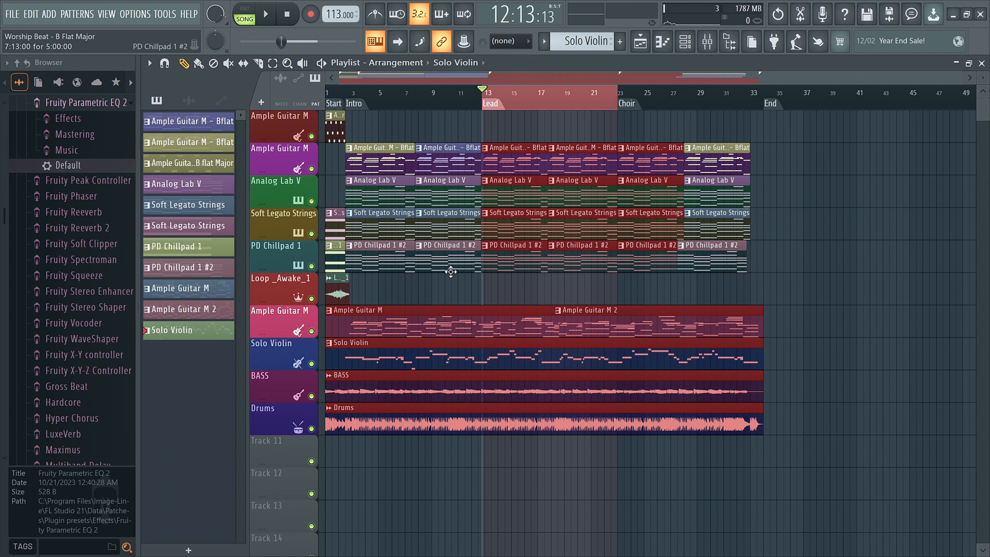
left_click(628, 103)
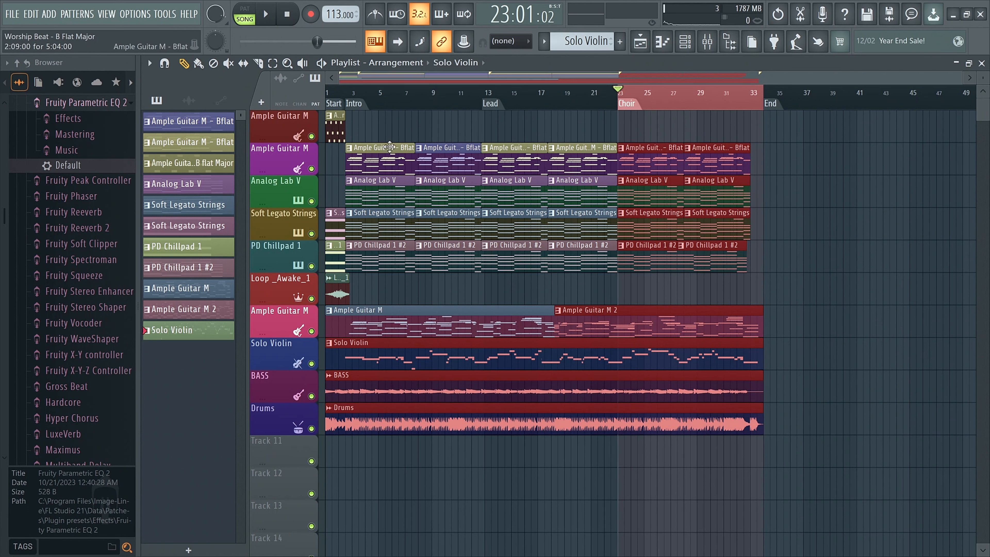
left_click(356, 105)
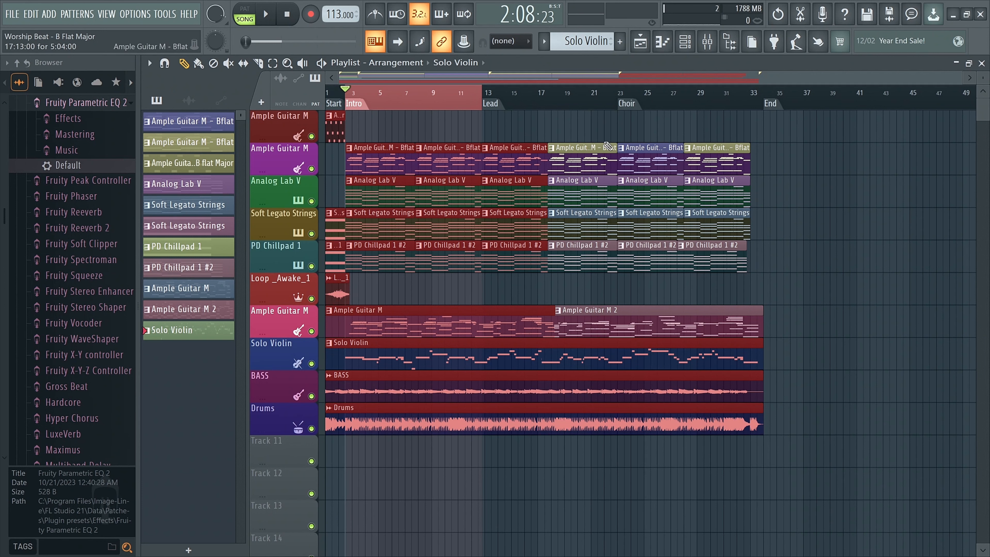
left_click(626, 103)
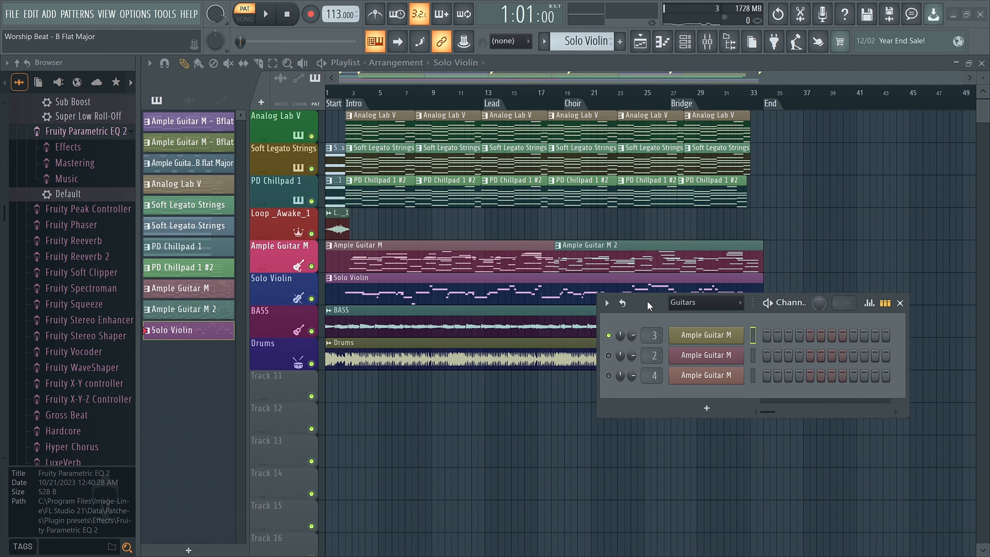
Create a new pattern named Piano and place its clip at the start of Track 11
left_click_drag(648, 302, 594, 298)
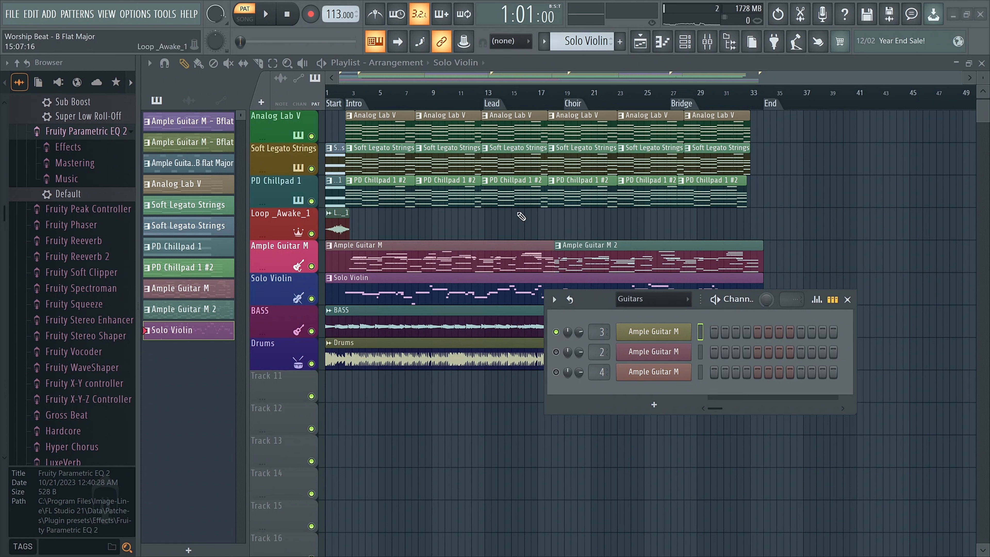
left_click(190, 550)
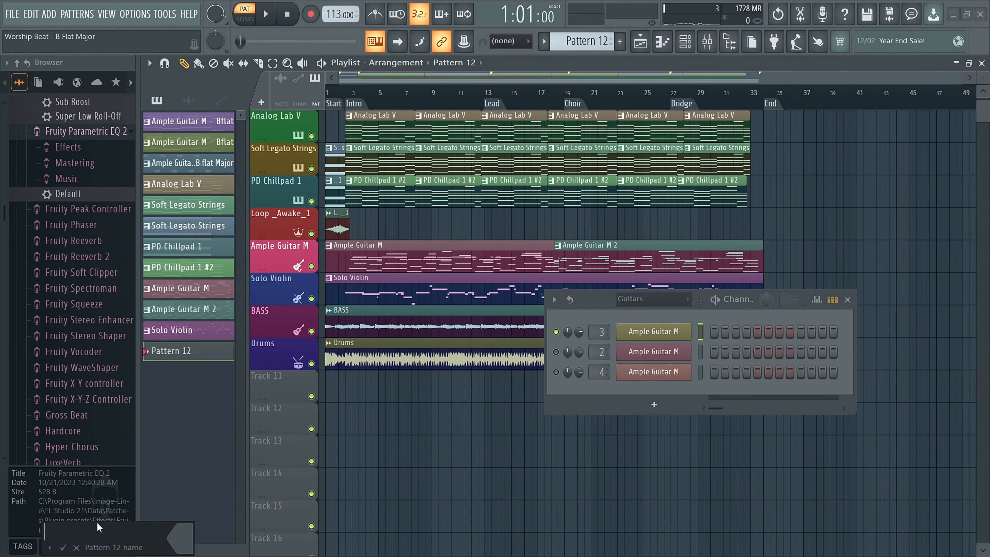
type("Piano")
key("Return")
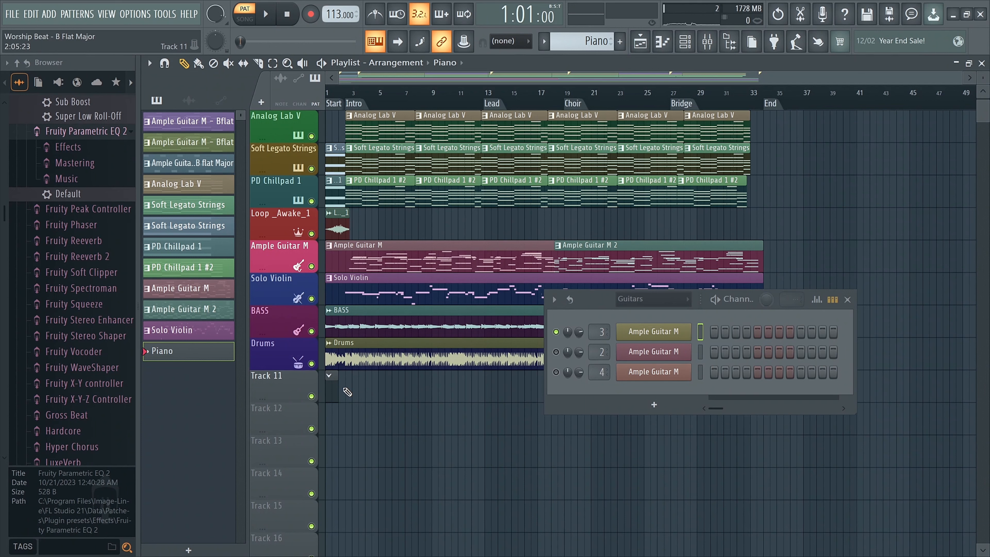
Check the Digital Keyboard input in the MIDI settings, disable and re-enable it, and close the settings
key("n")
left_click(142, 18)
left_click(141, 54)
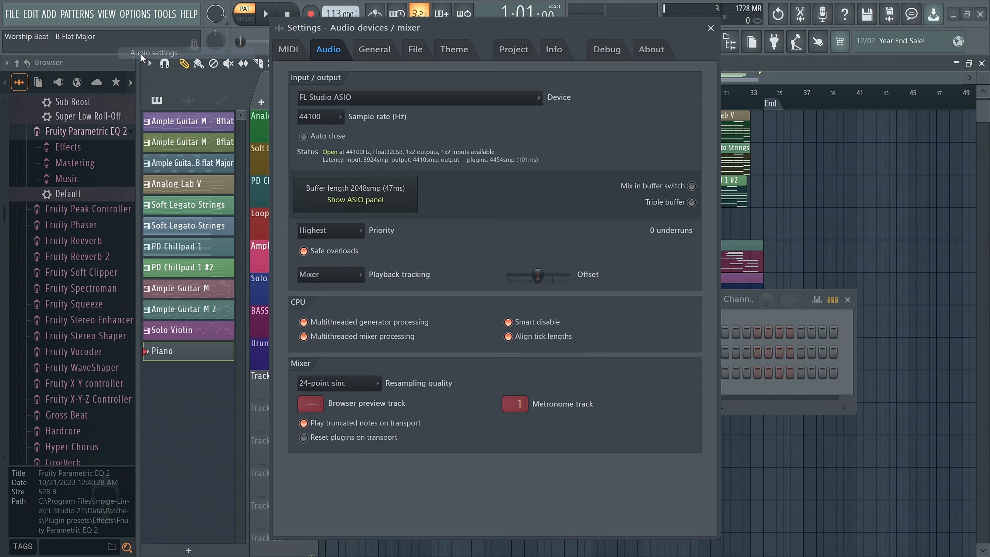
left_click(287, 52)
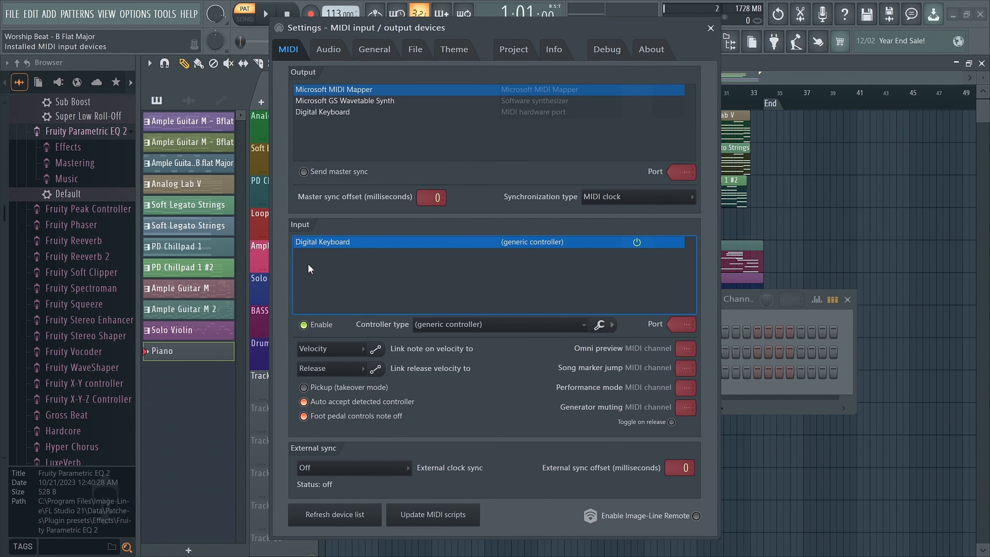
left_click(306, 326)
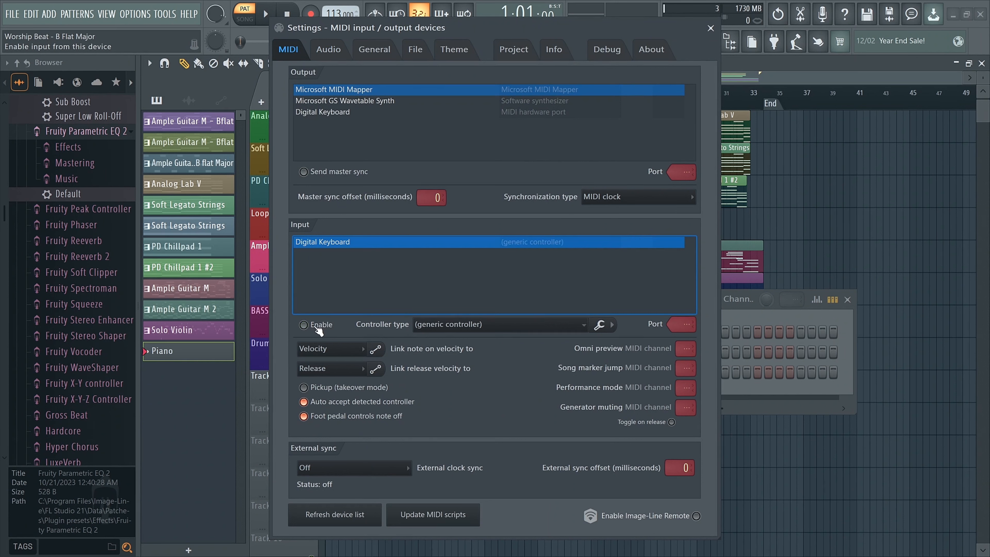
left_click(305, 326)
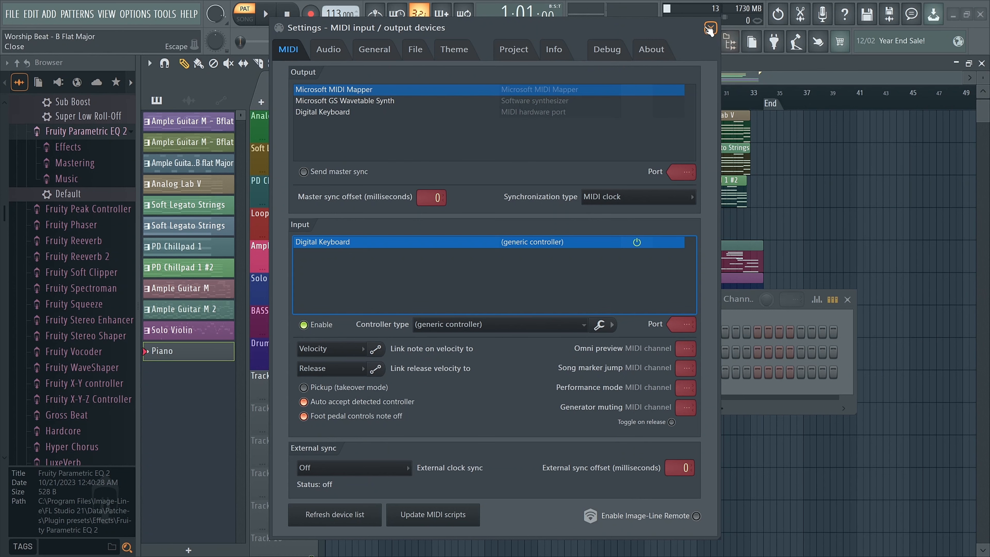
left_click(709, 28)
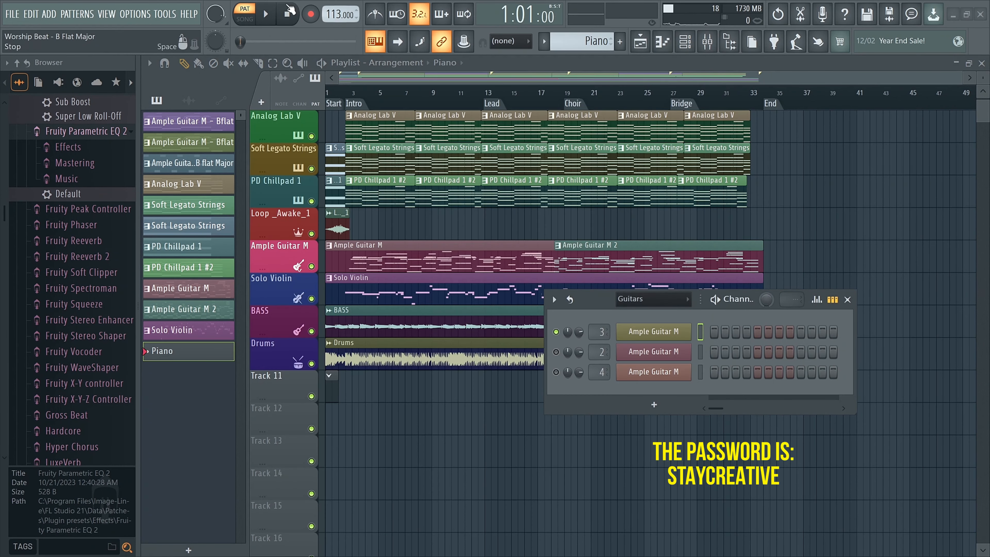
Record notes and automation into the Piano pattern with the first Ample Guitar M channel through about bar 33, and close the channel rack
left_click(313, 16)
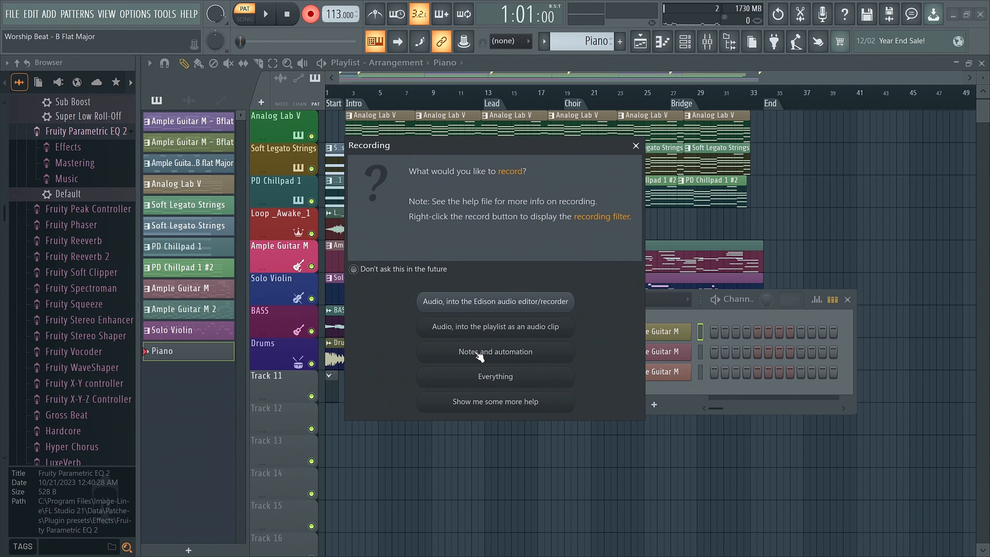
left_click(461, 353)
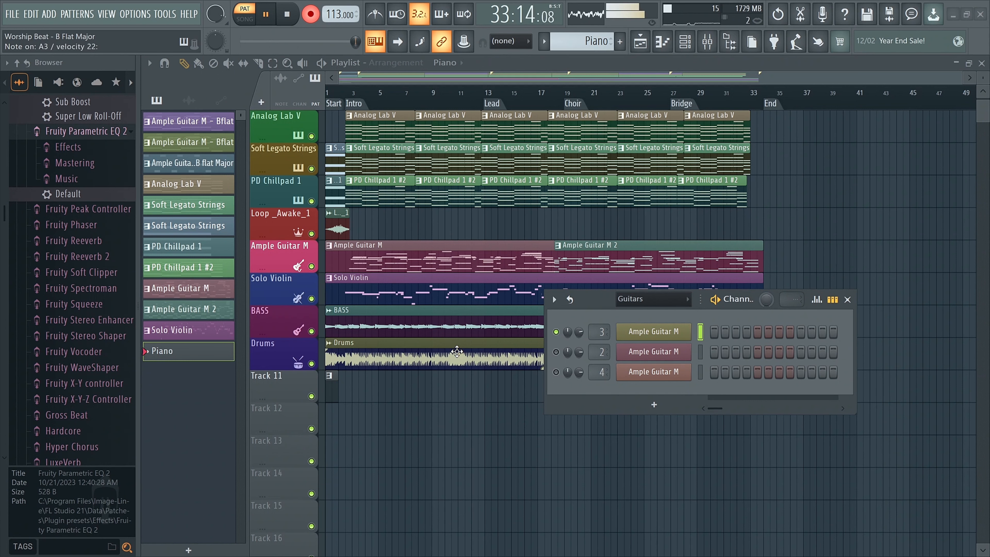
key("space")
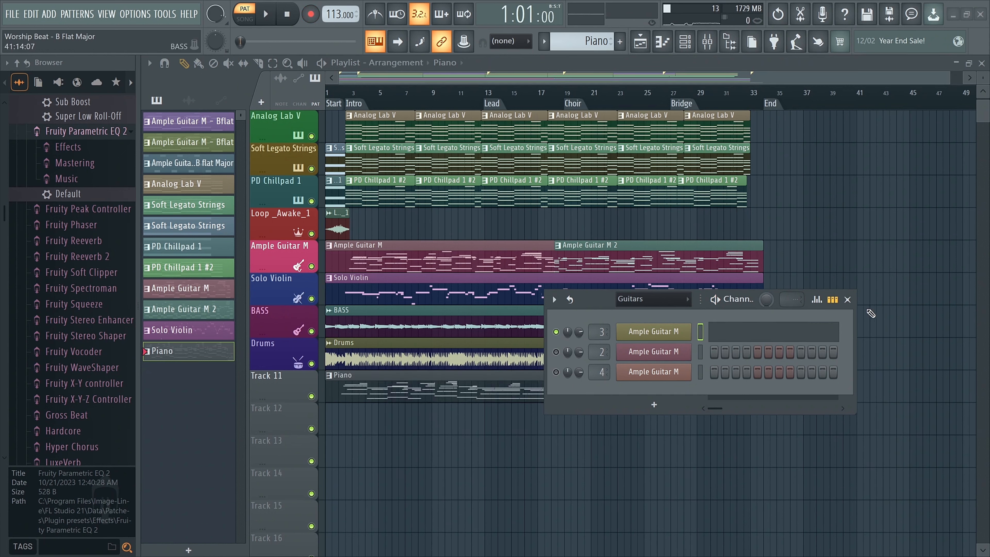
left_click(847, 299)
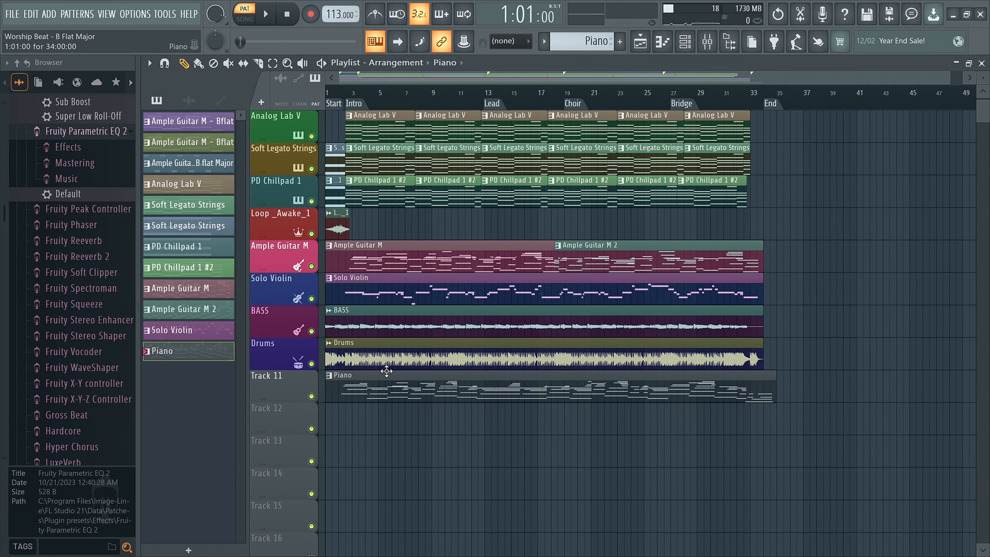
Open the Piano clip's notes in the piano roll and play the recording from the start to about bar 32
double_click(362, 390)
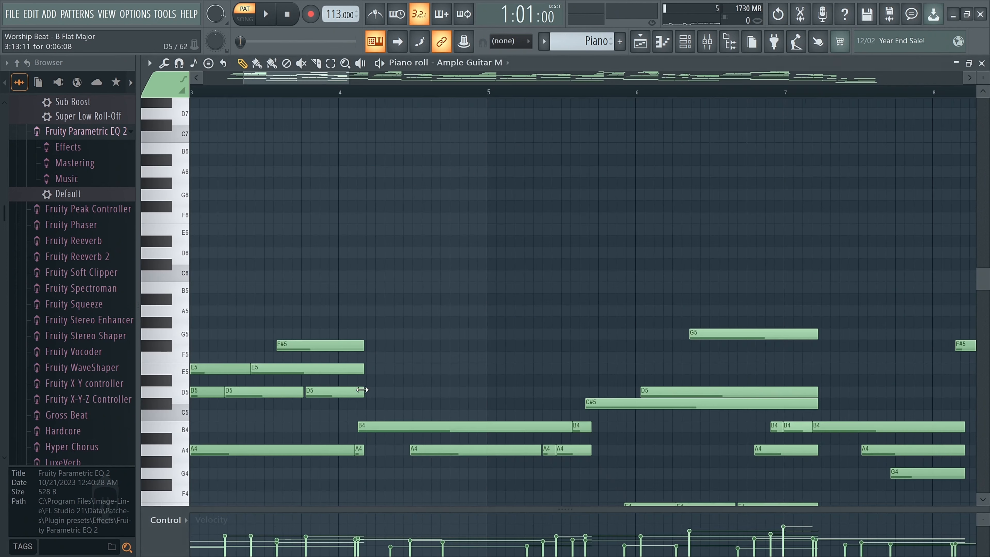
scroll(344, 302, "down", 4)
scroll(307, 137, "down", 3, "ctrl")
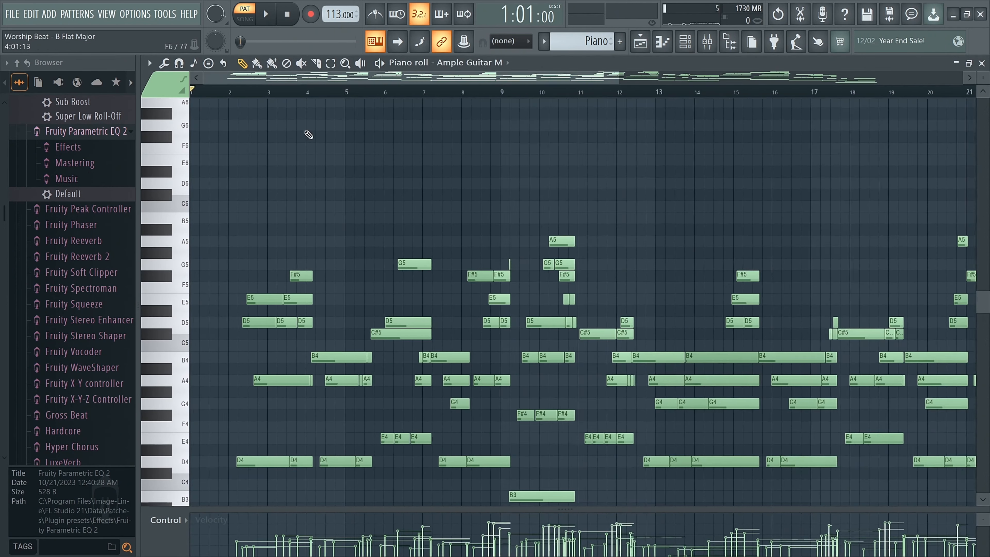
key("space")
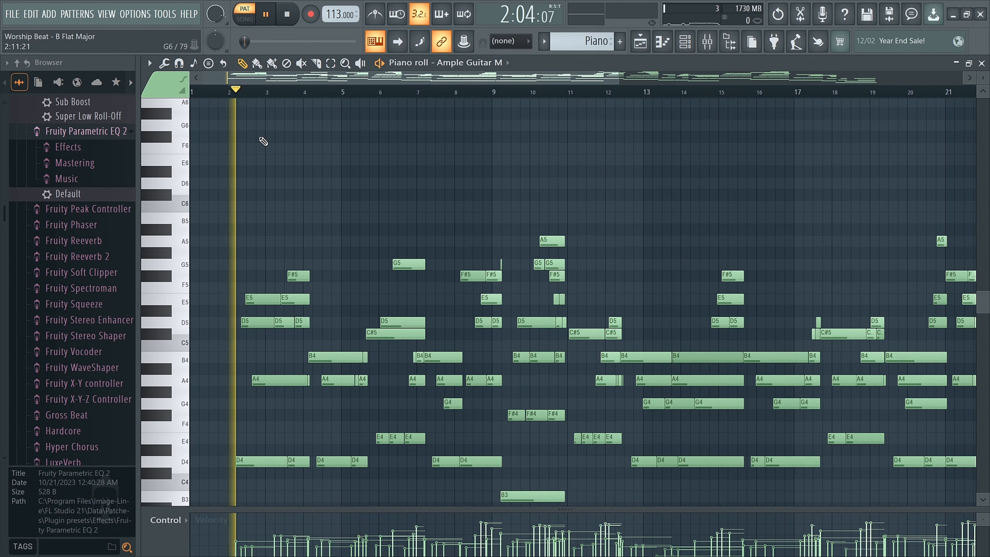
scroll(292, 185, "down", 1)
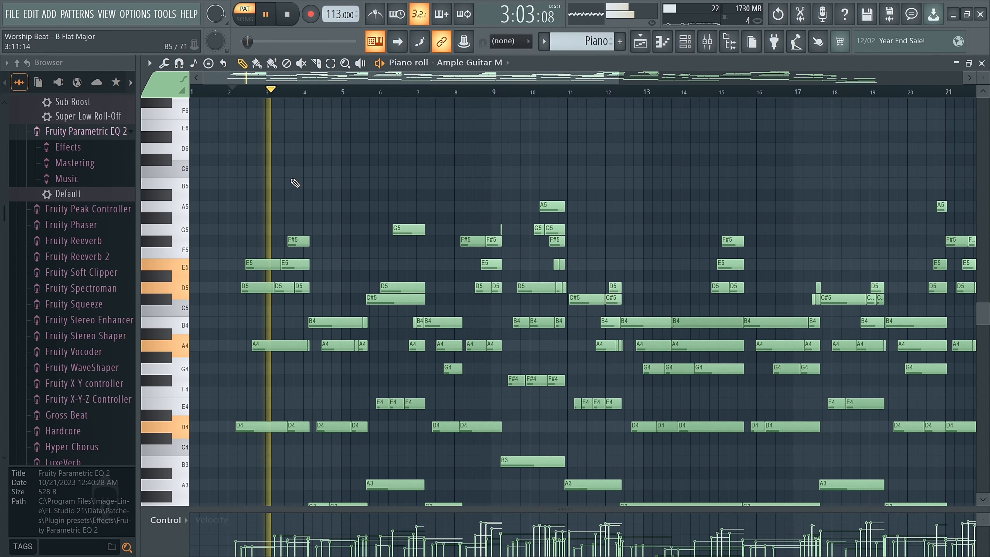
scroll(295, 183, "down", 2, "ctrl")
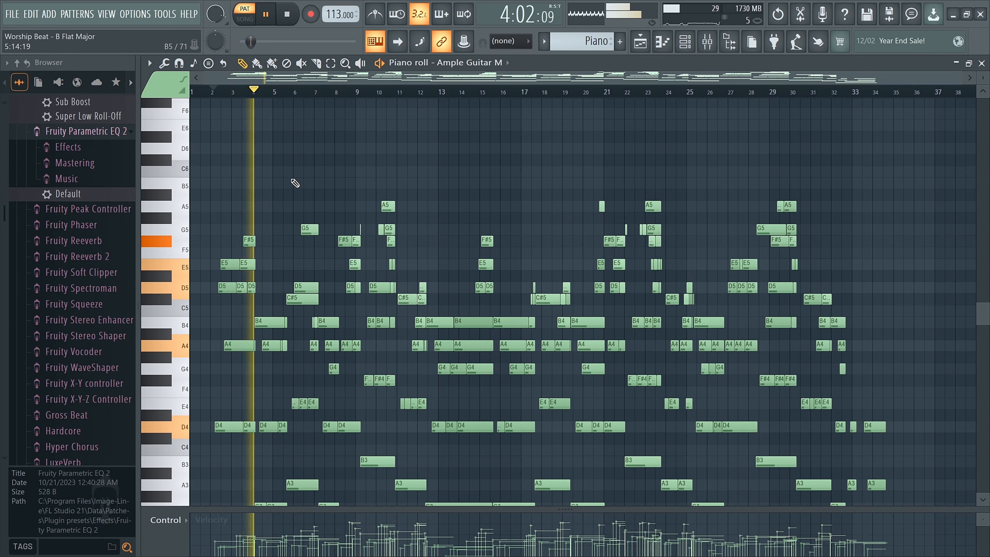
scroll(295, 183, "down", 1)
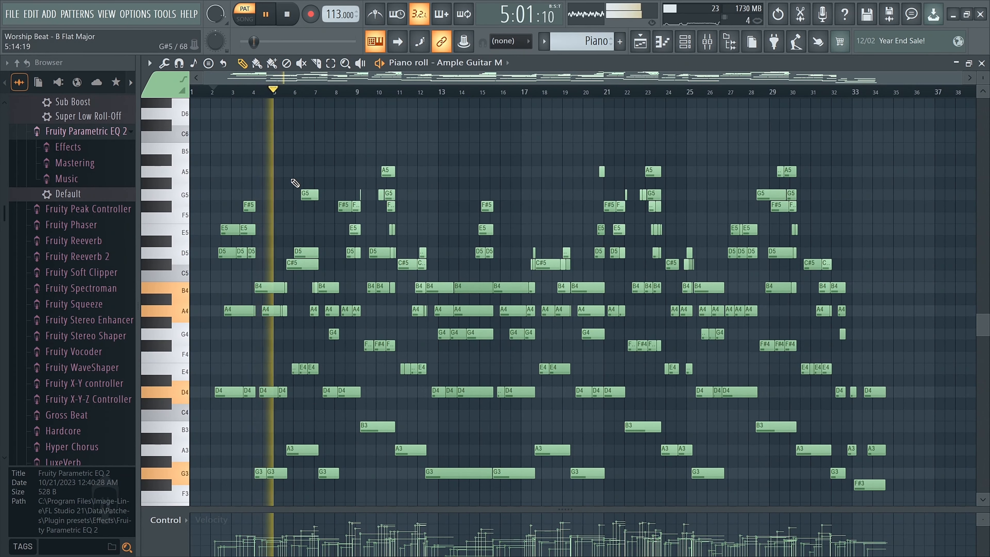
scroll(295, 184, "down", 1)
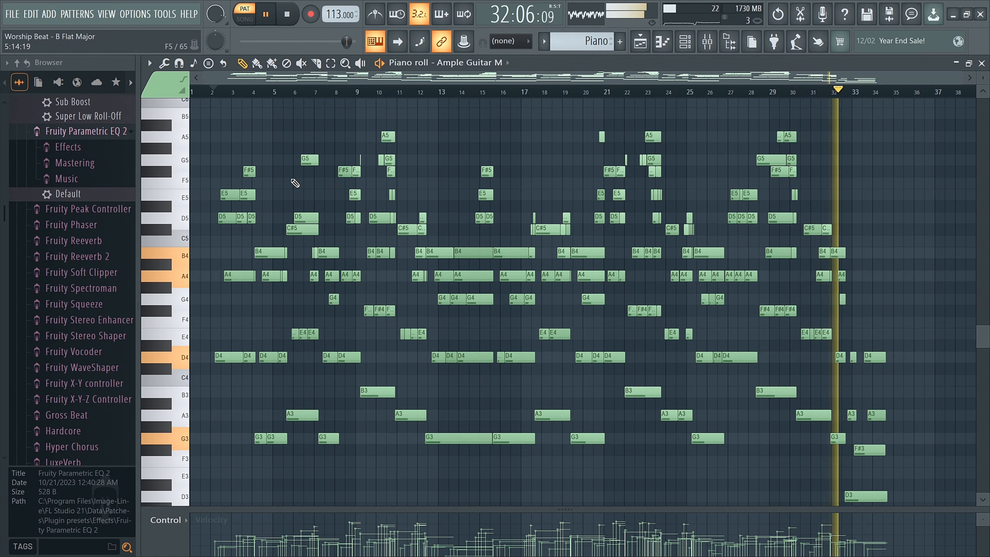
key("space")
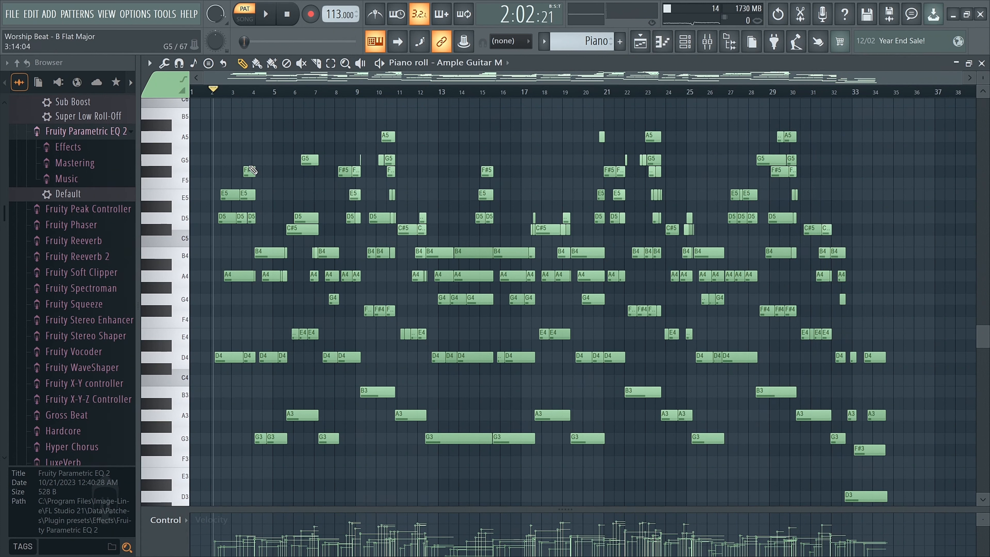
Add a short G5 note in bar 2, delete it again, and return from the piano roll to the playlist
left_click(222, 159)
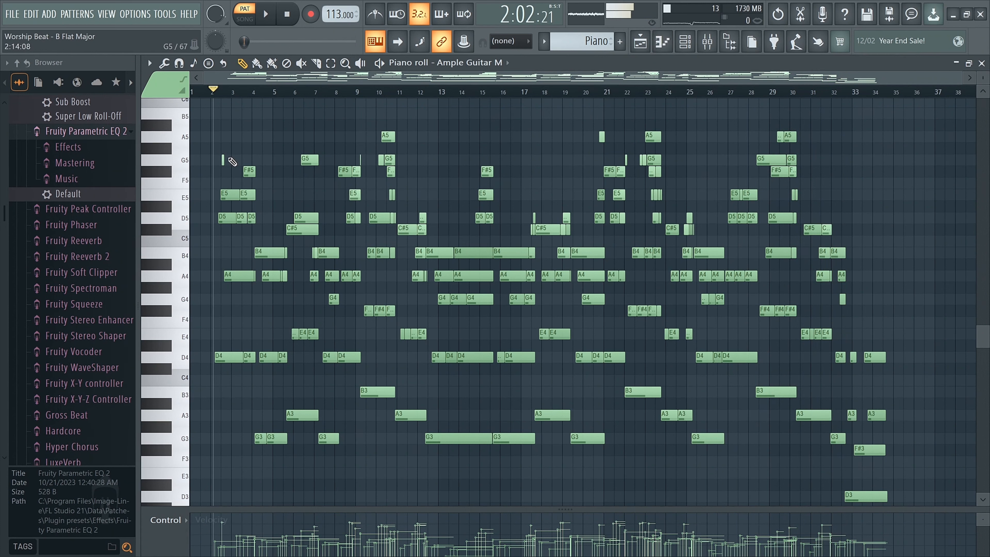
right_click(222, 160)
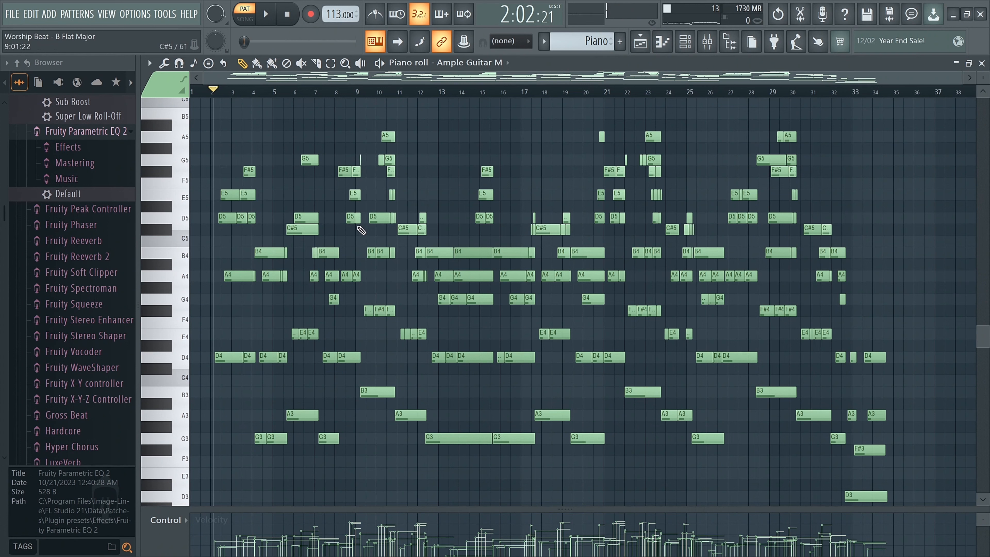
left_click(665, 48)
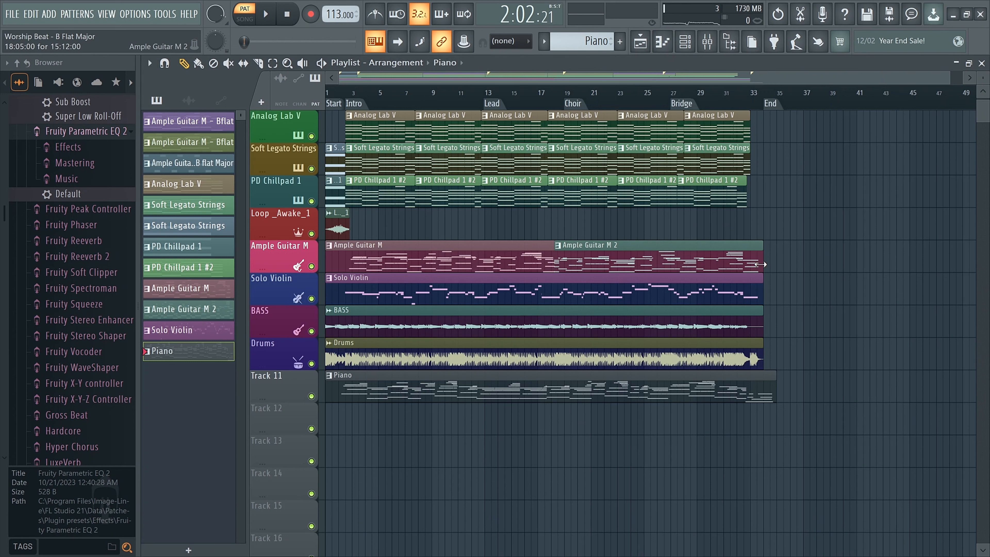
Assign random colors to all patterns in the list, from the first Ample Guitar M pattern through Piano
left_click(201, 122)
right_click(186, 353)
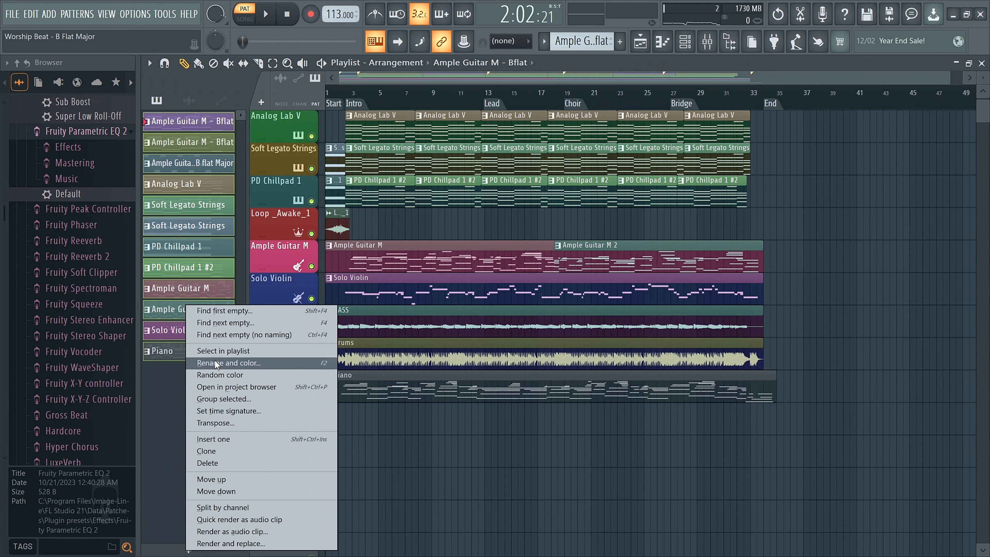
left_click(219, 376)
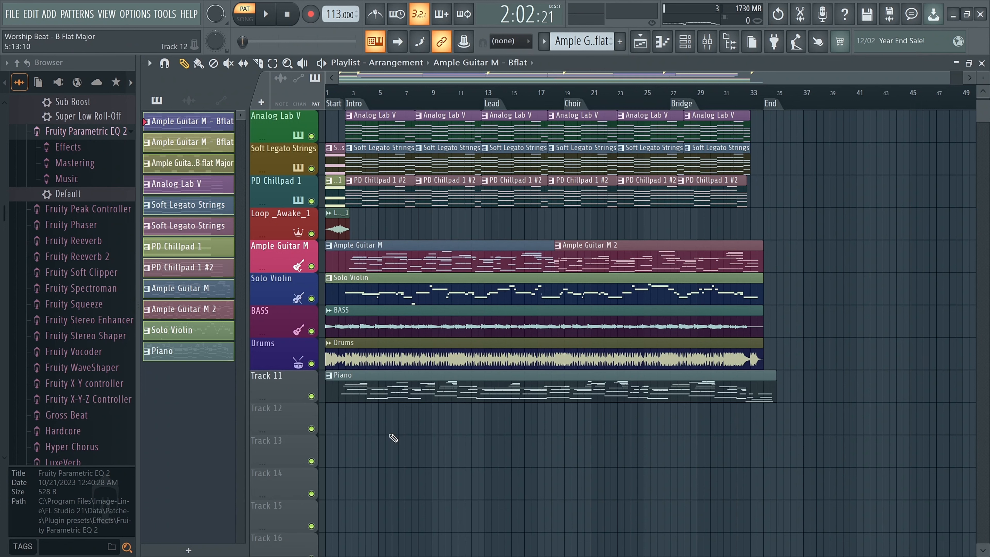
Give Track 11 the piano keys icon and set its color to the dark red preset 5
right_click(272, 389)
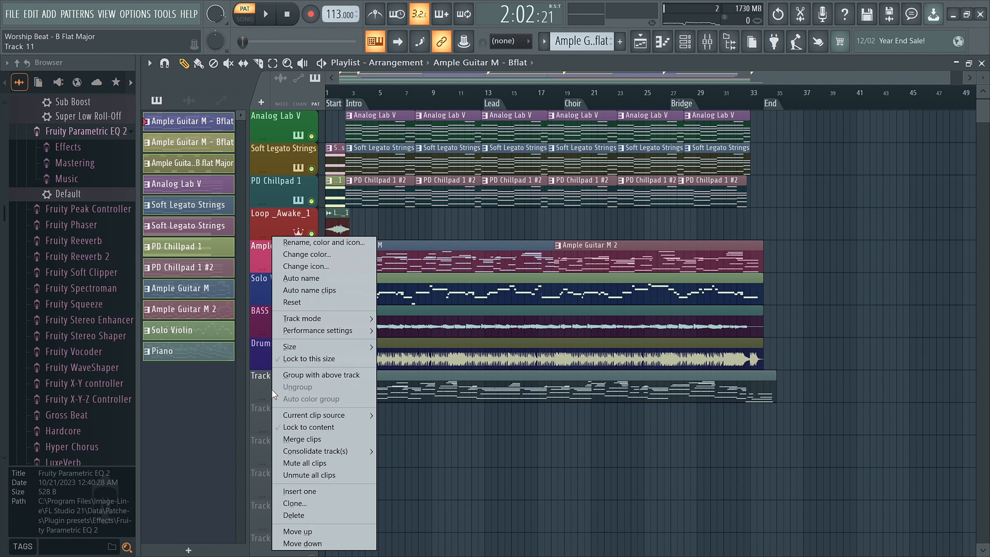
left_click(310, 266)
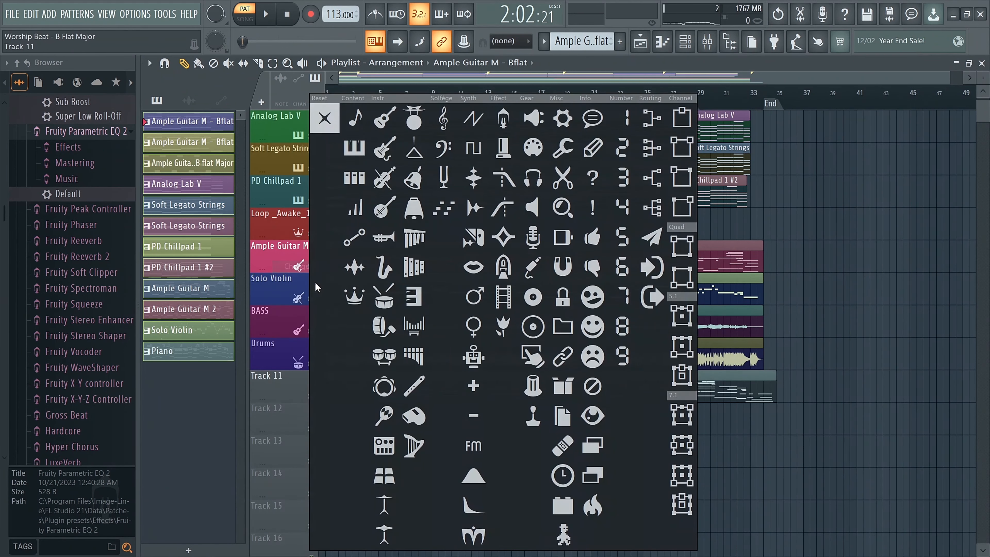
left_click(360, 158)
right_click(280, 383)
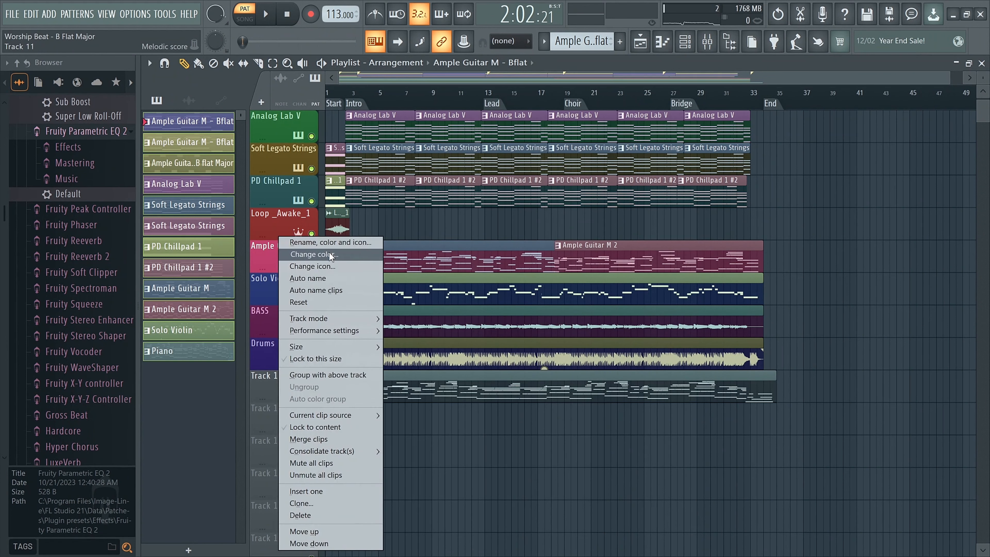
left_click(321, 256)
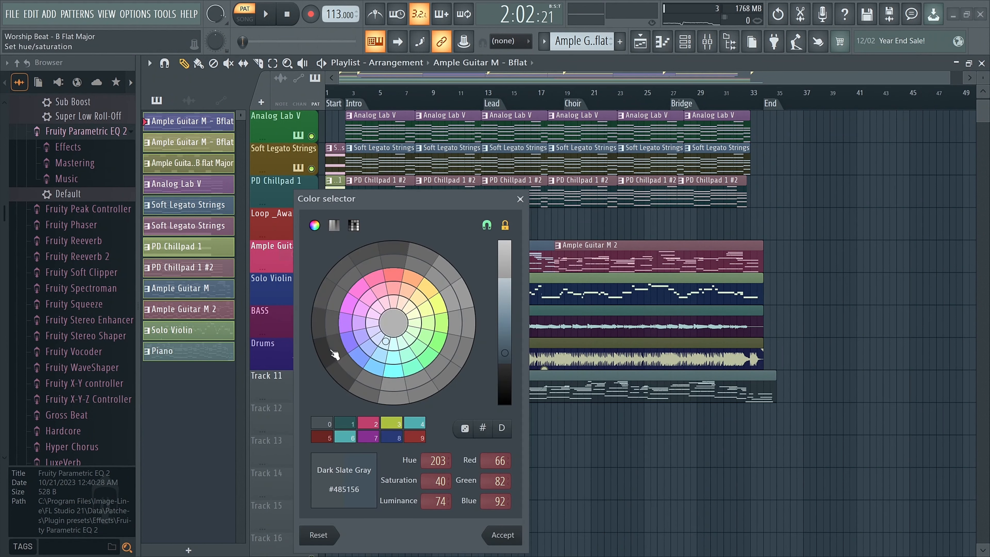
left_click(323, 438)
left_click(502, 535)
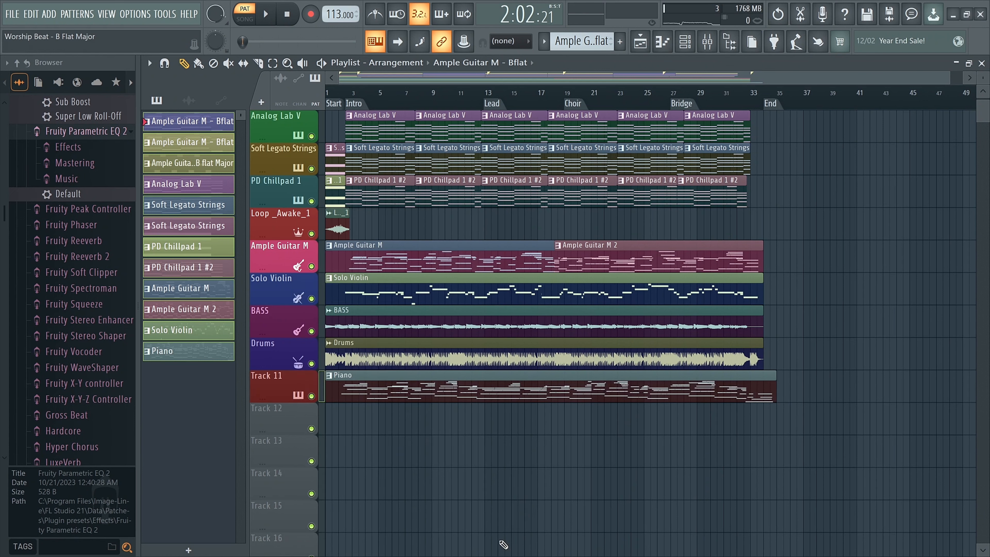